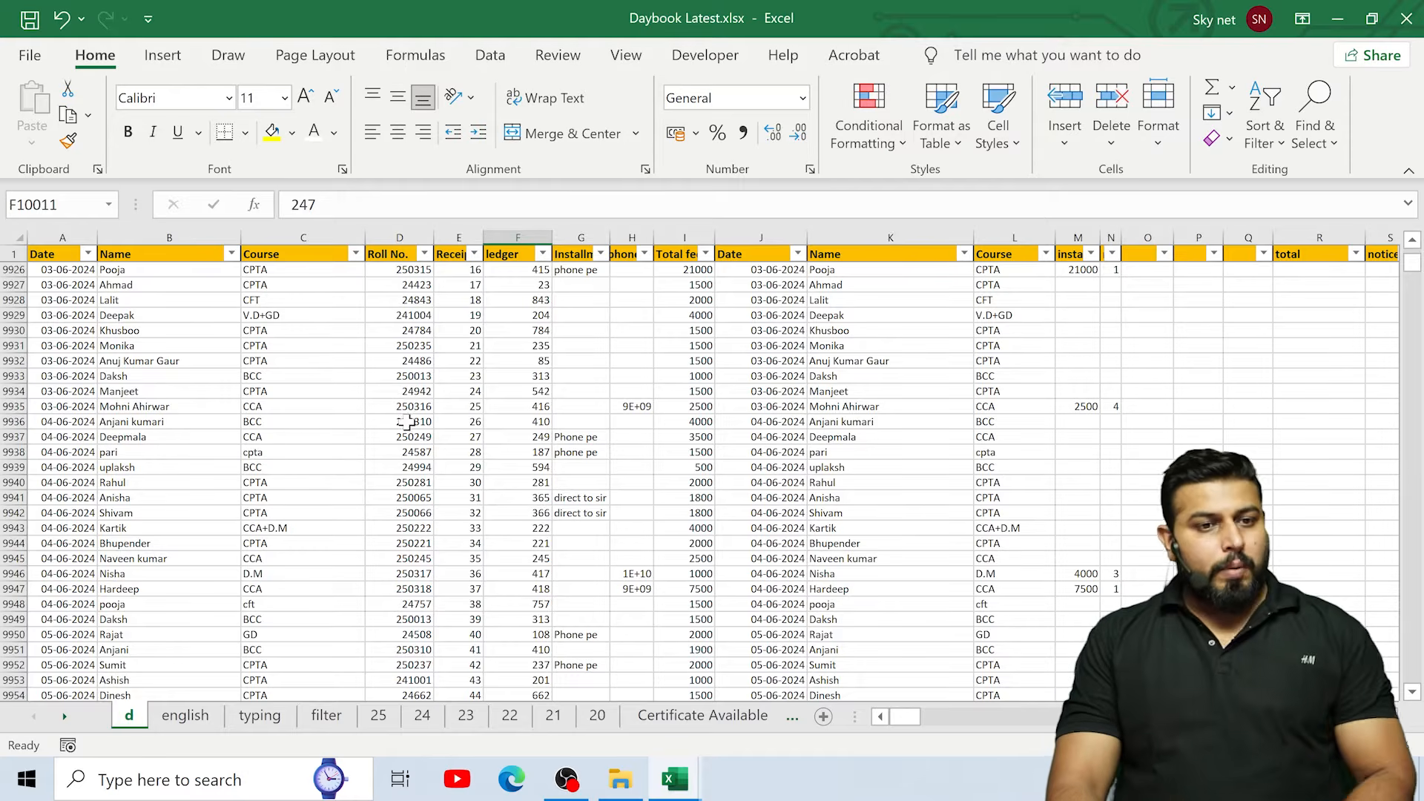
Step: Switch from the daybook to the file.xlsx workbook
scroll(406, 423, up, 1)
scroll(364, 540, up, 4)
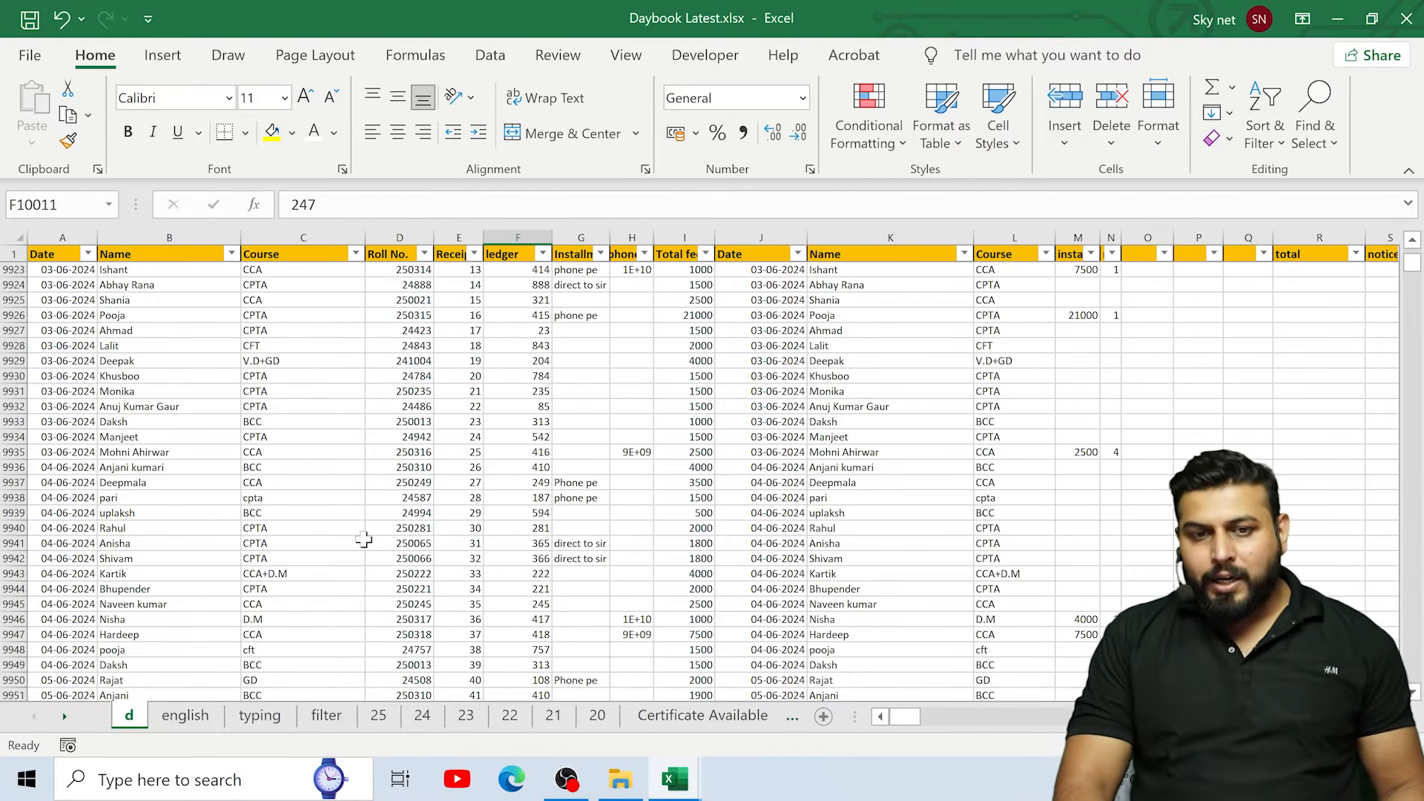
mouse_move(671, 783)
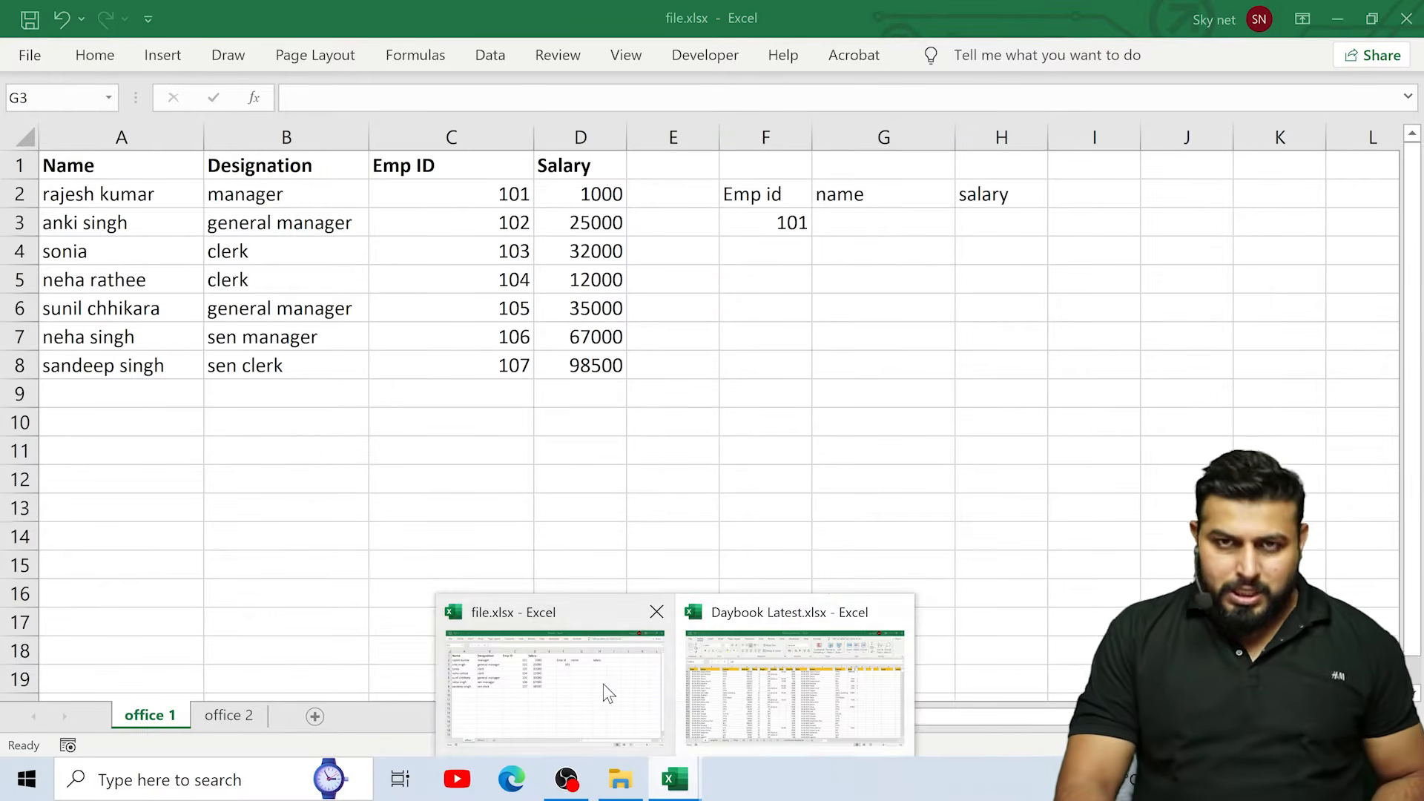
click(608, 694)
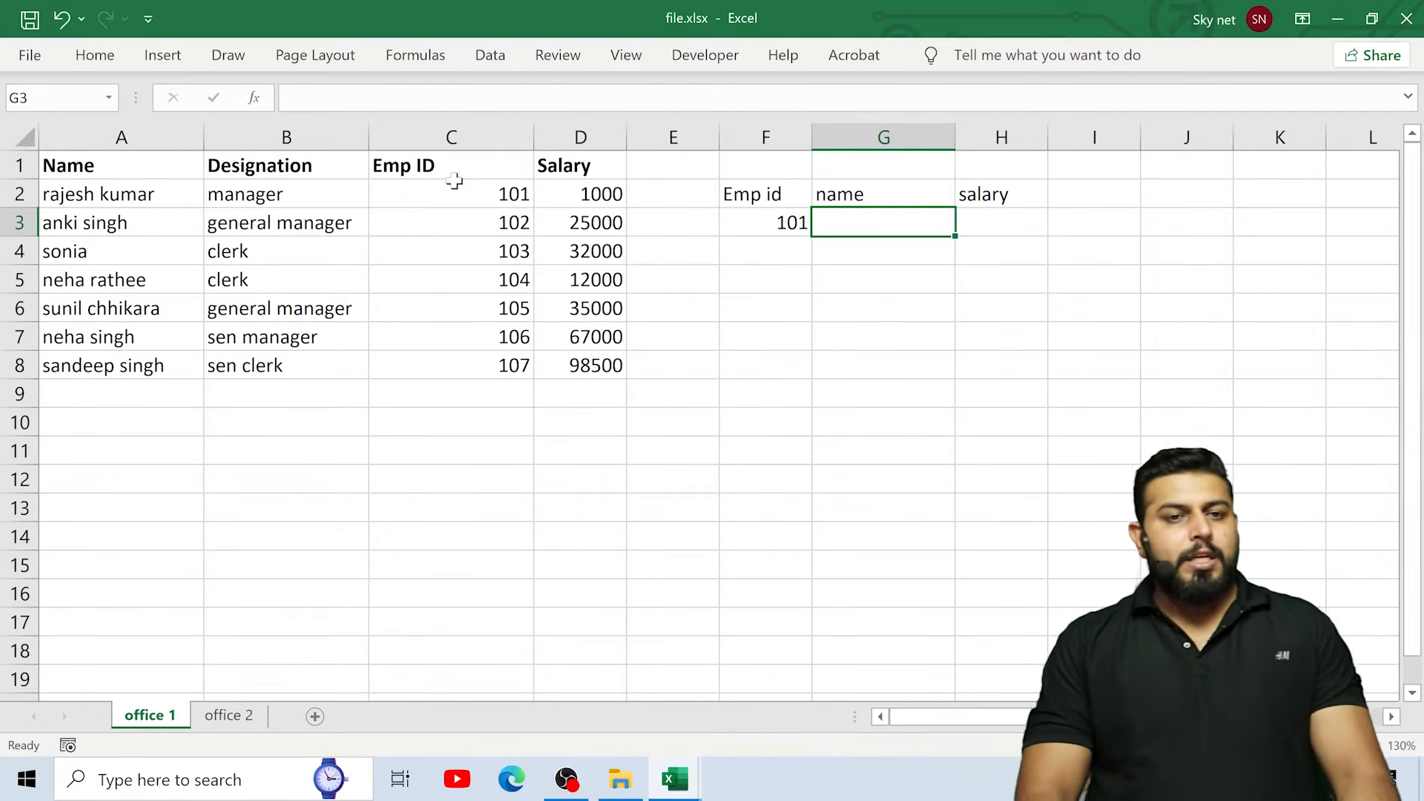
Step: Examine the Salary column and the Emp id, name and salary lookup cells on the office 1 sheet
click(586, 166)
drag(586, 166, 594, 406)
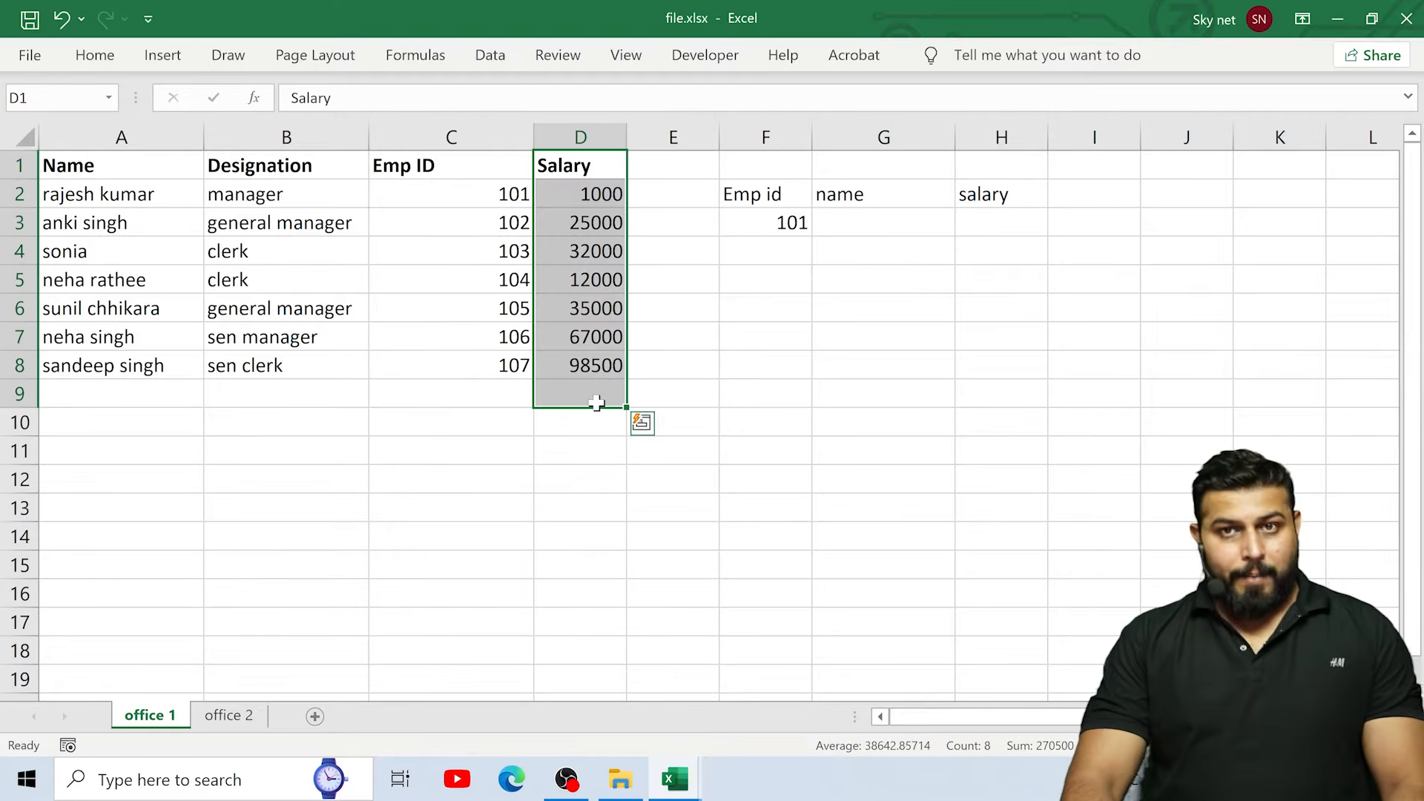
click(793, 222)
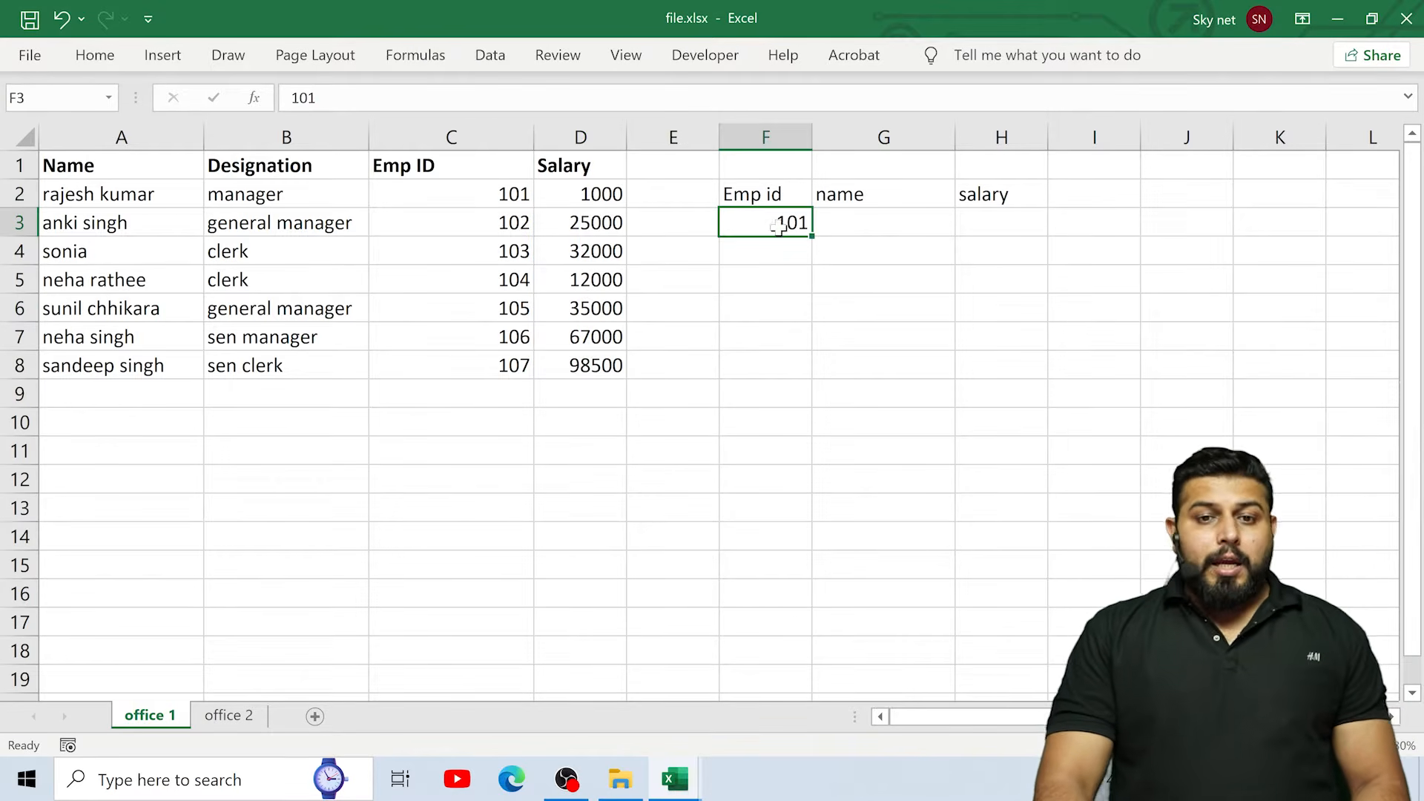
click(865, 215)
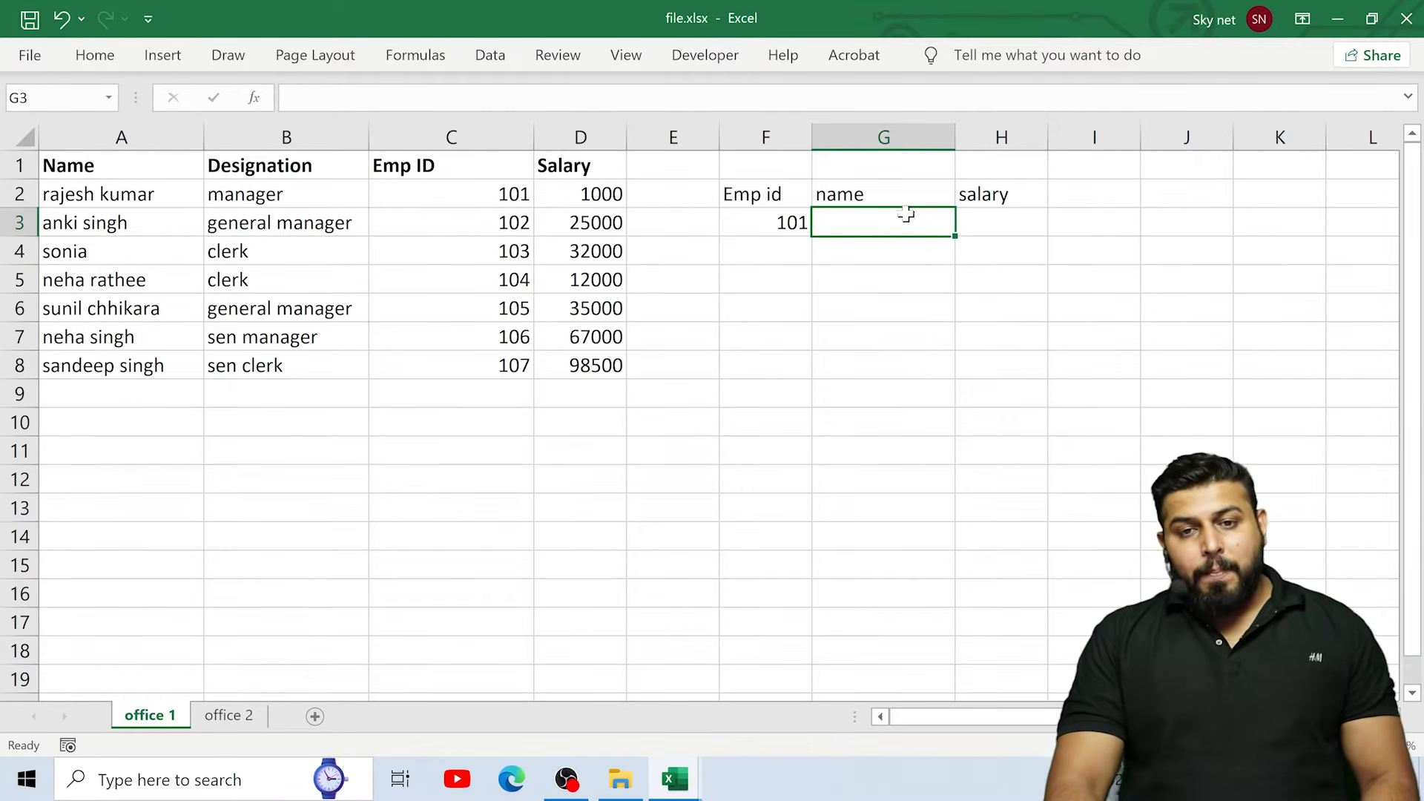
click(968, 219)
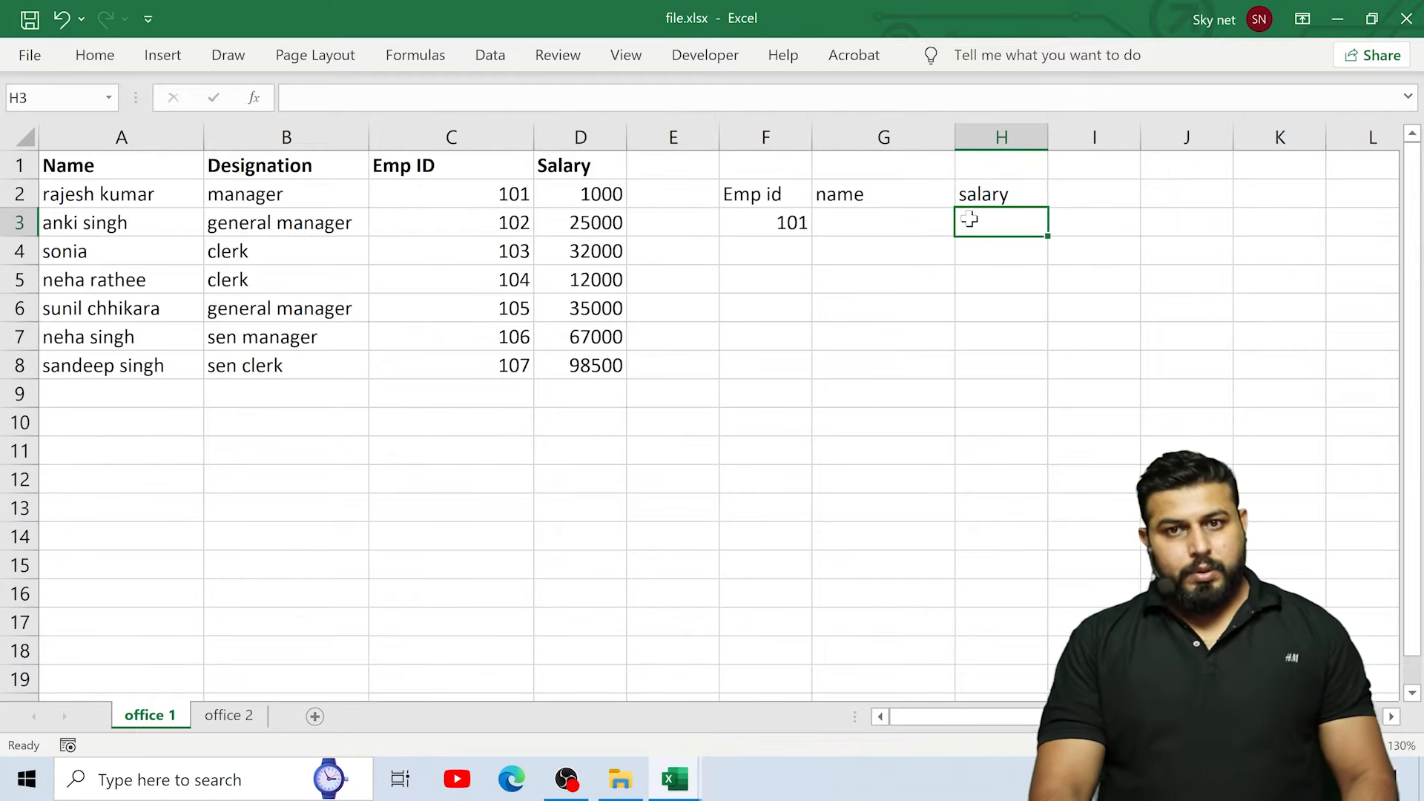
click(882, 223)
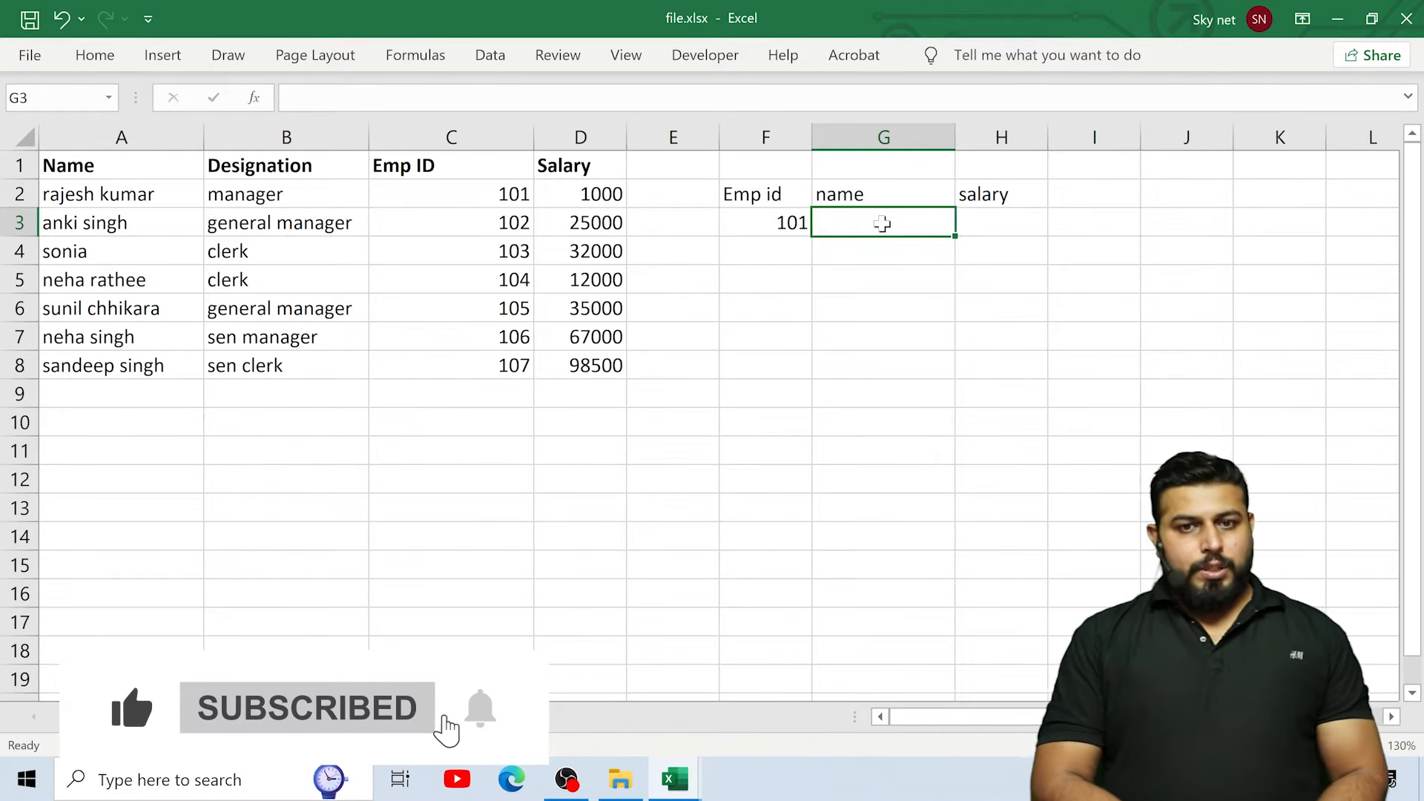
click(774, 222)
Step: Enter =XLOOKUP(F3,C1:C8,A1:A8) in G3 to return the employee name for the Emp id
click(837, 215)
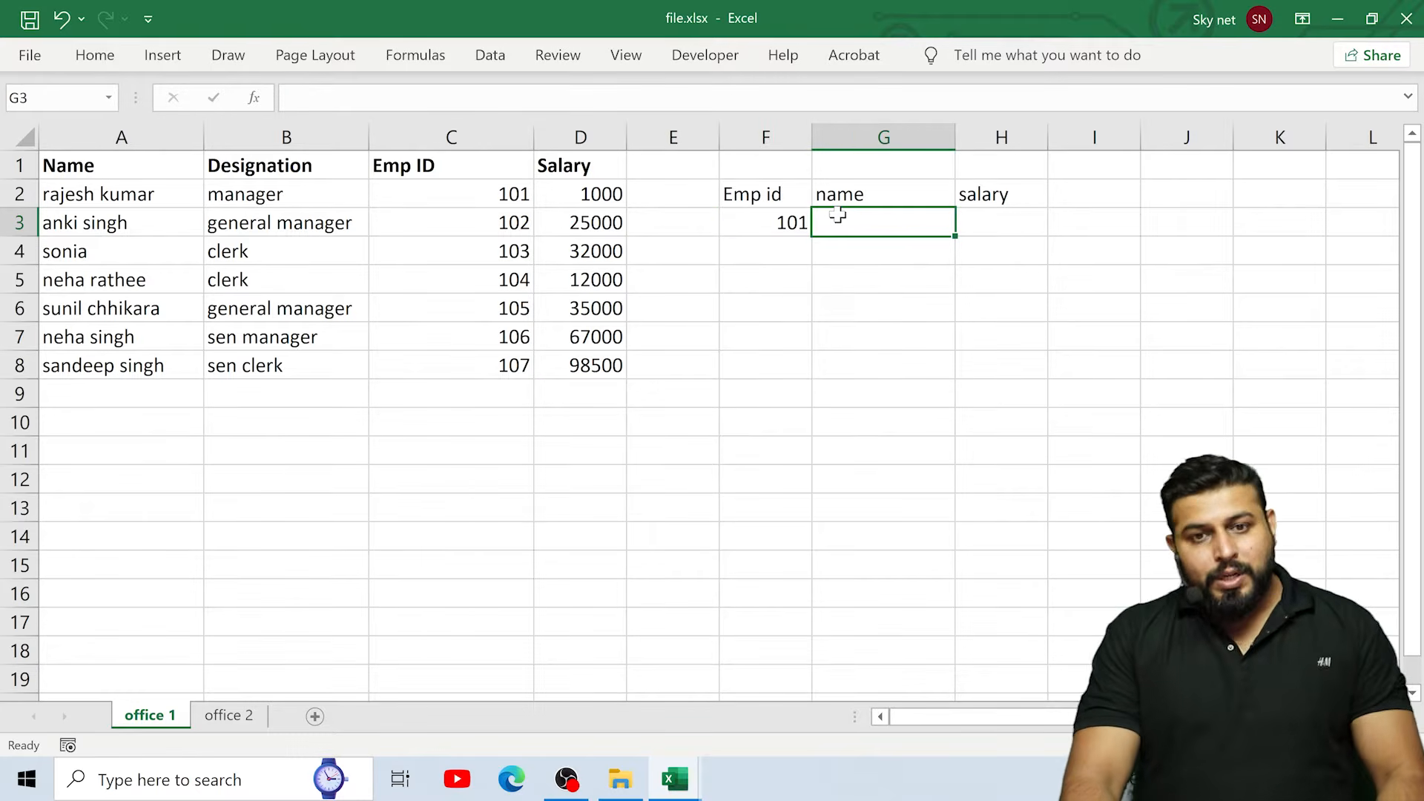
text(=xl)
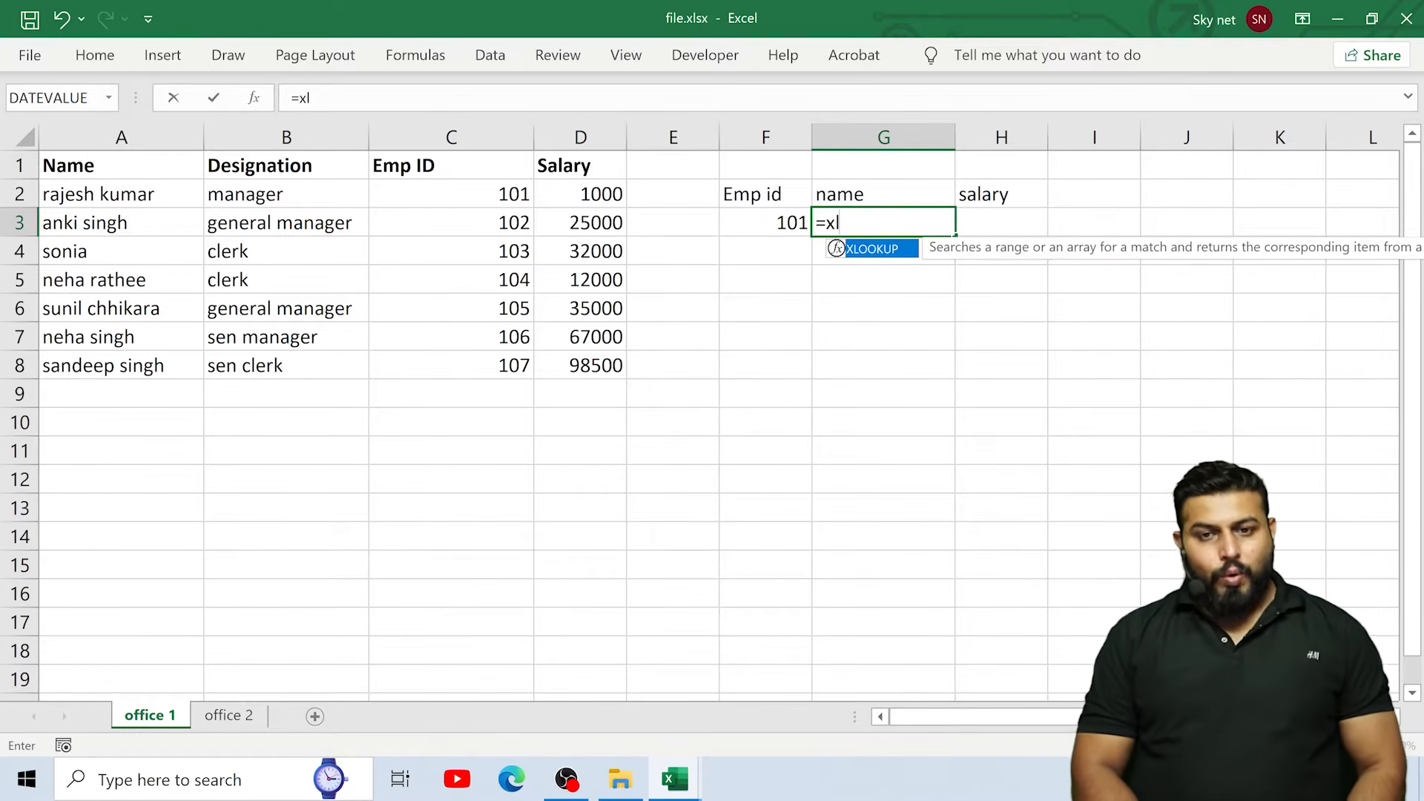
key(Tab)
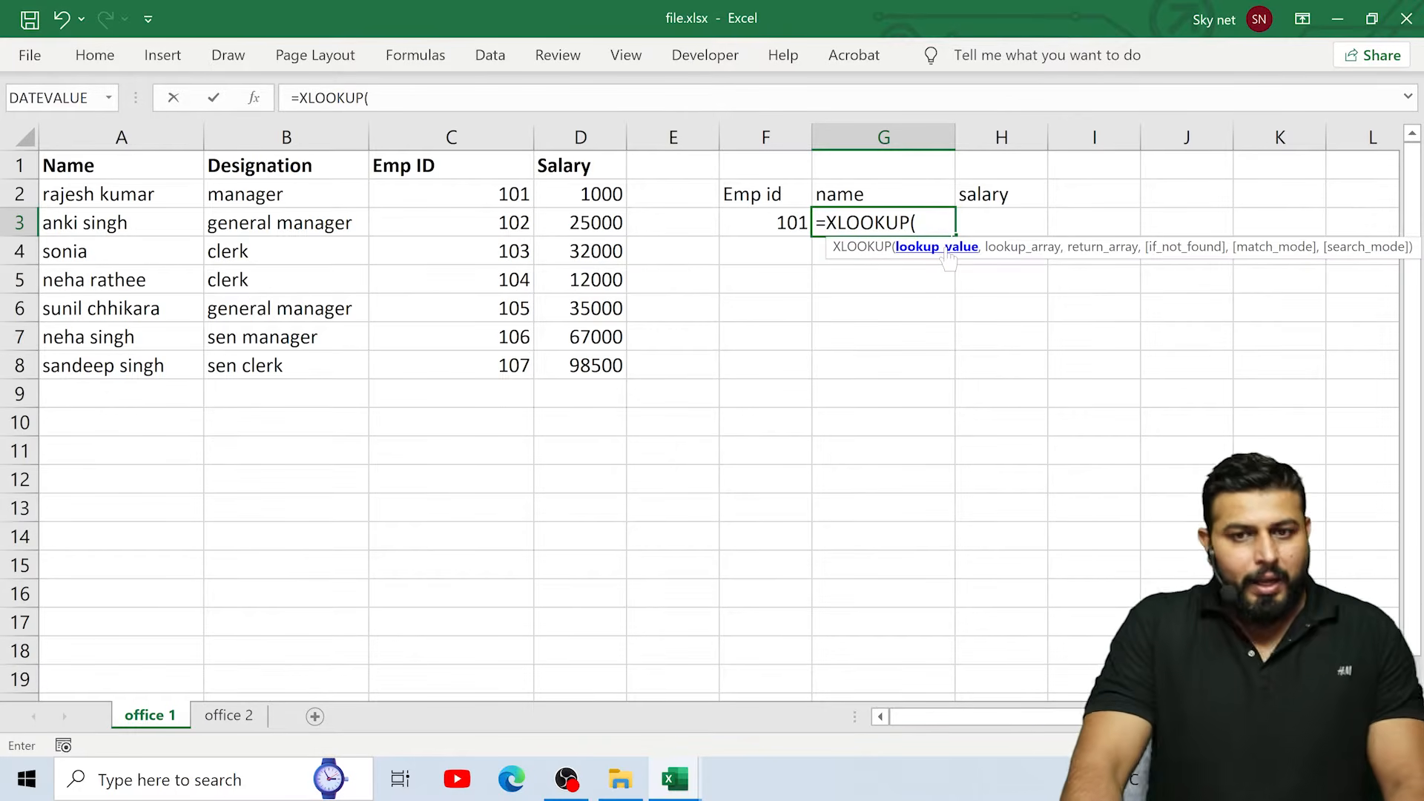
click(780, 220)
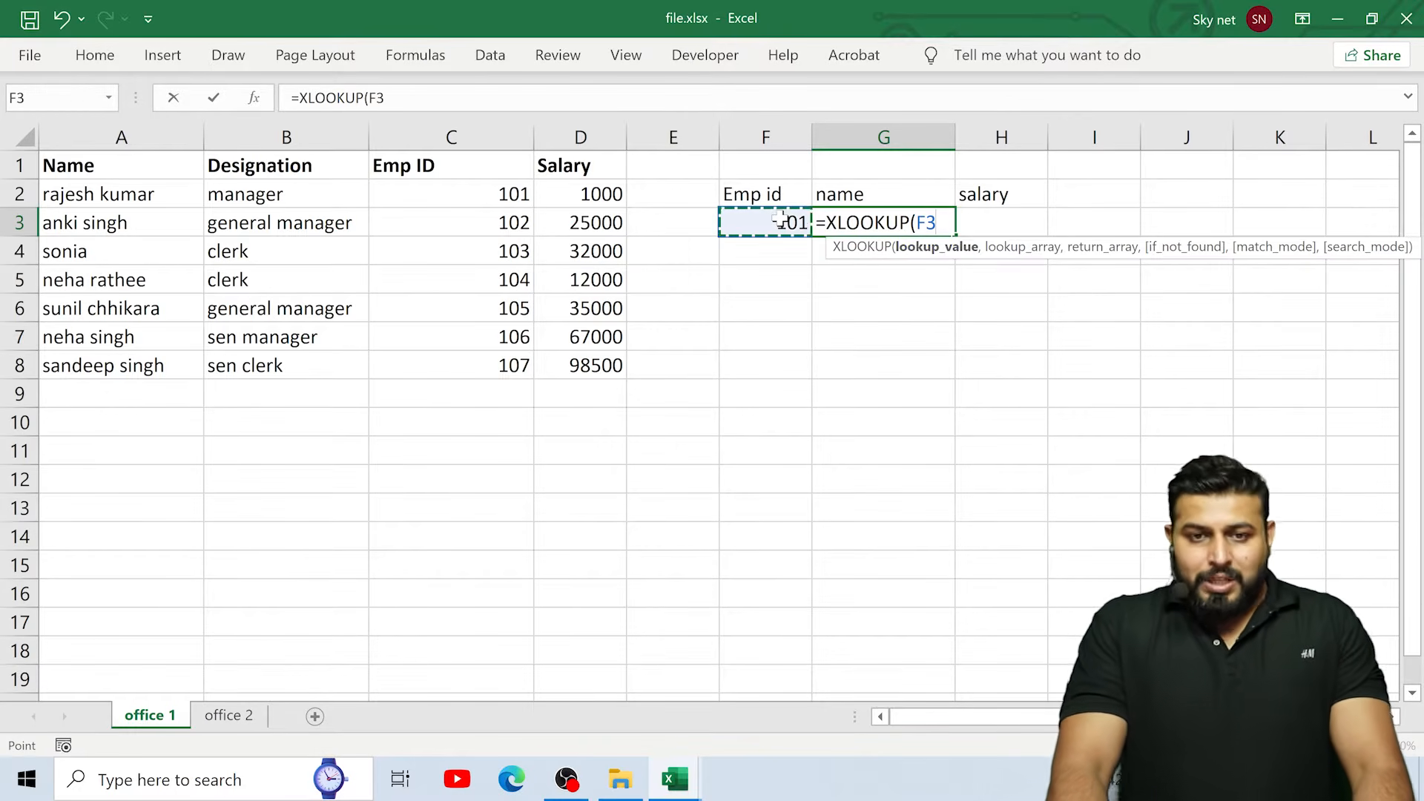
text(,)
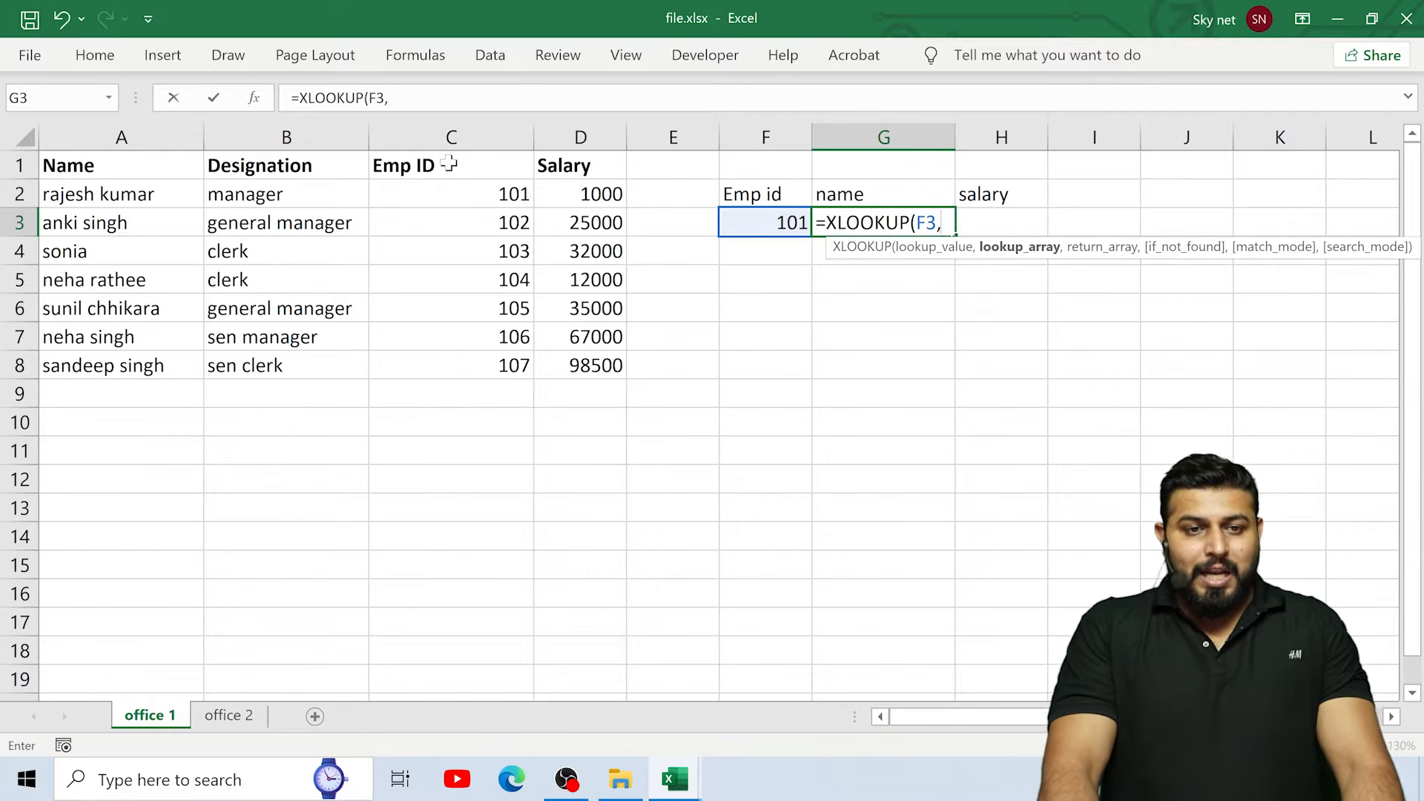
drag(472, 170, 481, 365)
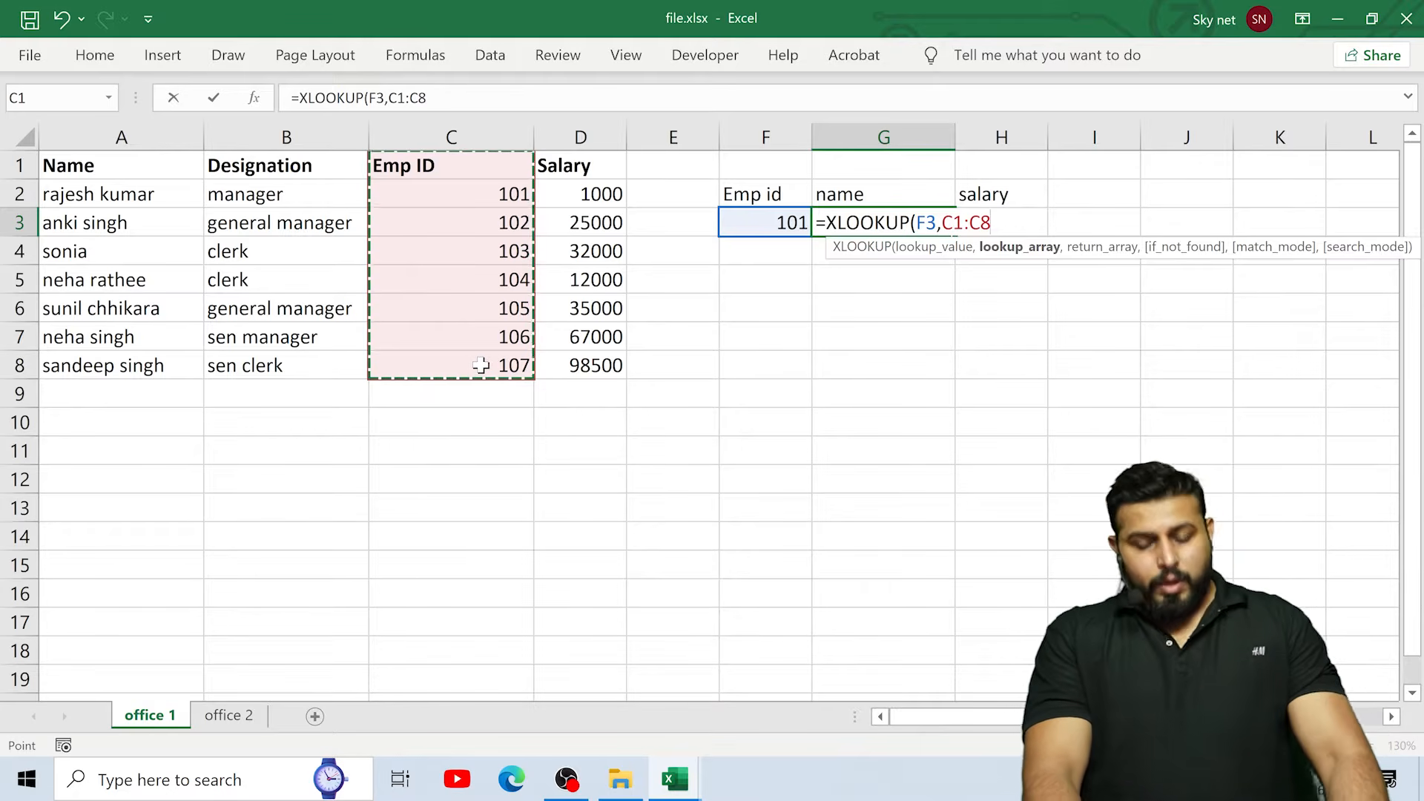
text(,)
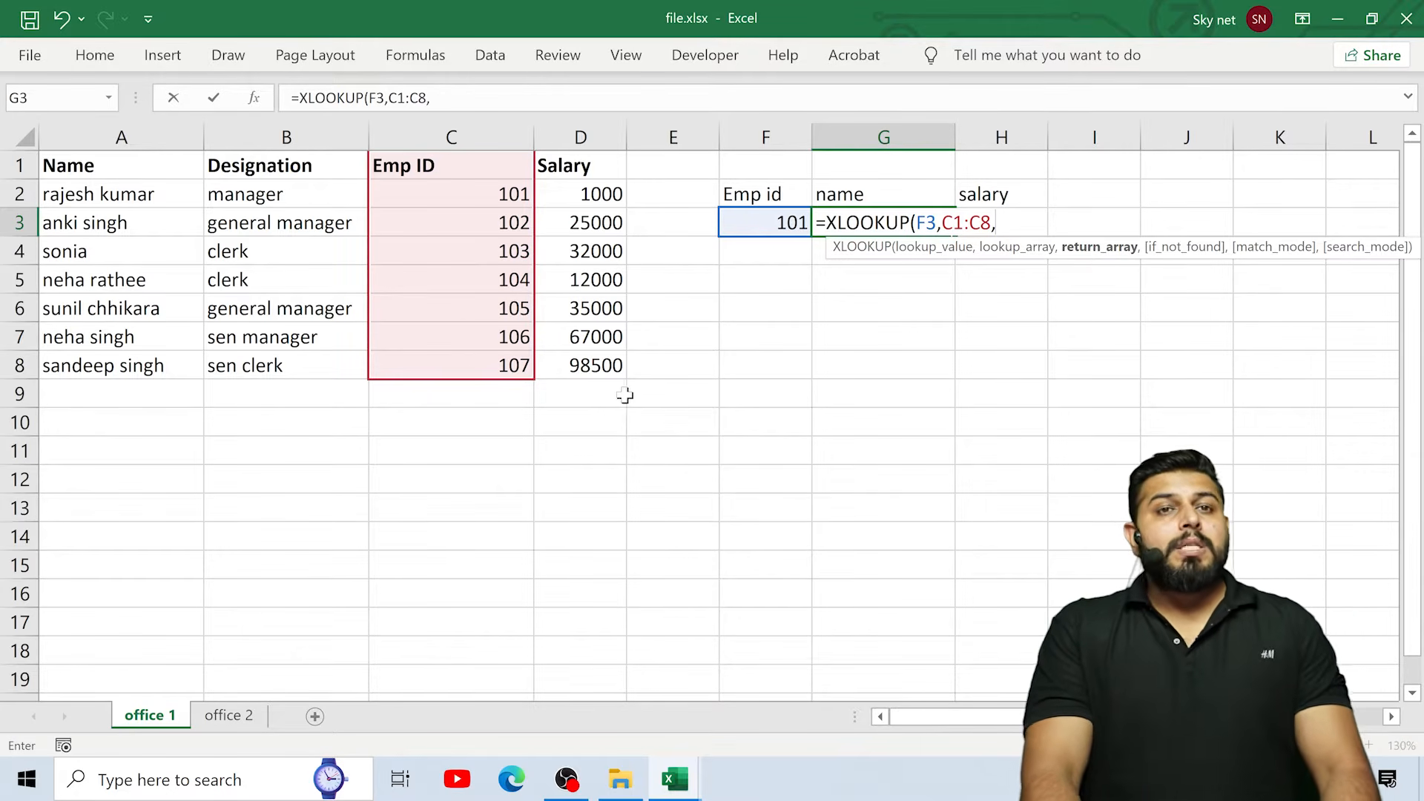
drag(106, 167, 111, 364)
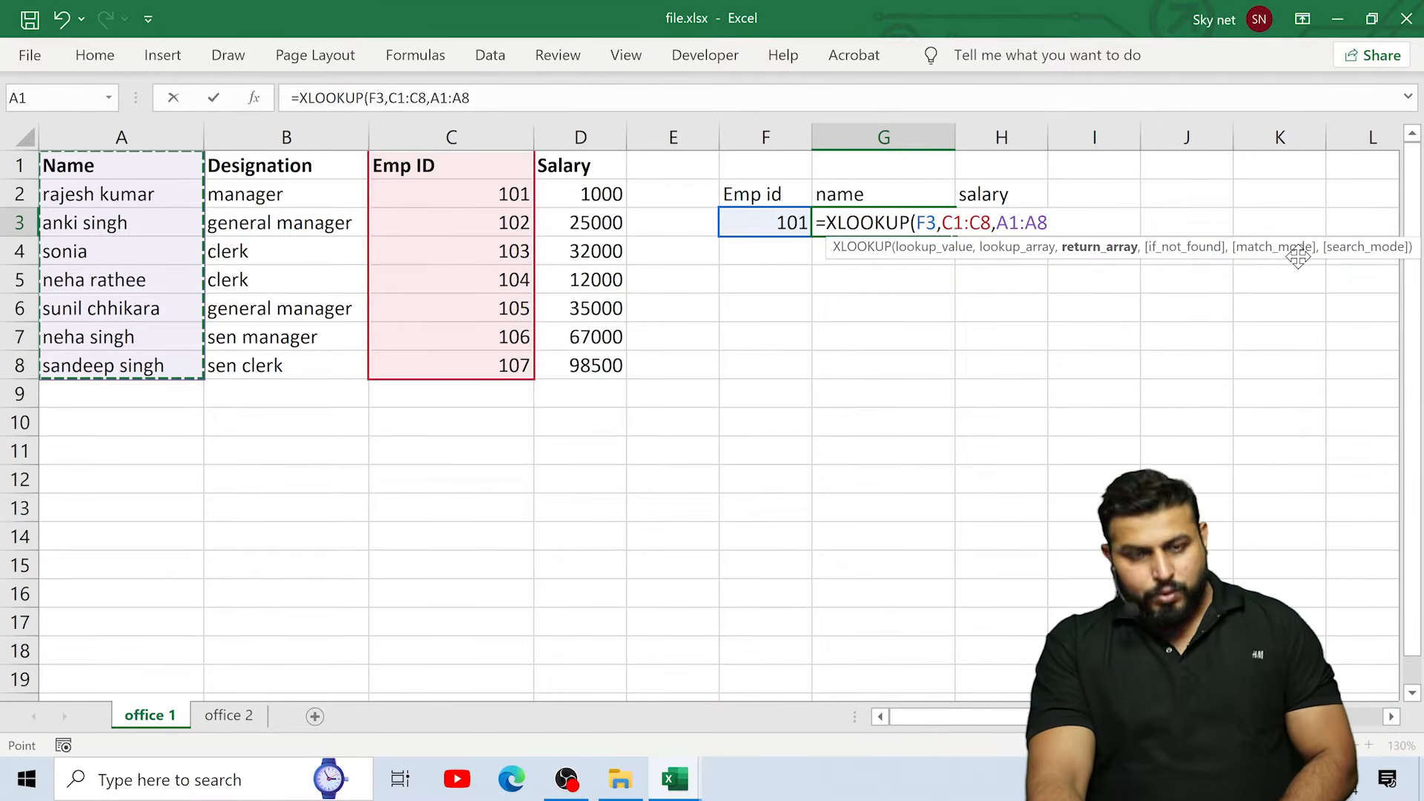
text())
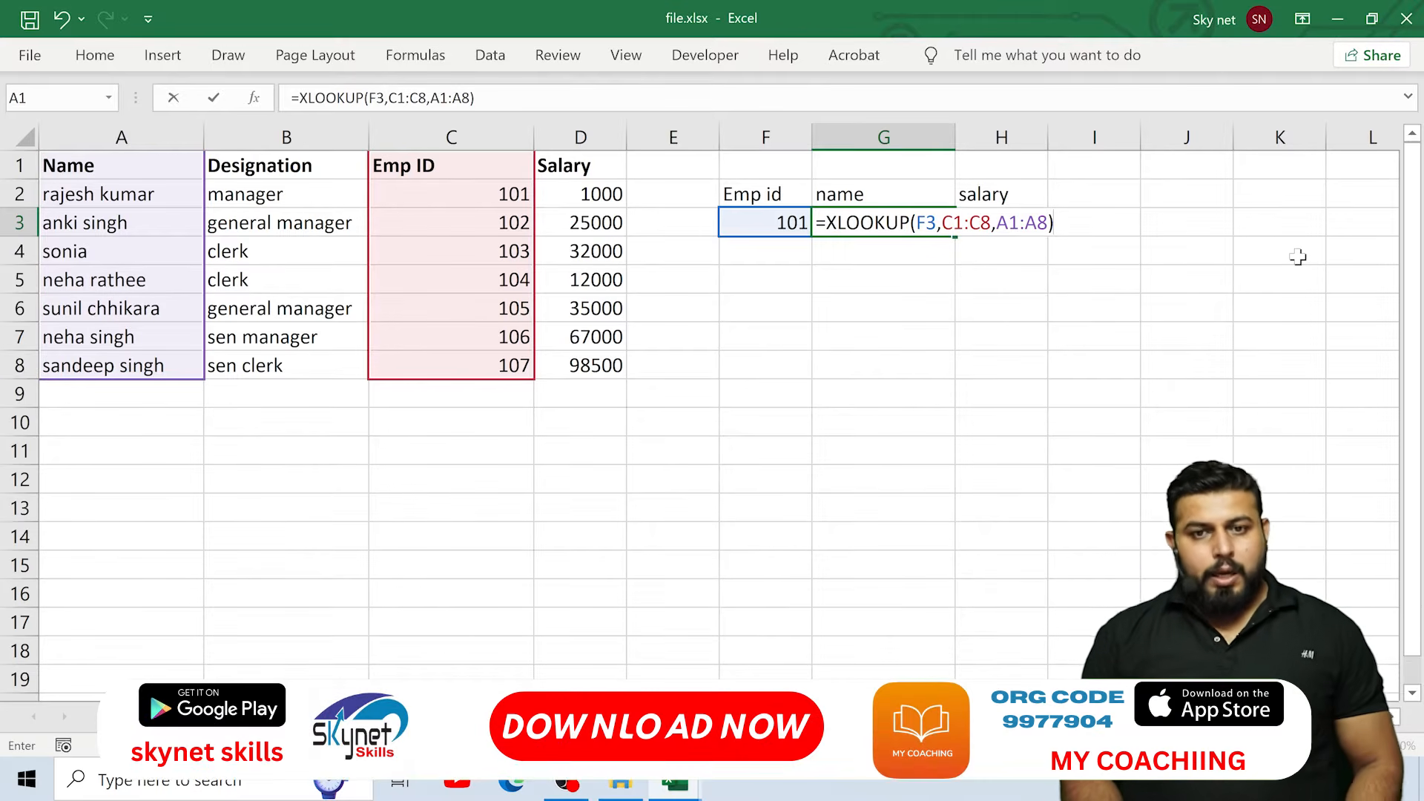
key(Return)
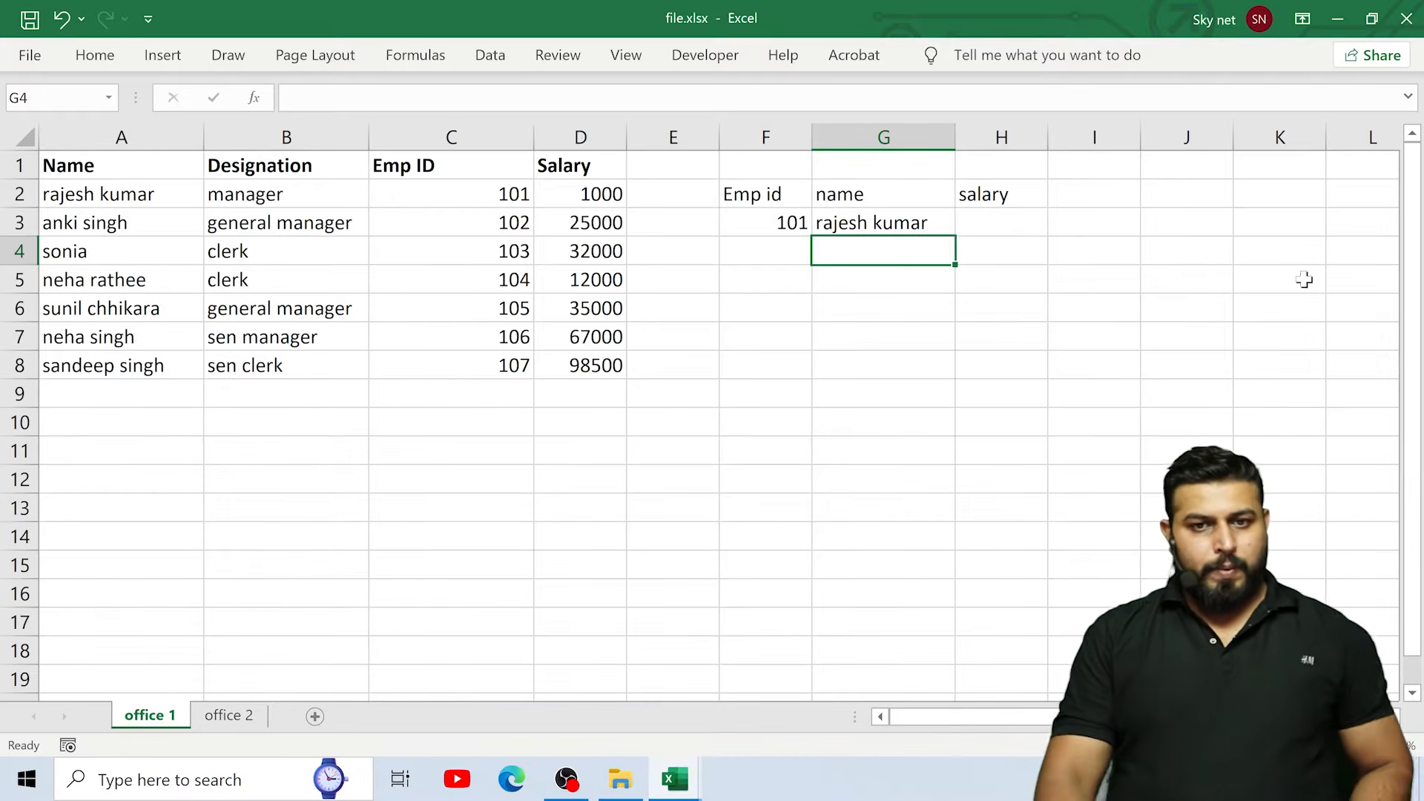
Step: Set the Emp id in F3 to 103 to test the name lookup
click(750, 224)
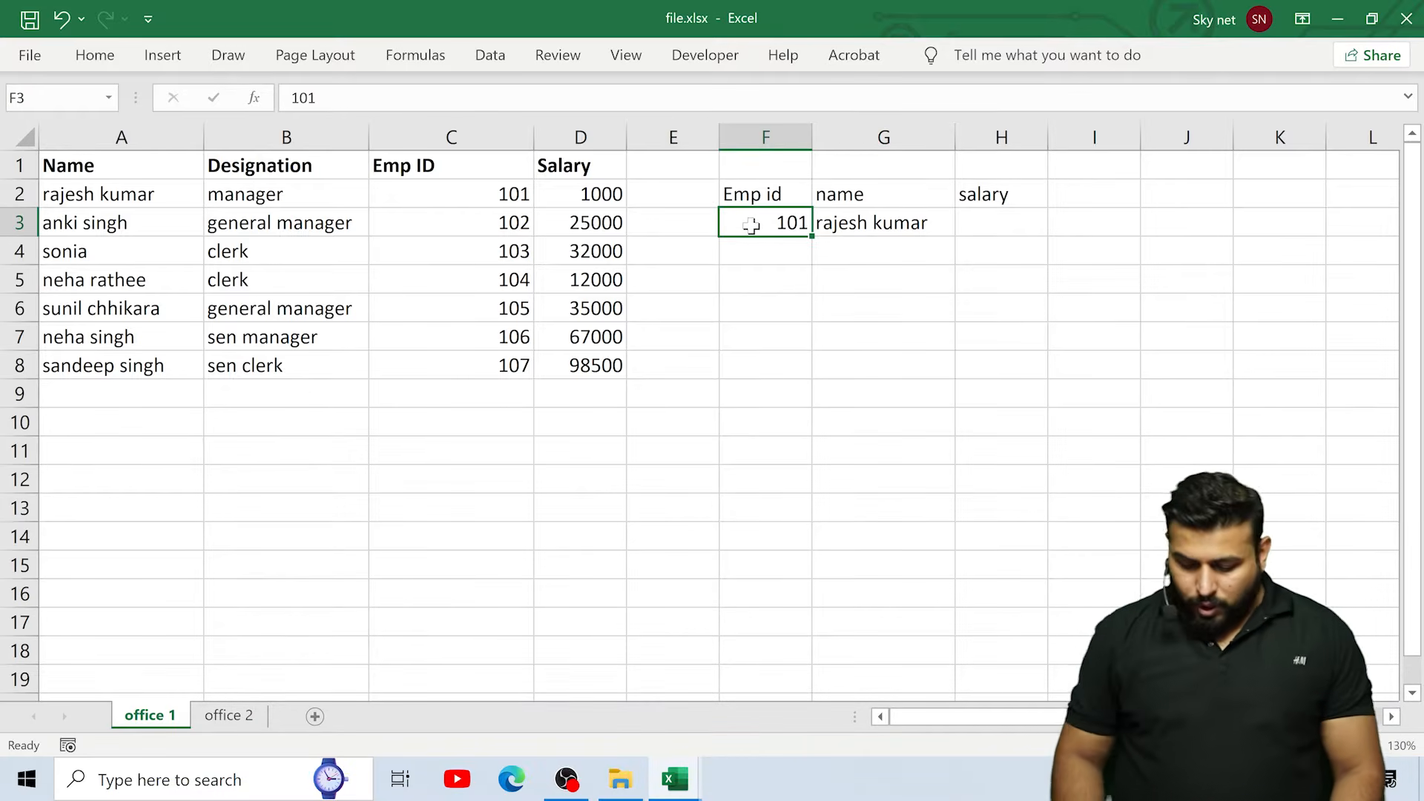
text(103)
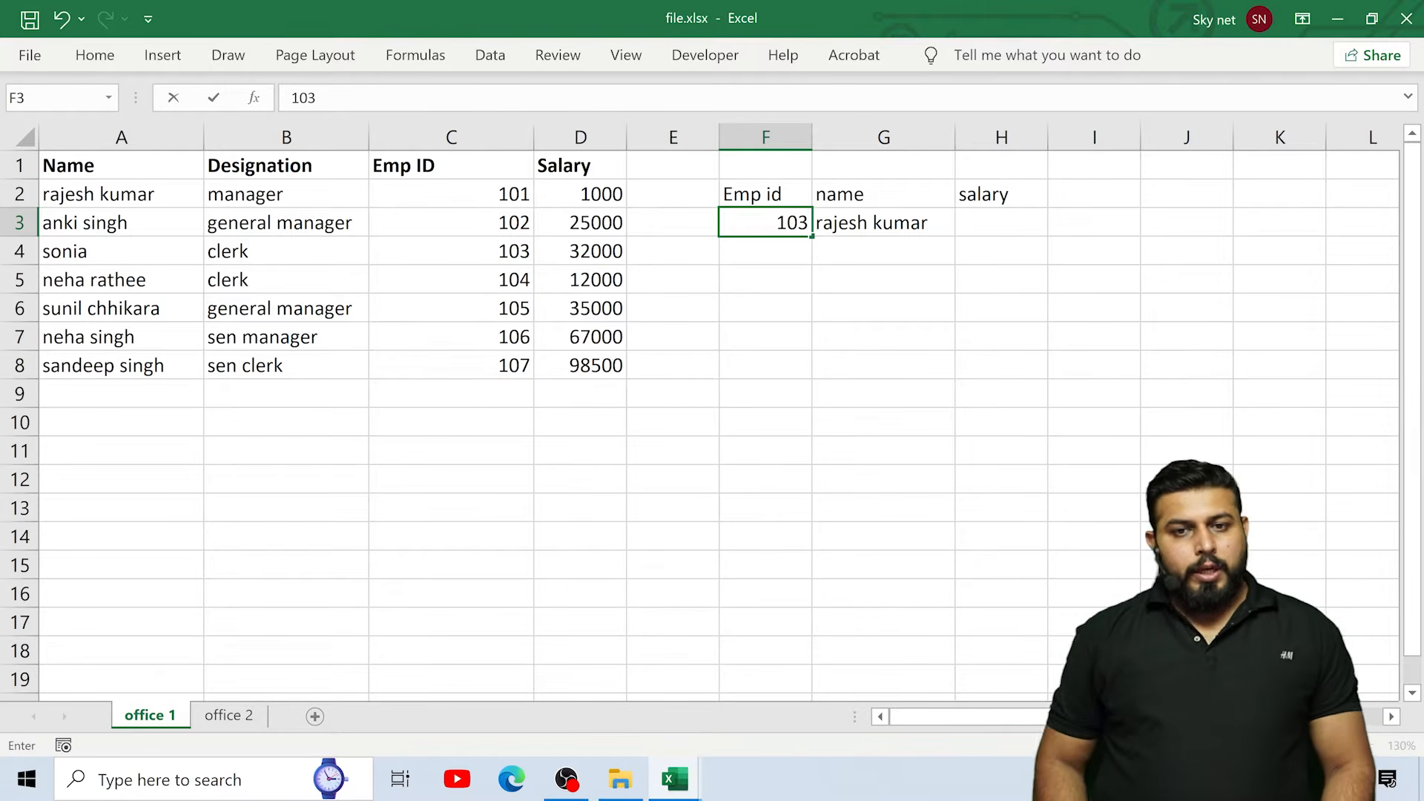
key(Return)
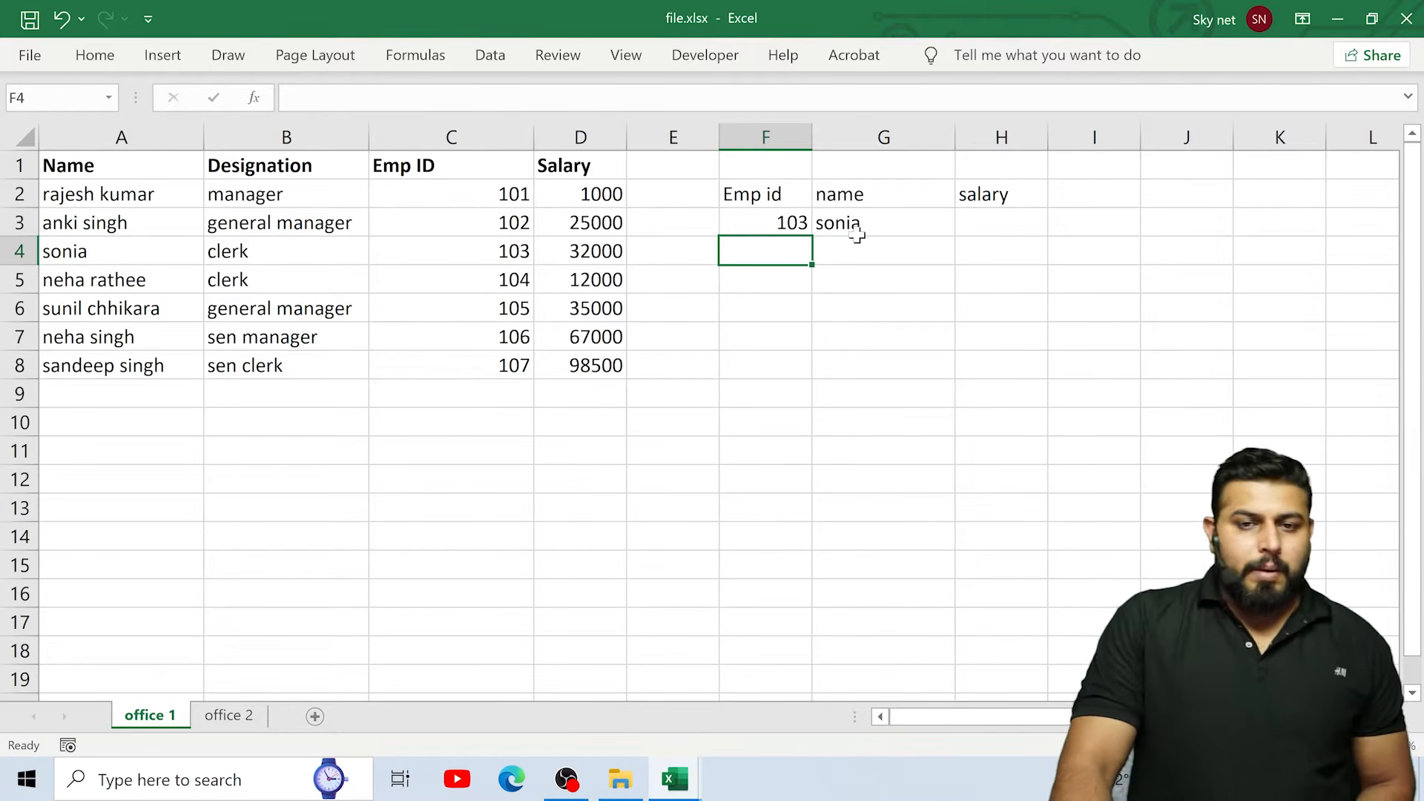
Step: Enter =XLOOKUP(F3,C1:C8,D1:D8) in H3 to return the salary for the Emp id
click(997, 217)
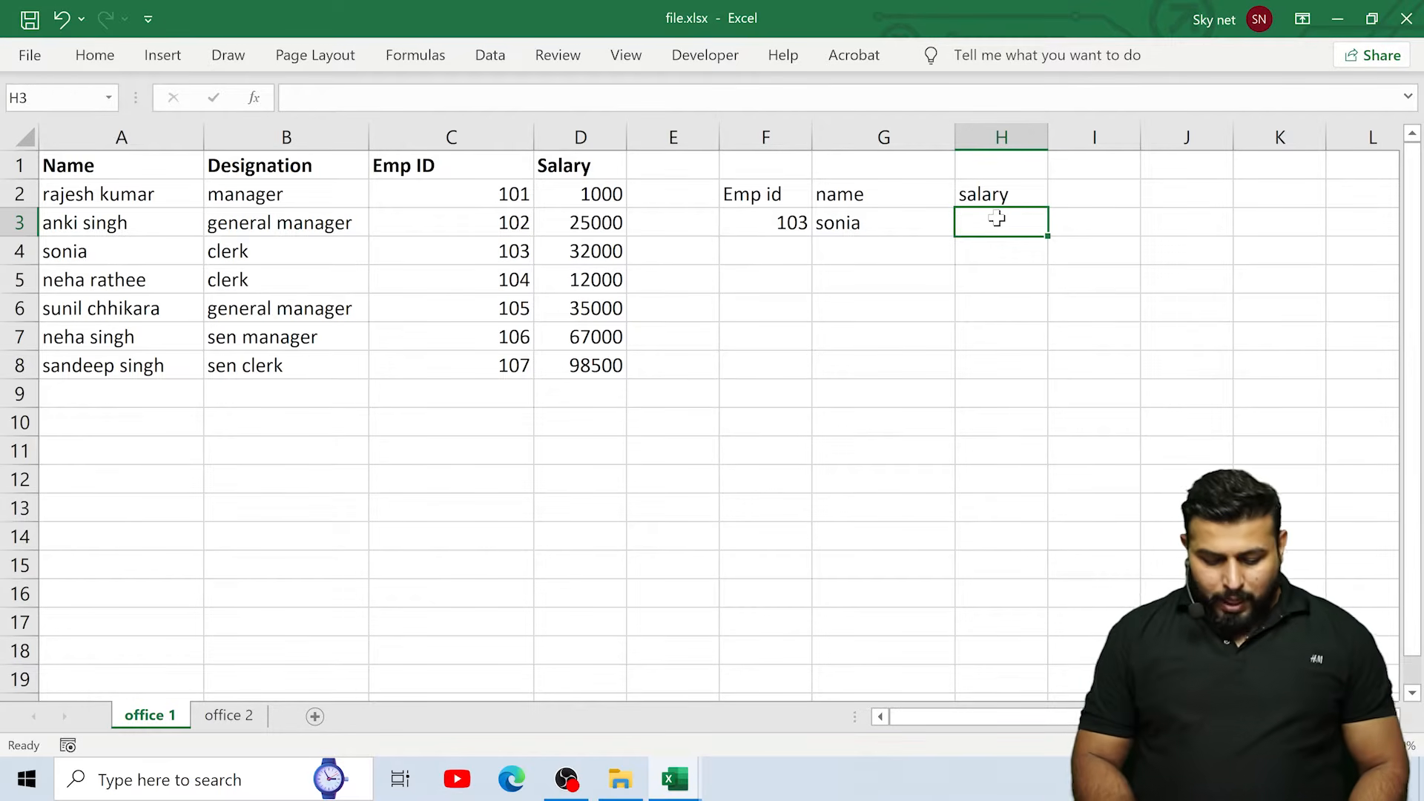
text(=)
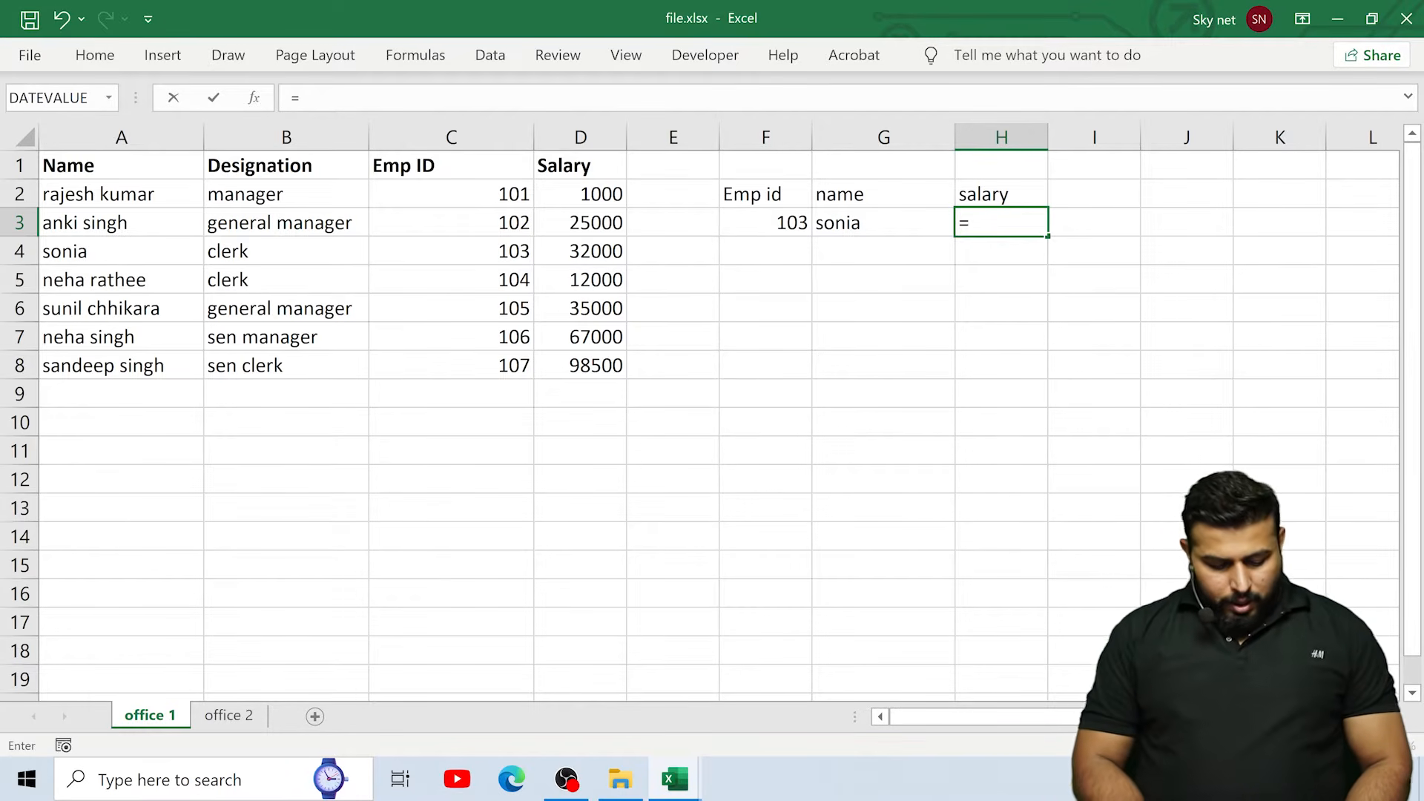
text(xlo)
key(Tab)
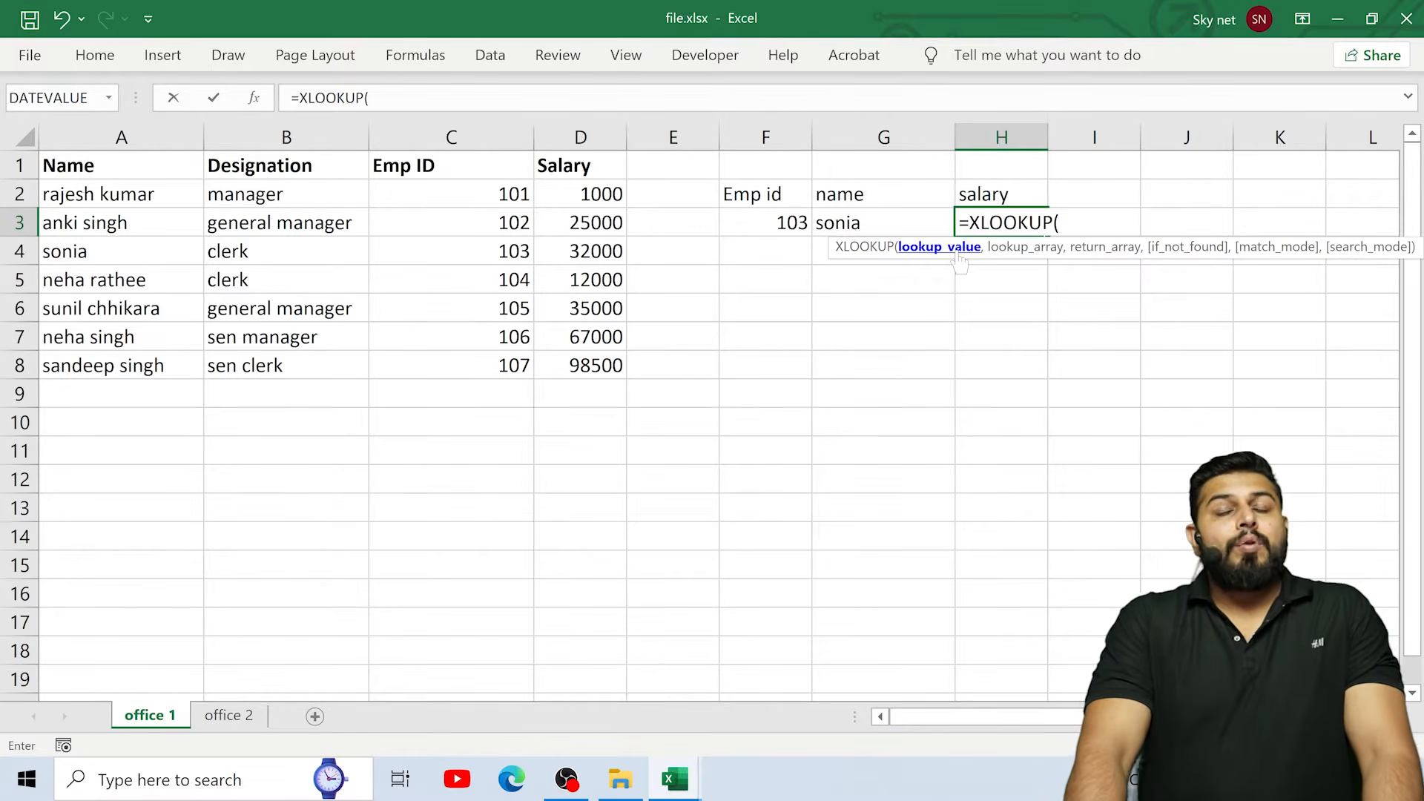
click(777, 219)
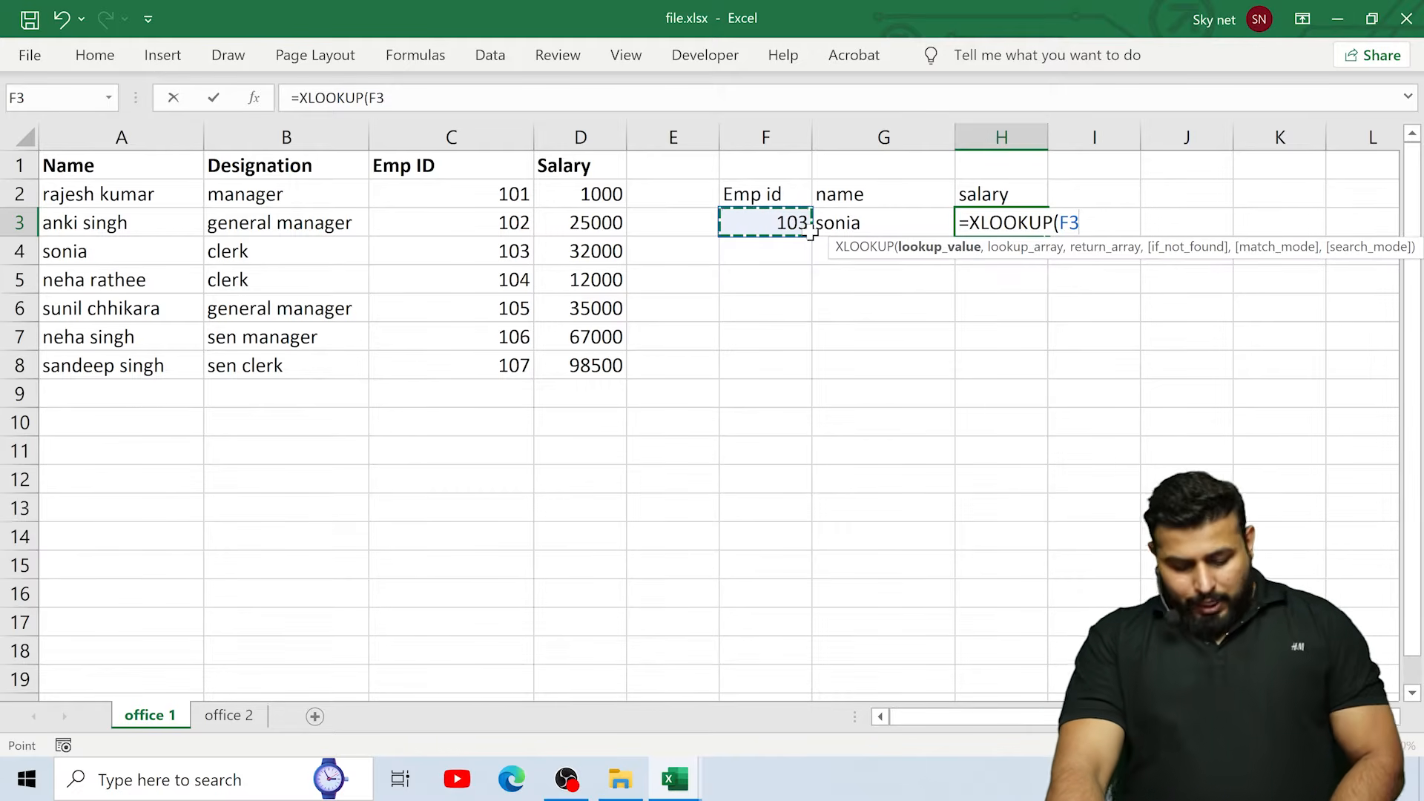
text(,)
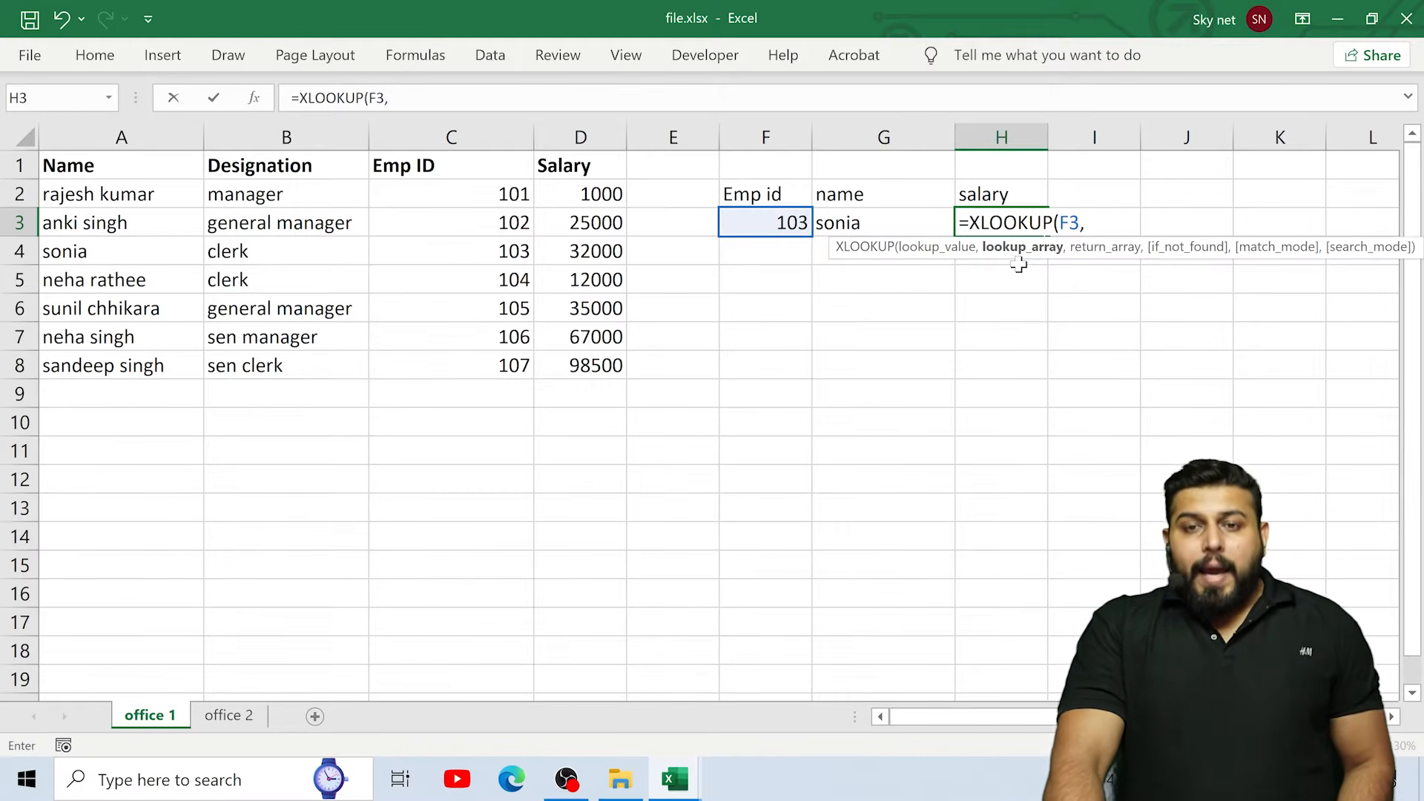
drag(464, 175, 470, 366)
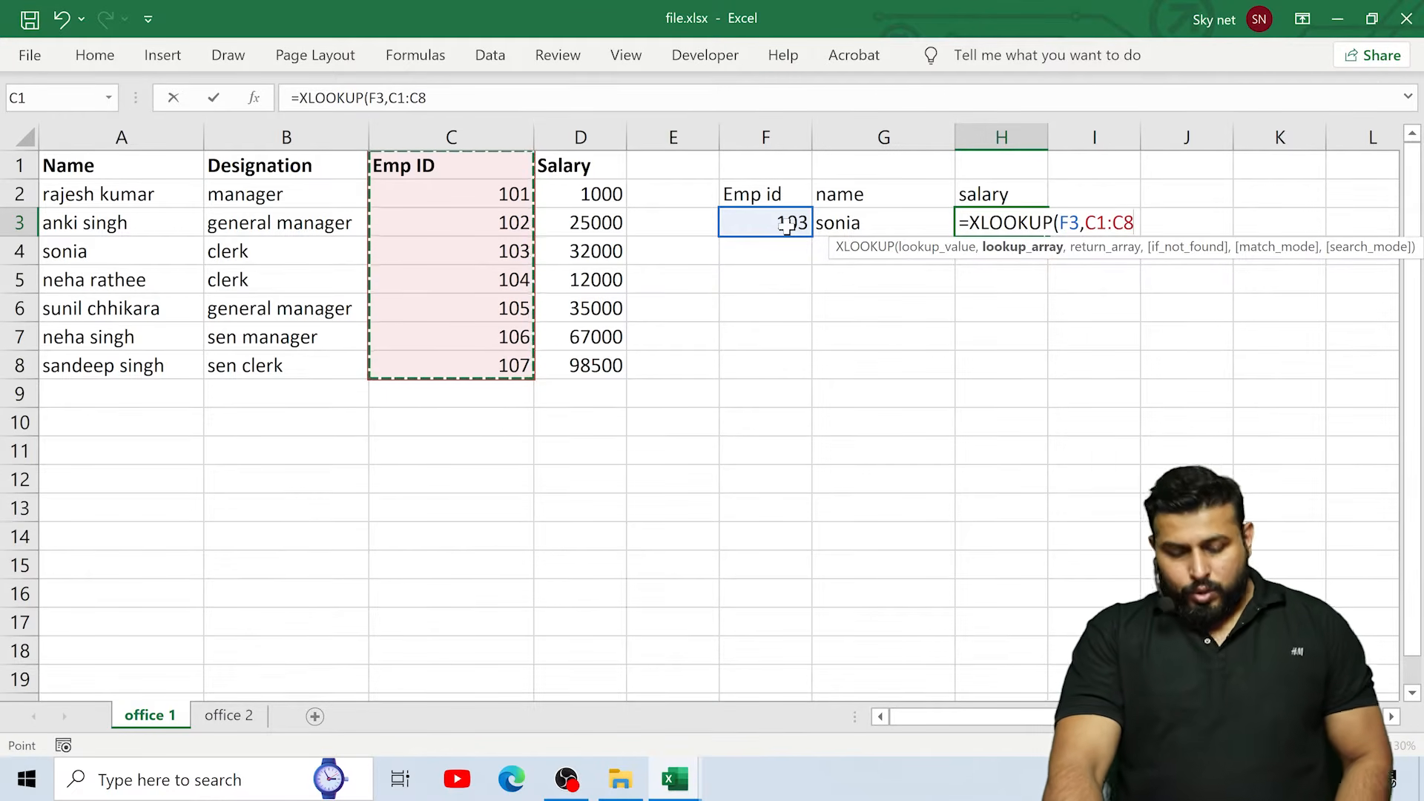
text(,)
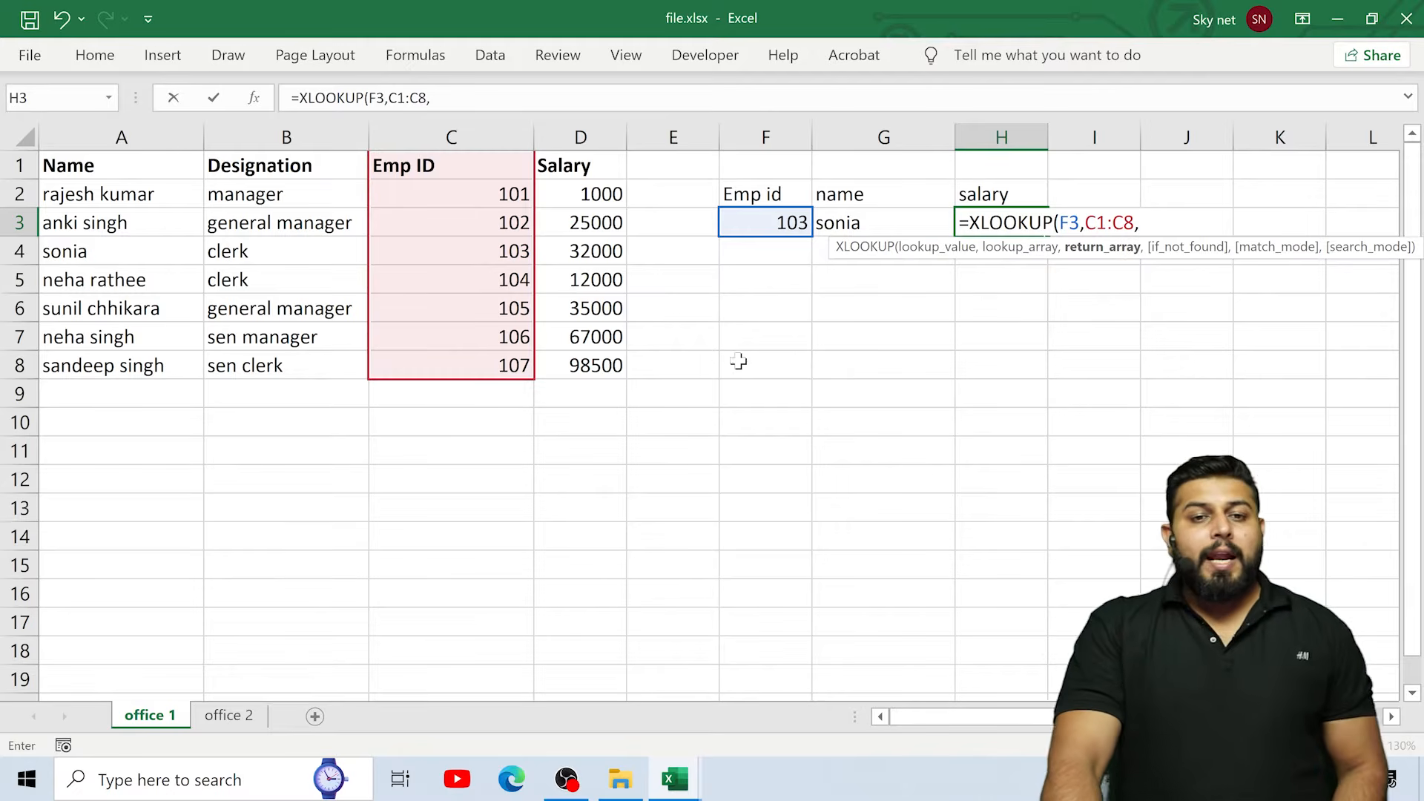
drag(582, 177, 586, 358)
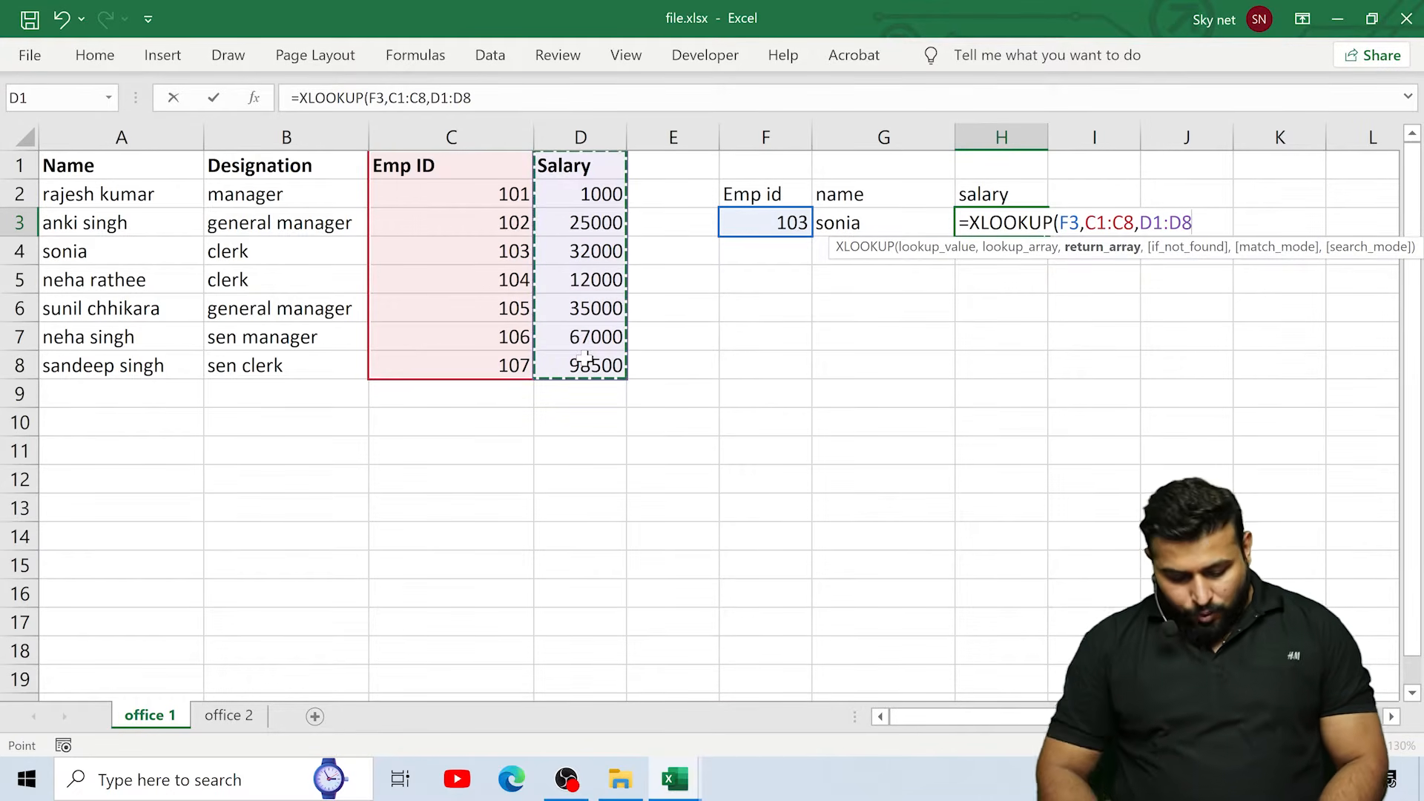
text())
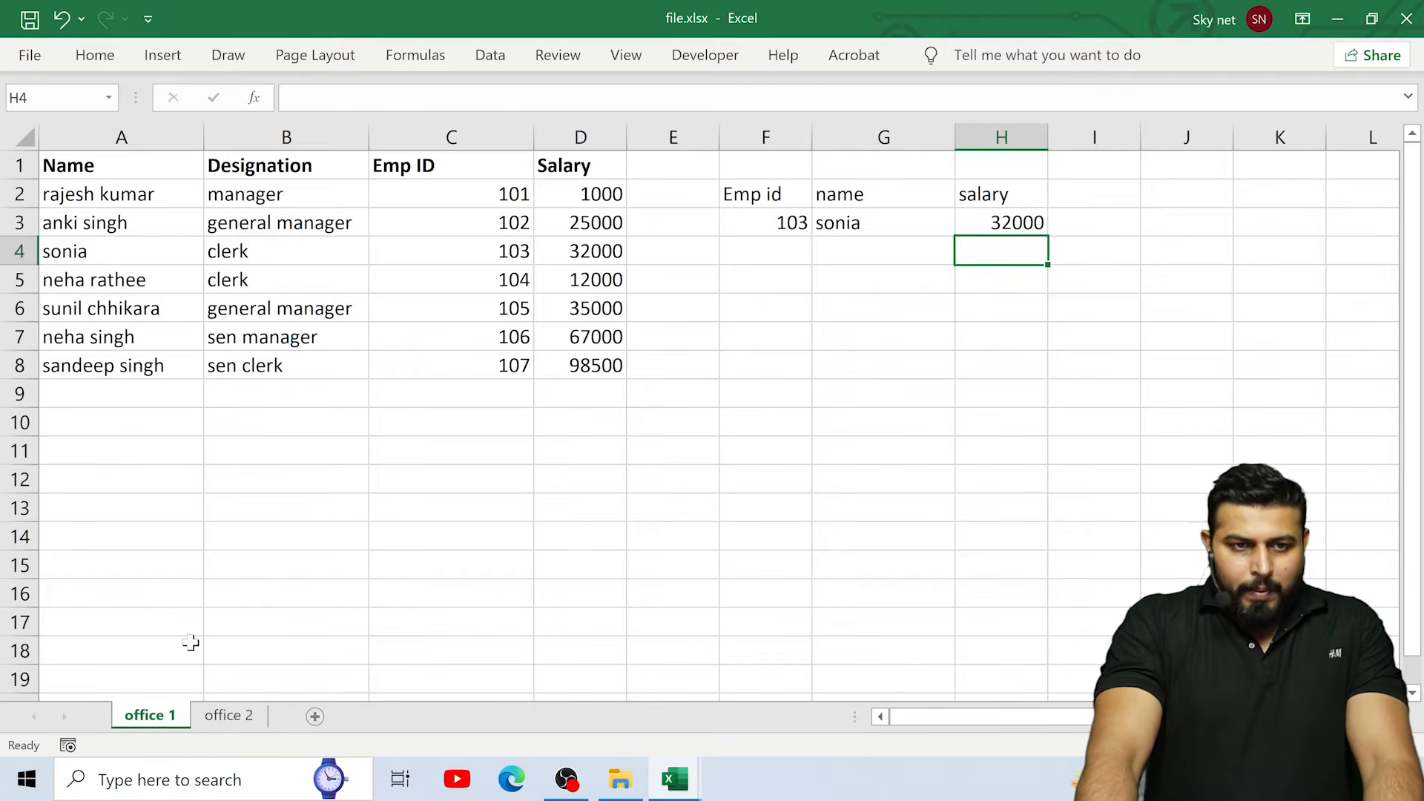
Step: Check the employee IDs on the office 2 sheet and set the Emp id in F3 on office 1 to 108
click(236, 730)
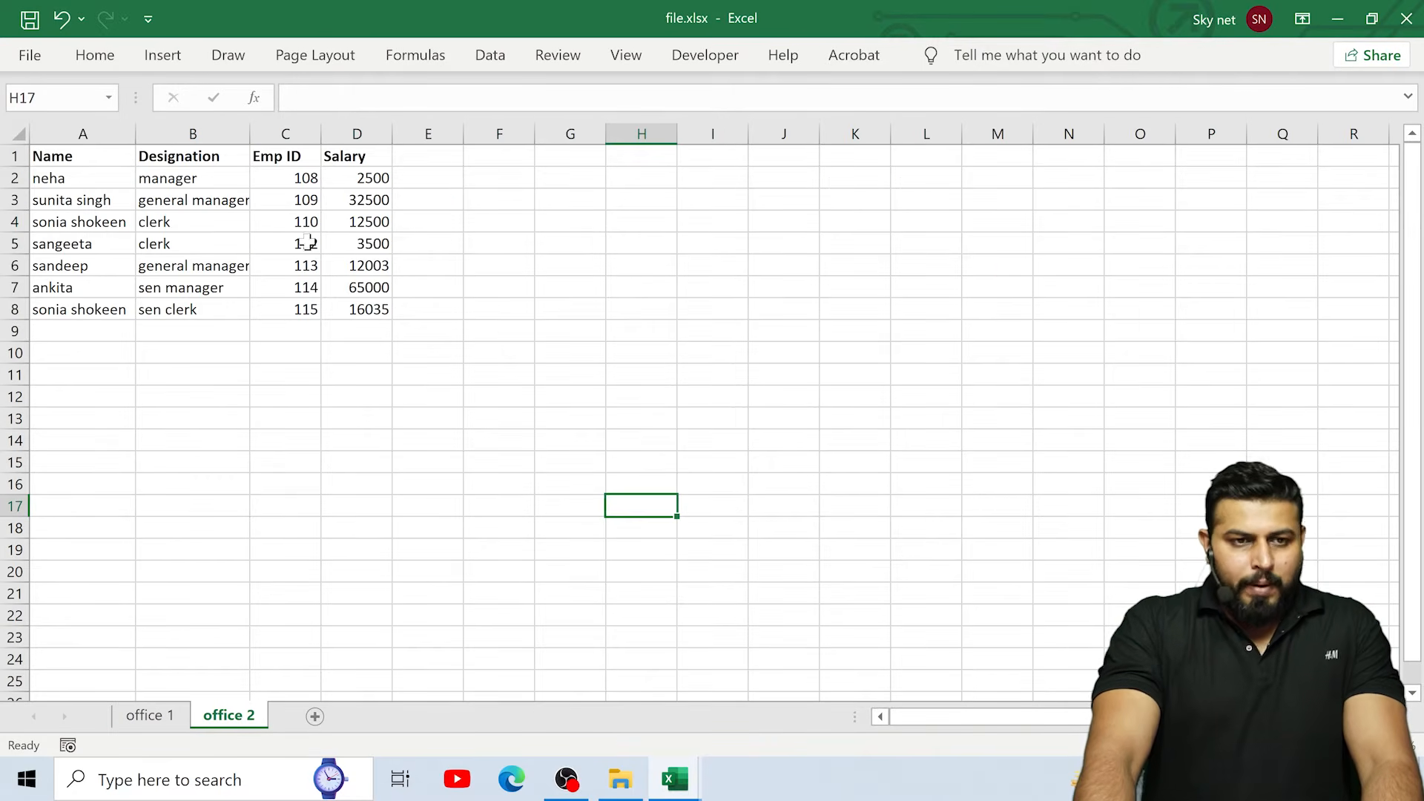
click(162, 726)
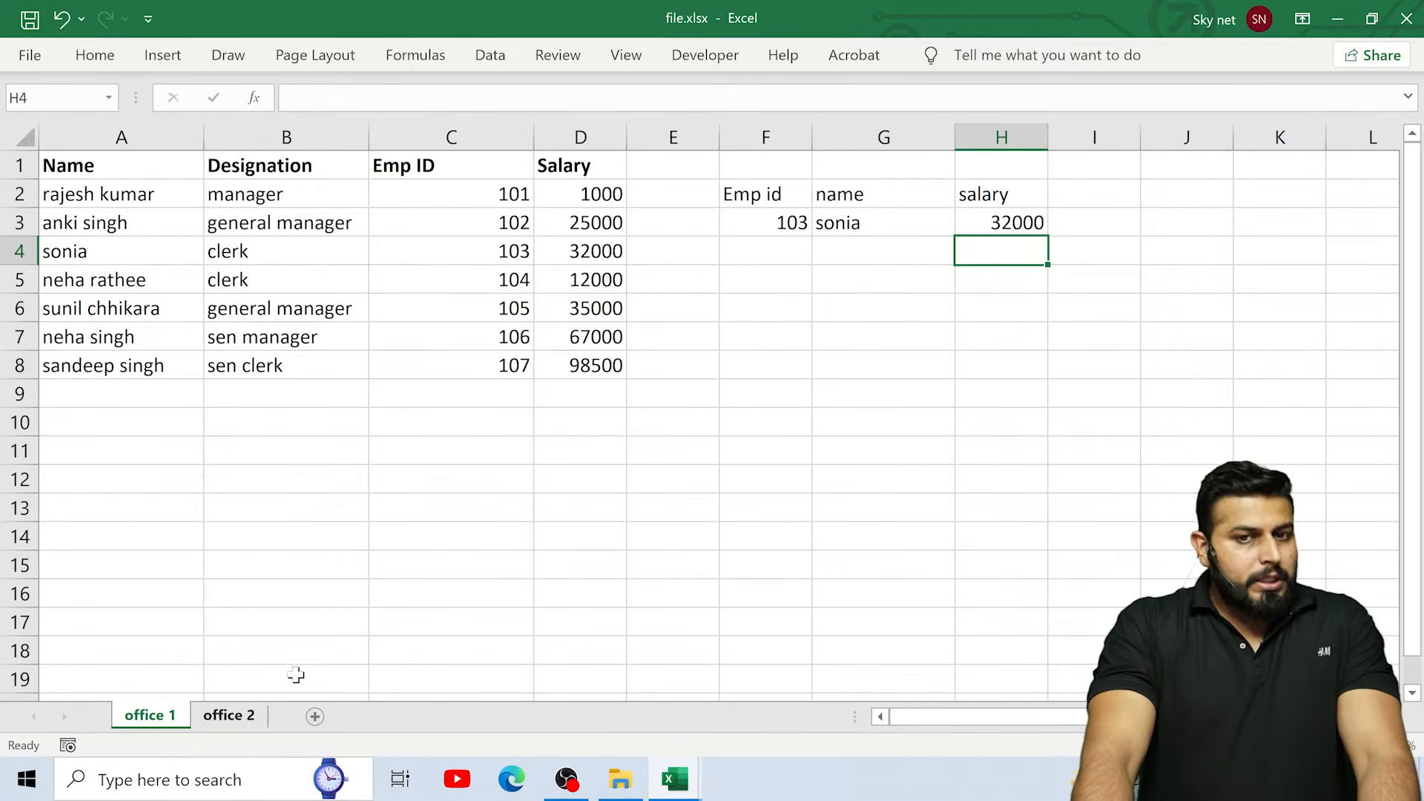
click(764, 223)
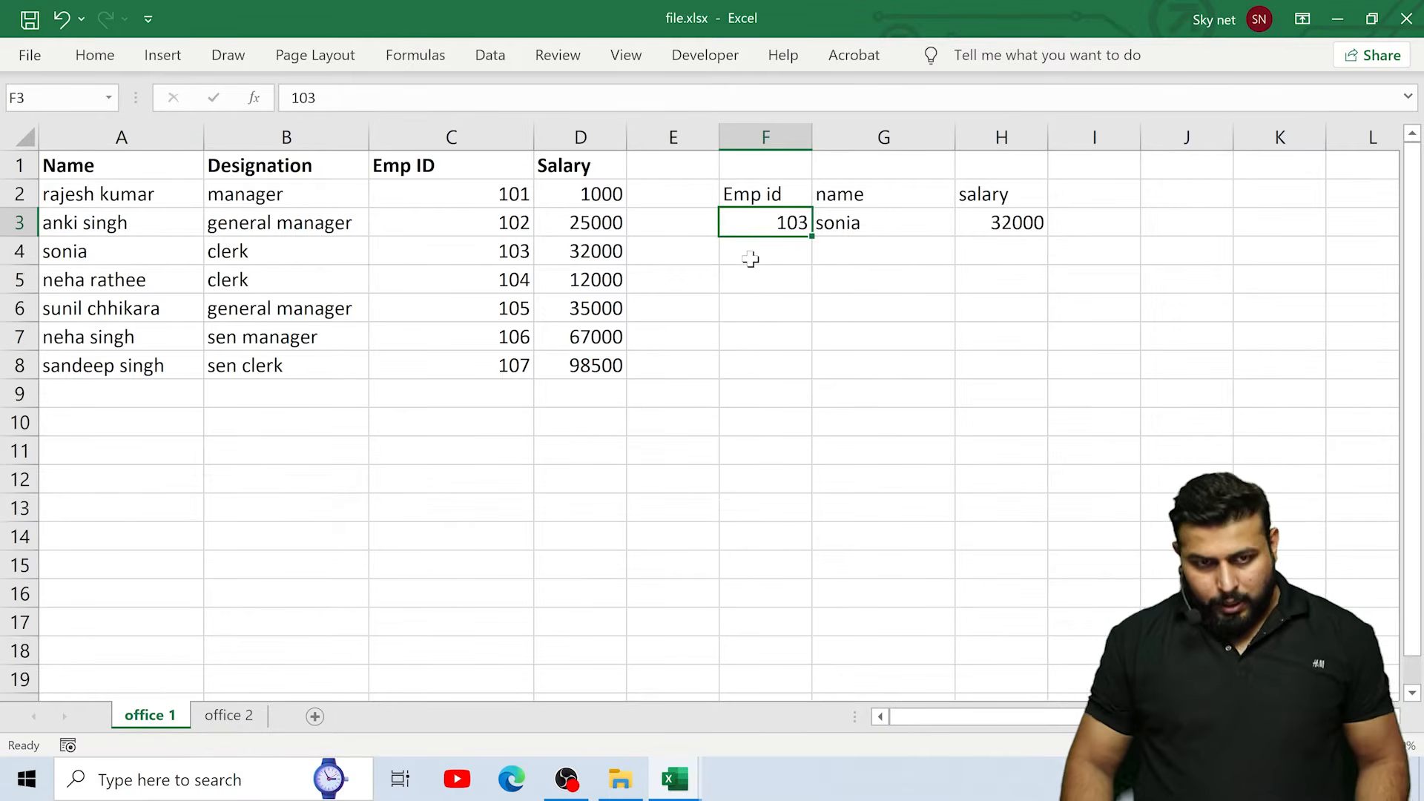
text(108)
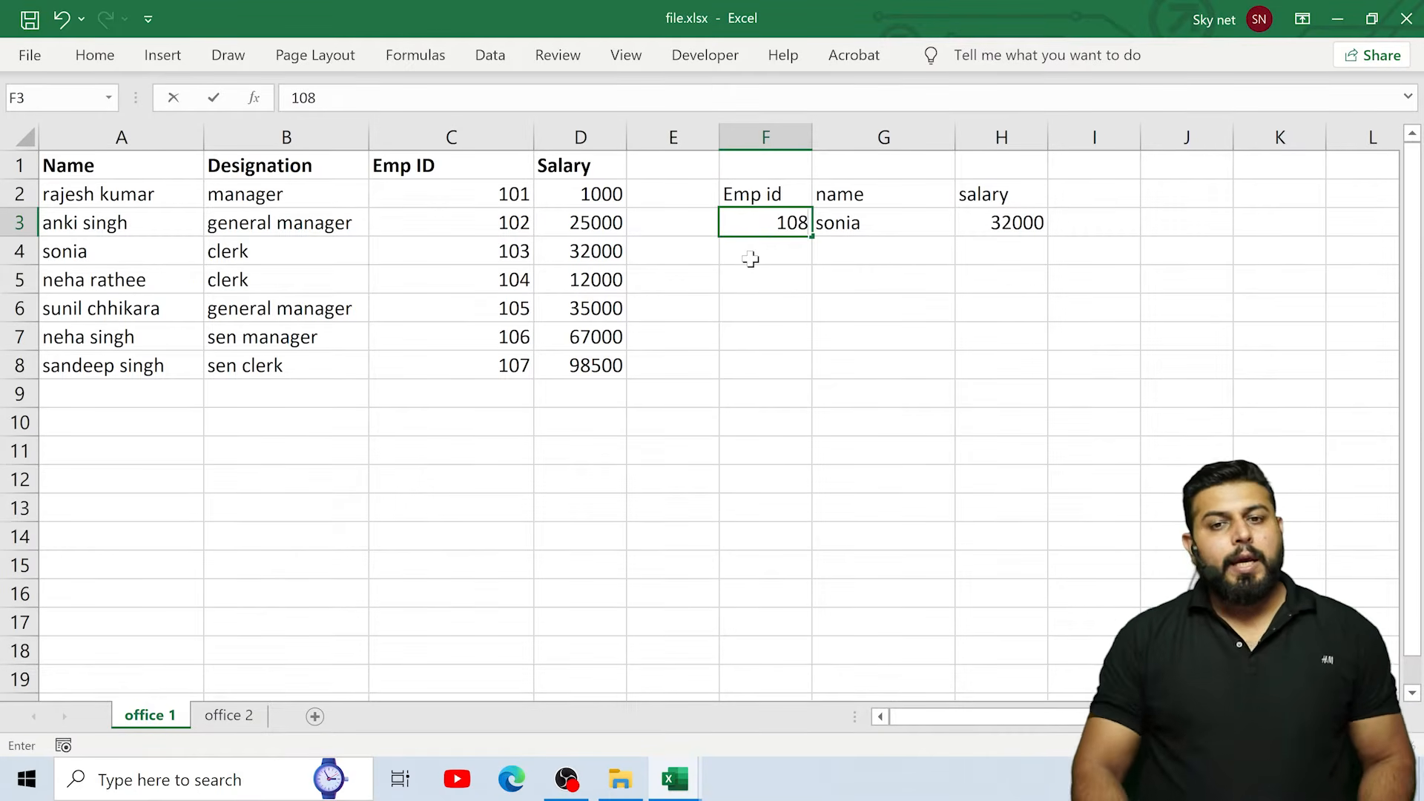
key(Return)
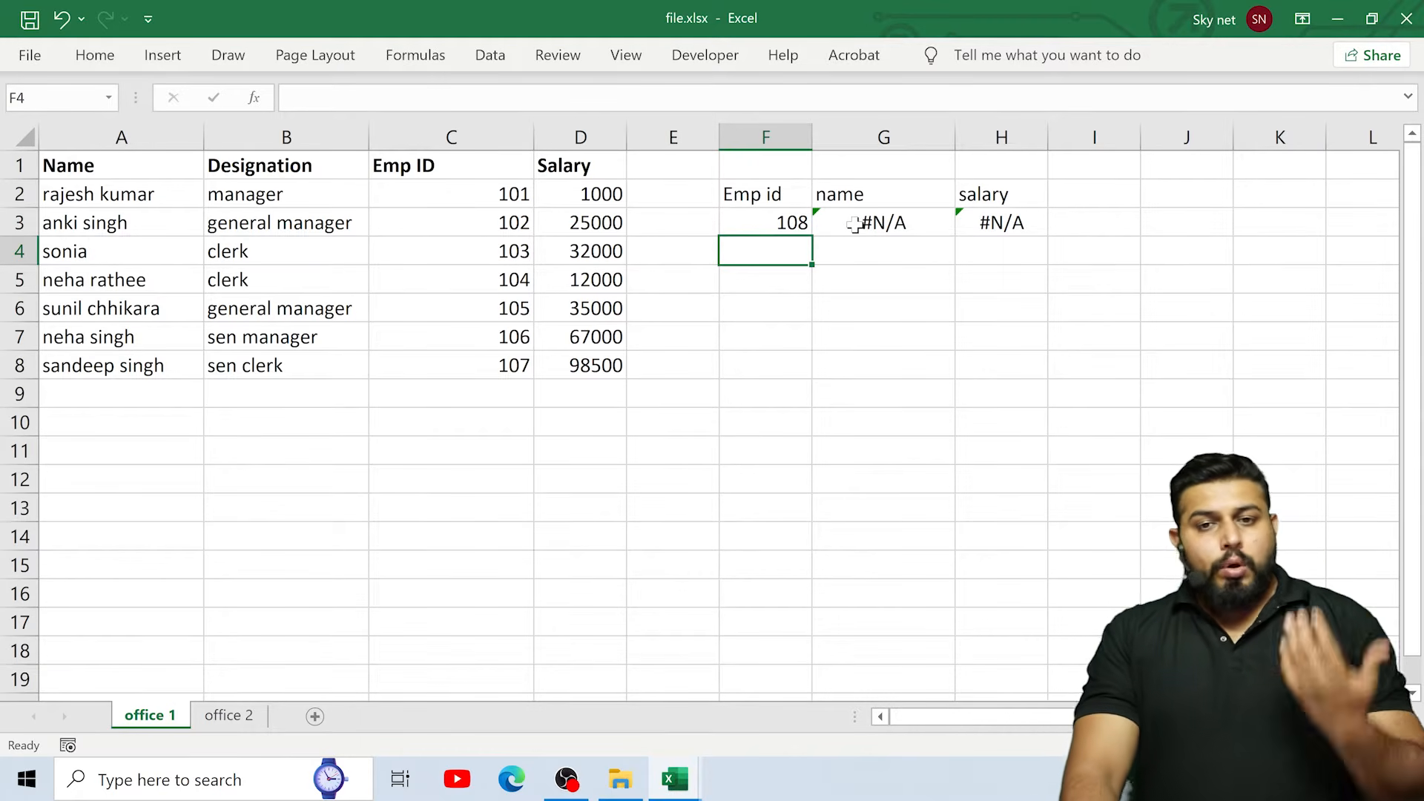
Step: Compare the office 2 employee list with office 1, and wrap the existing name XLOOKUP in G3 in an IFNA function
click(229, 718)
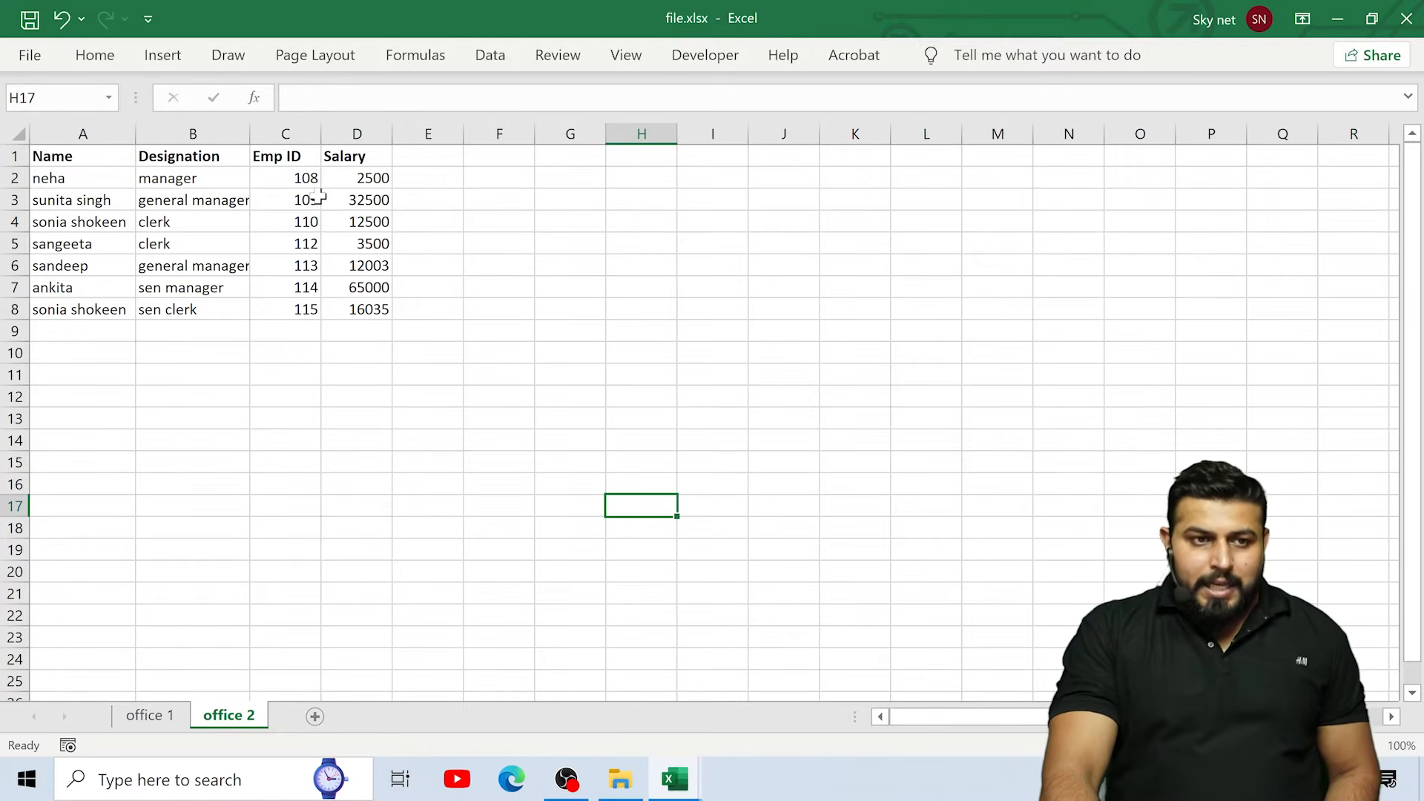
click(164, 720)
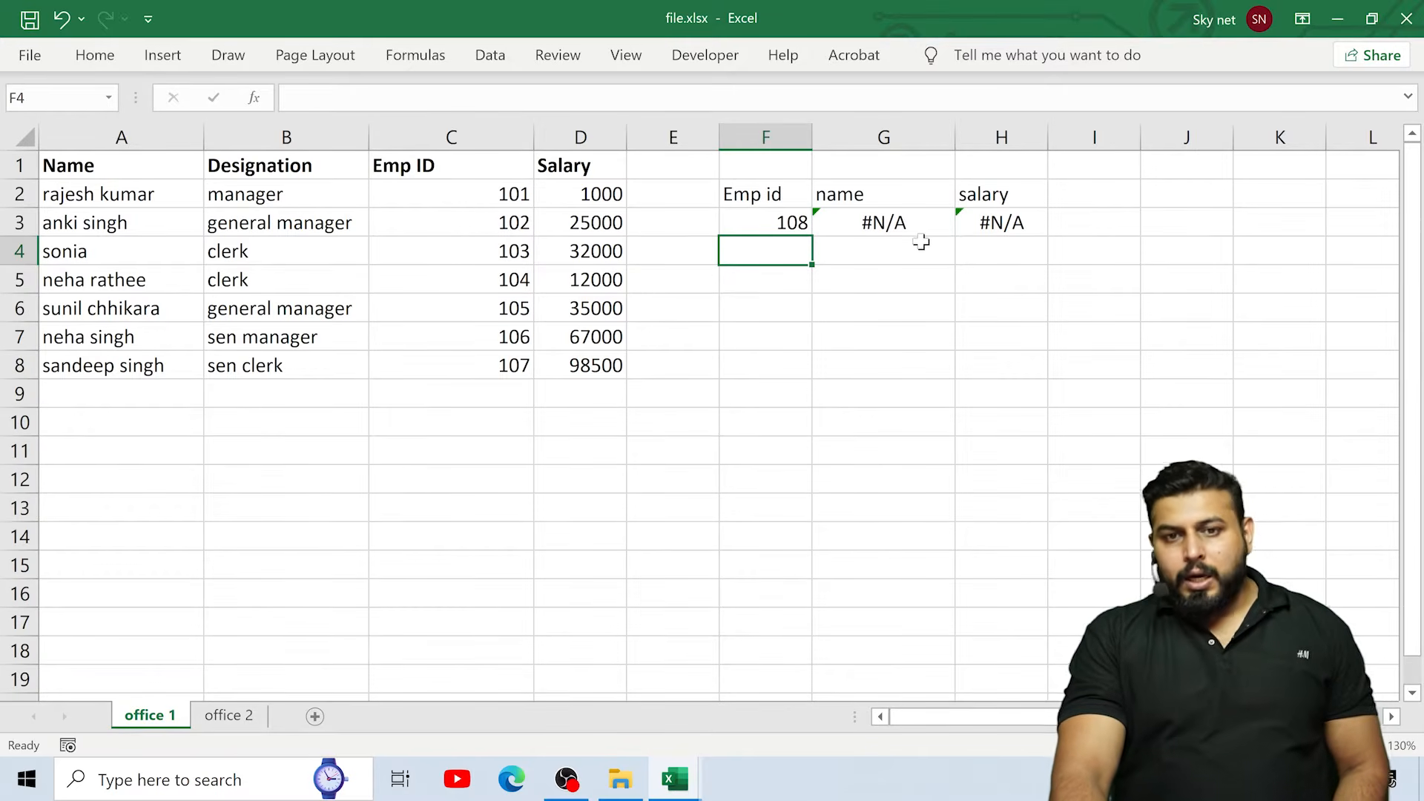
click(245, 724)
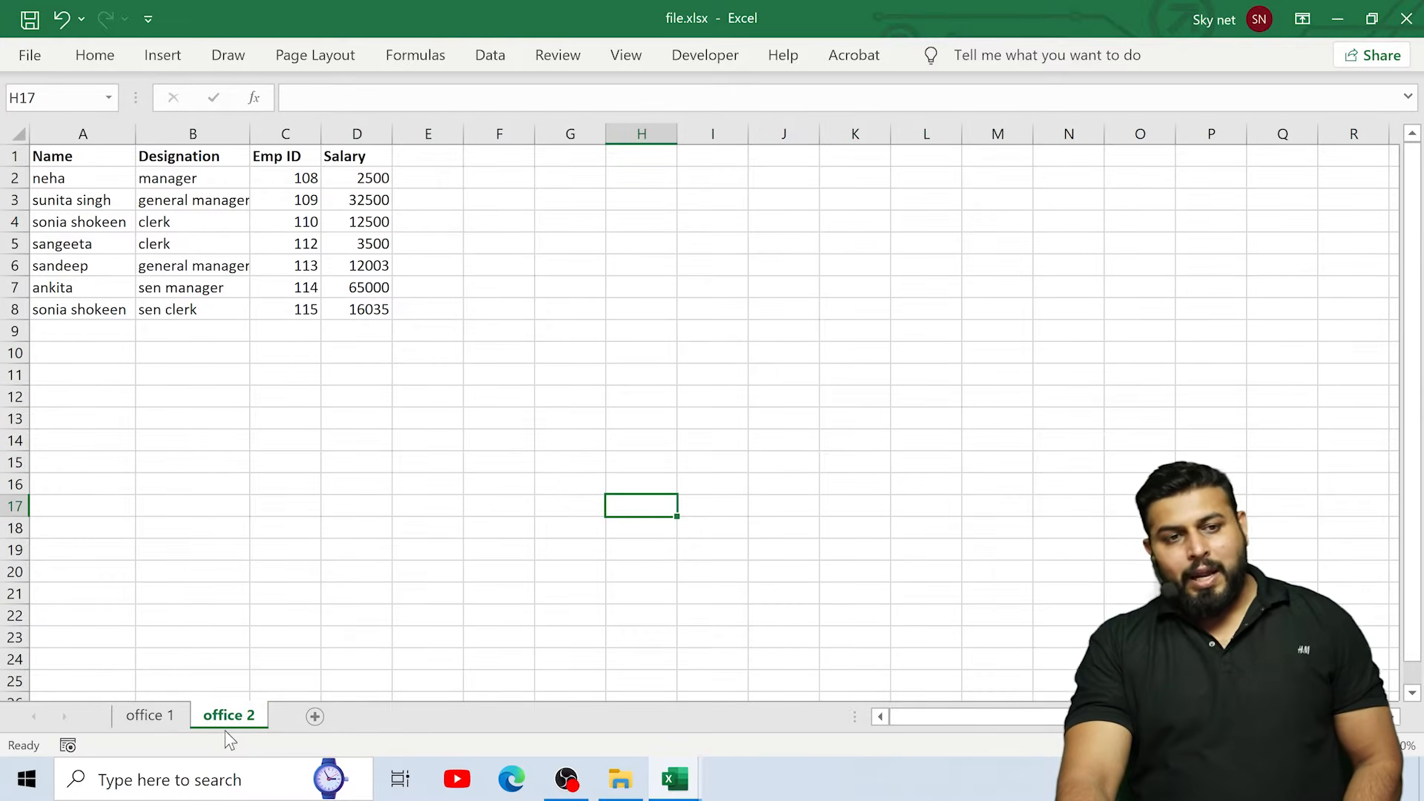
click(150, 719)
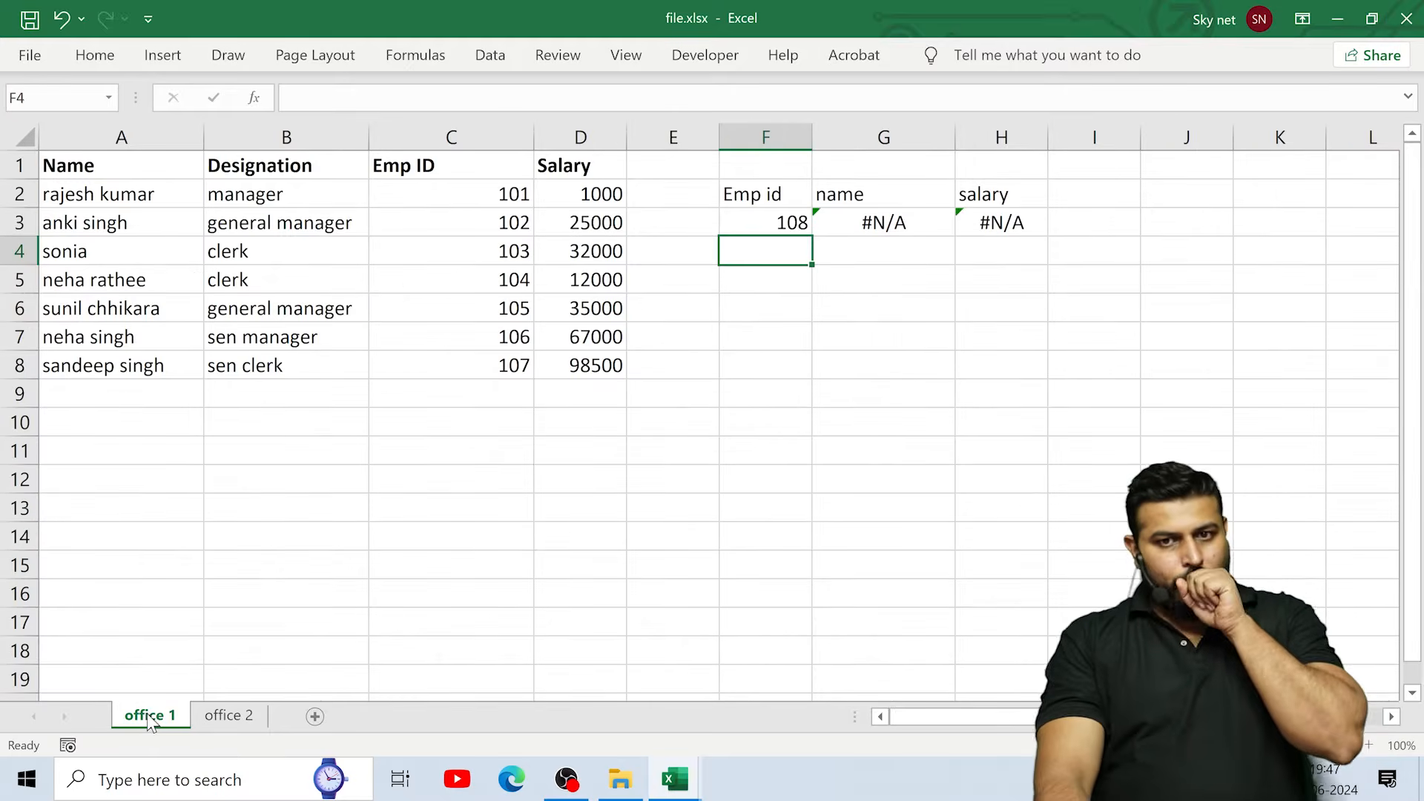
double_click(884, 220)
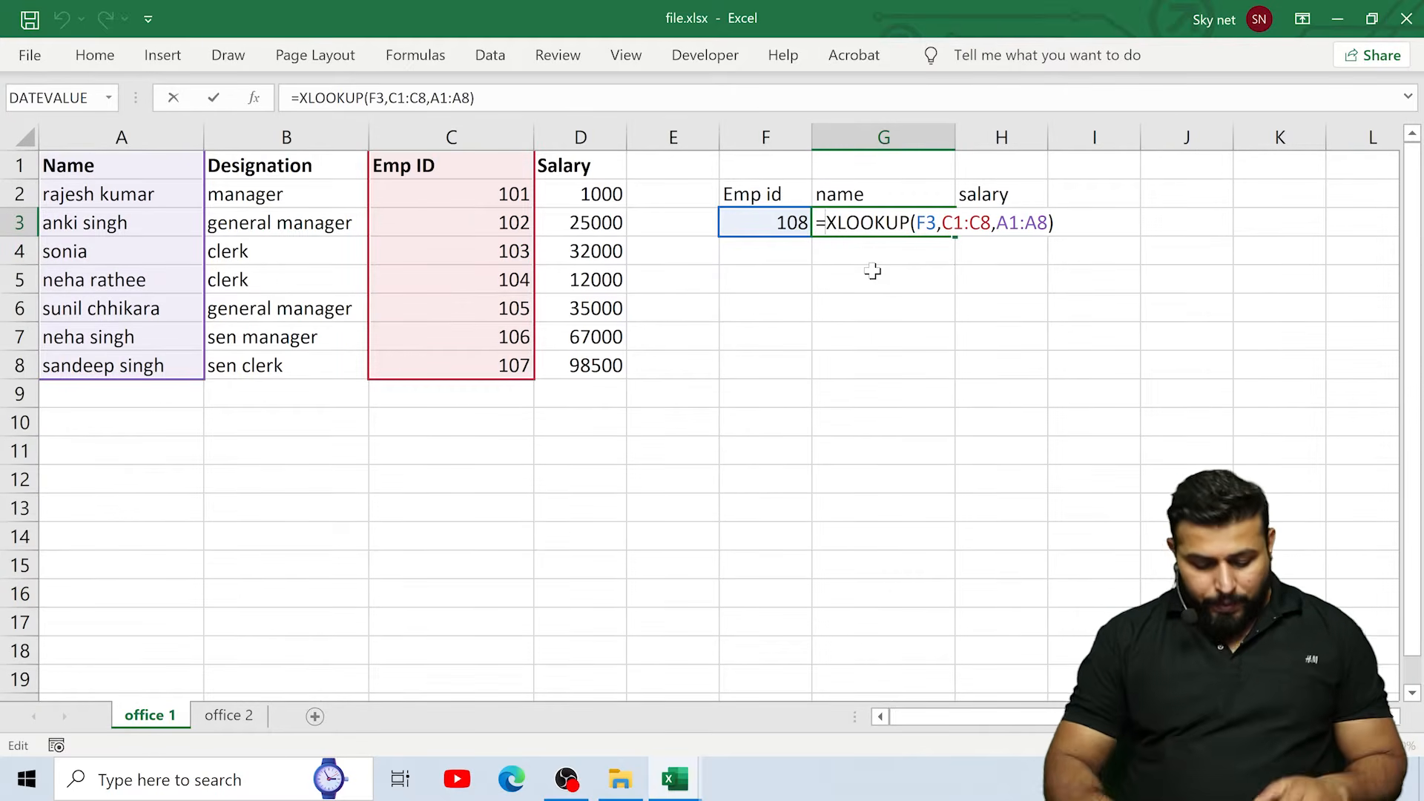
text(if)
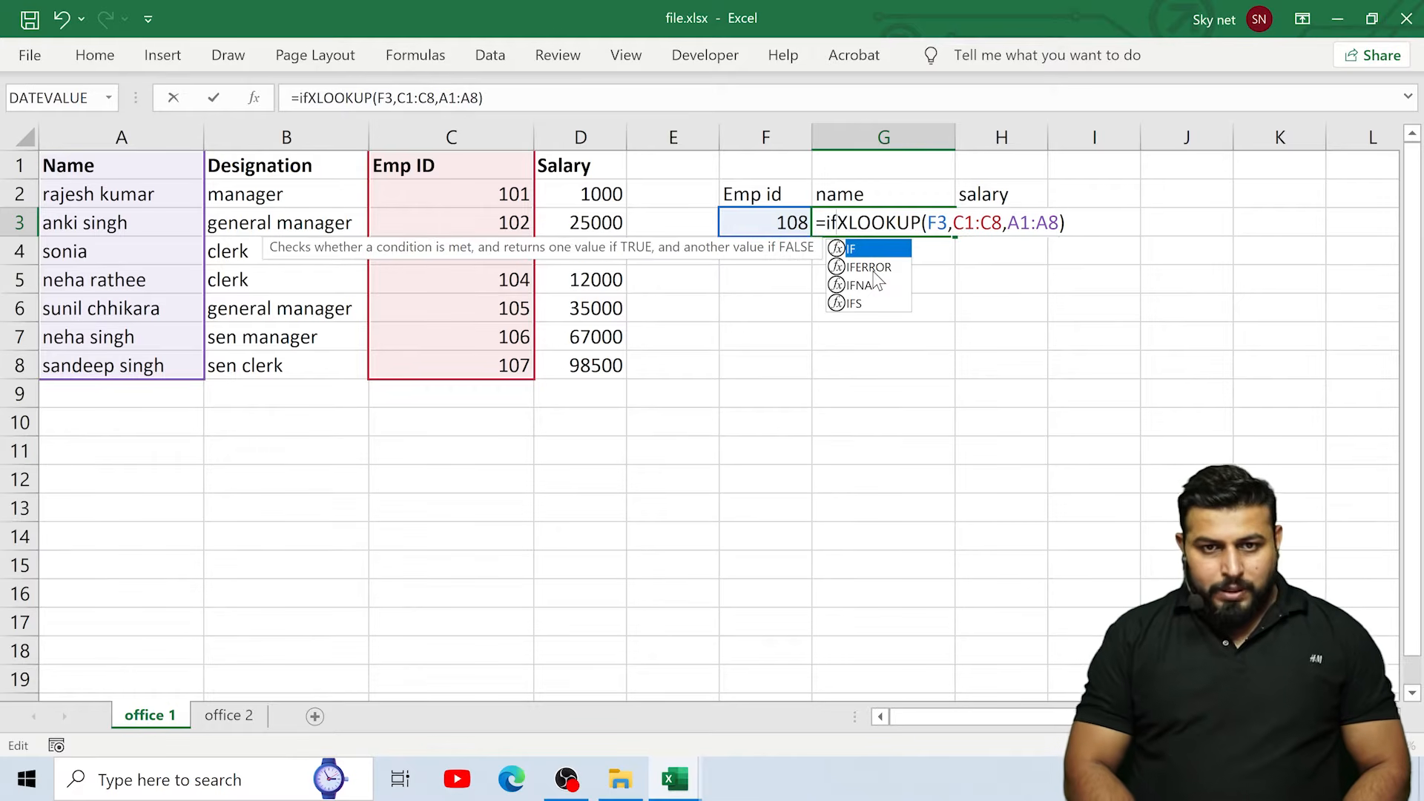
text(na)
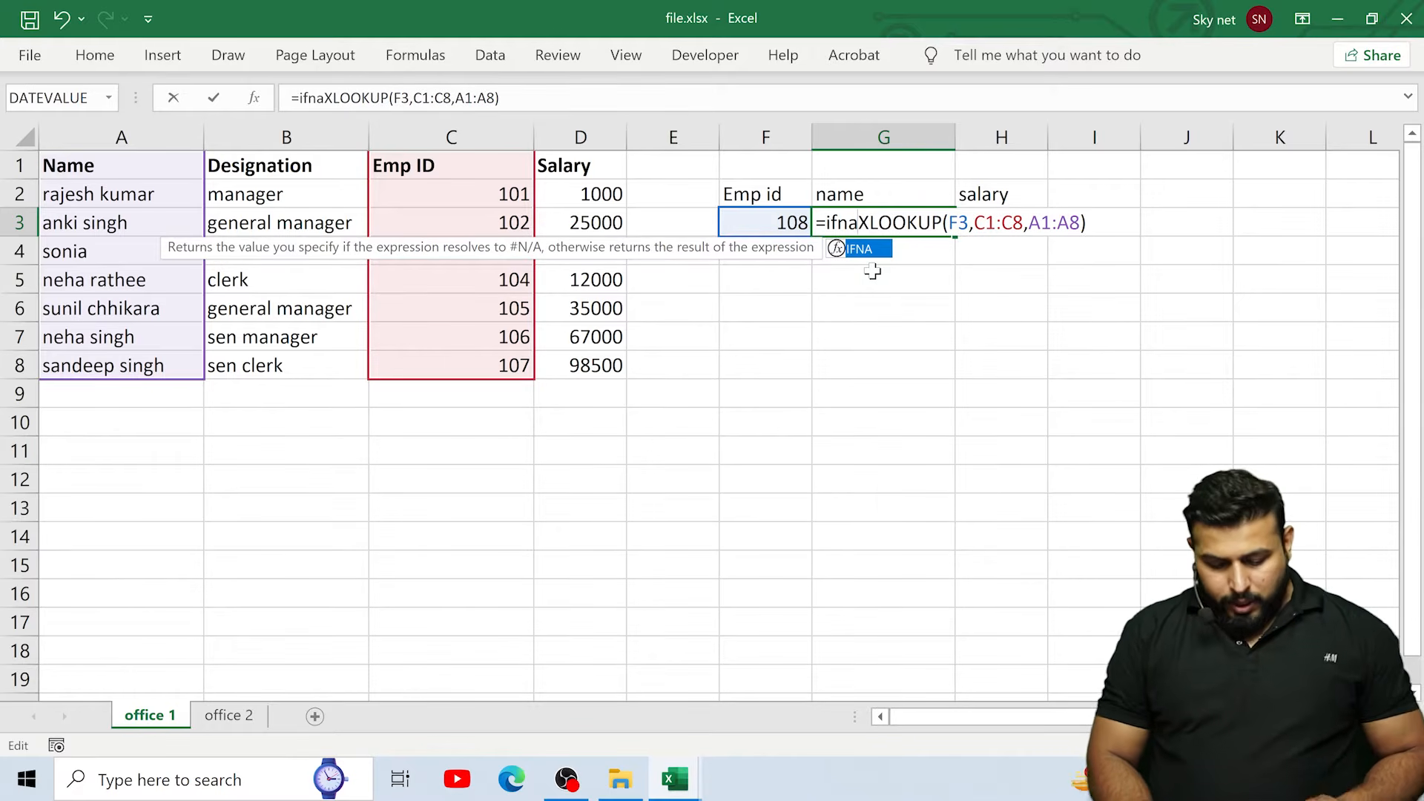
text(()
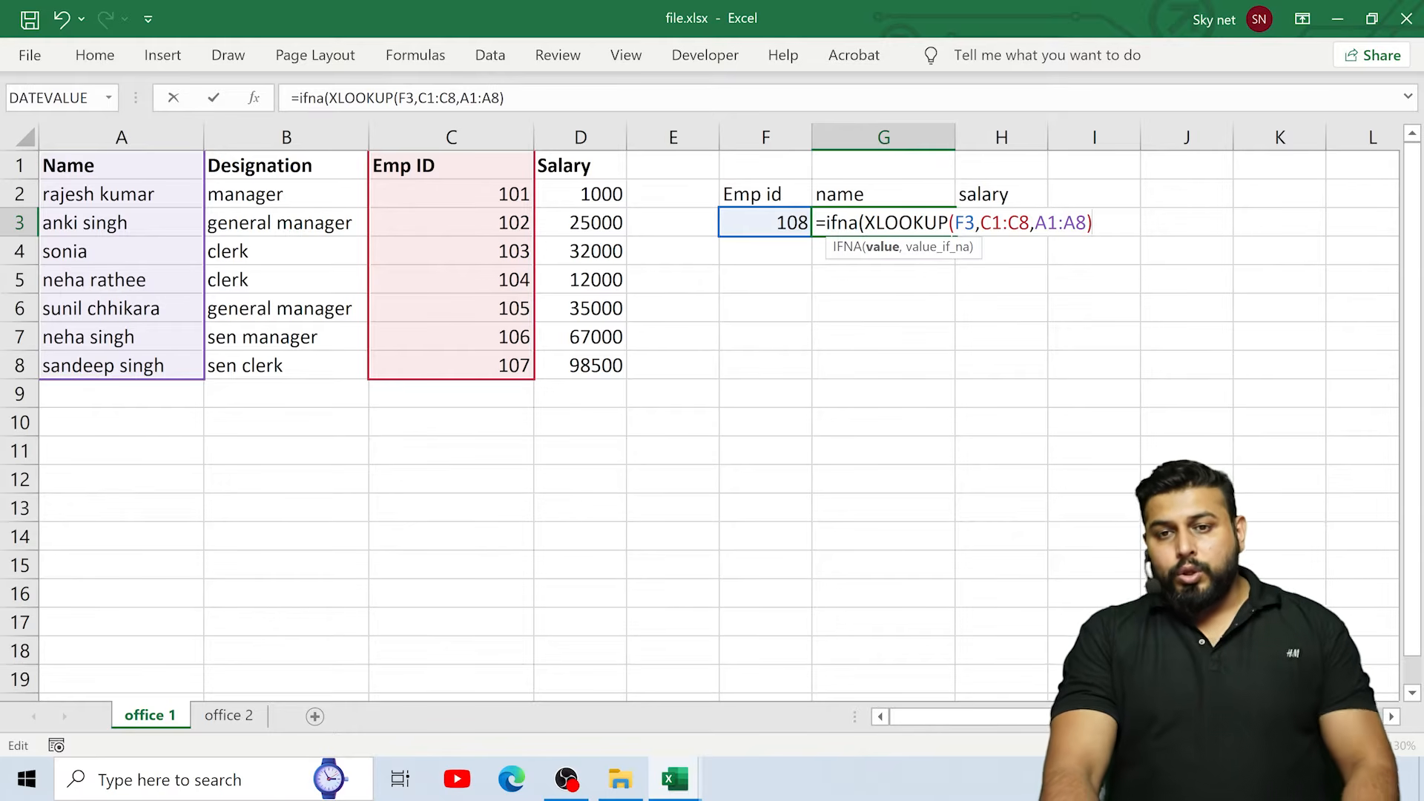
text(,)
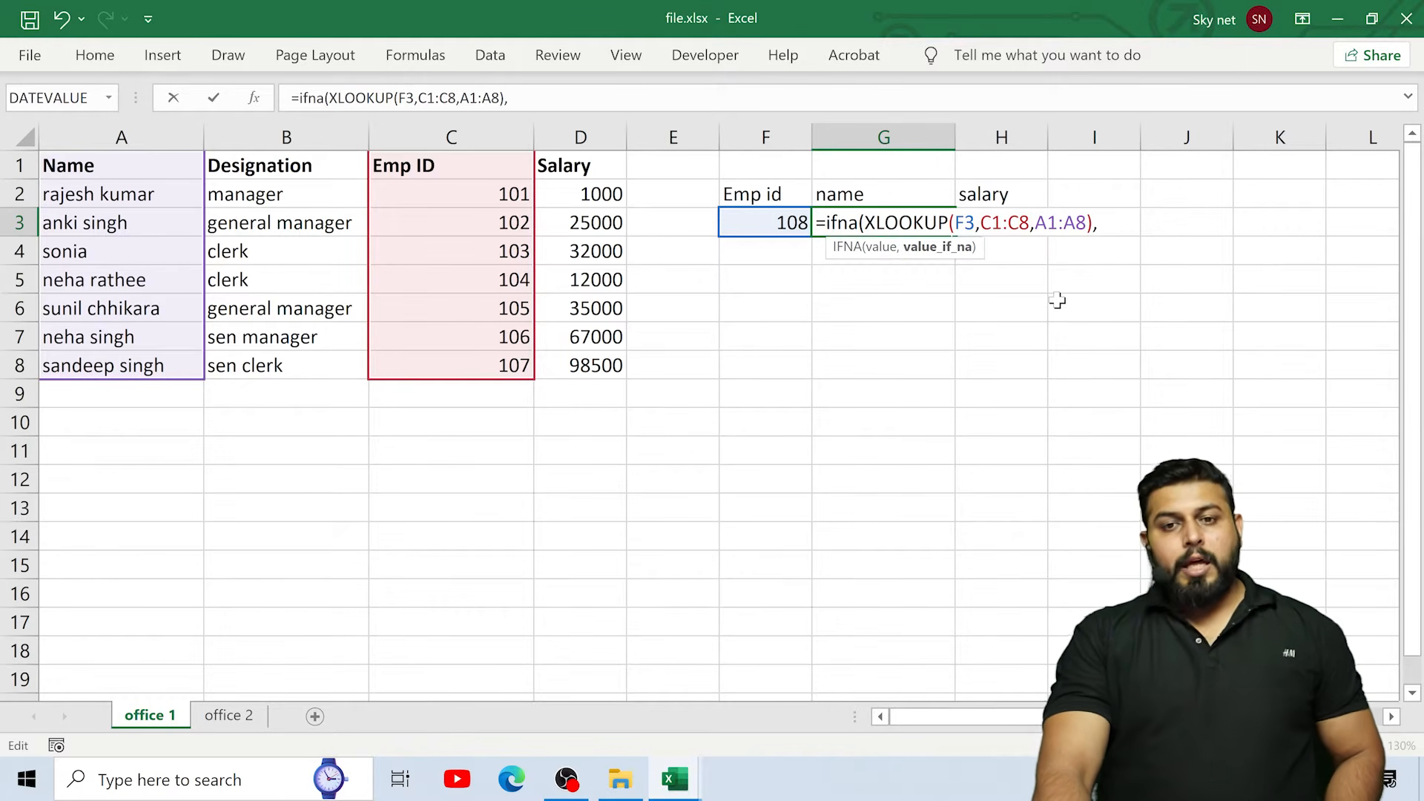
Step: Add a second XLOOKUP as the value_if_na argument in G3, using F3 as its lookup value
text(xl)
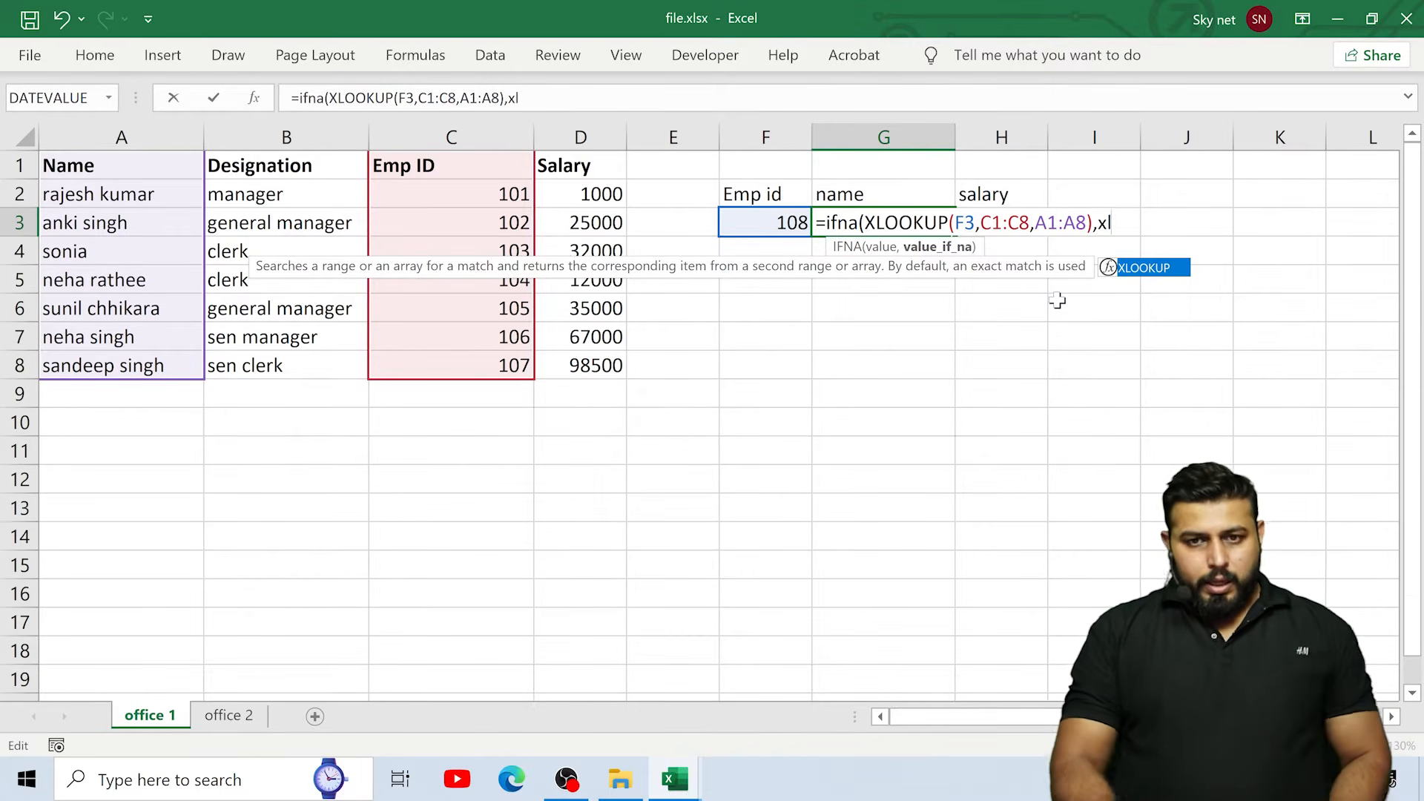
click(1139, 272)
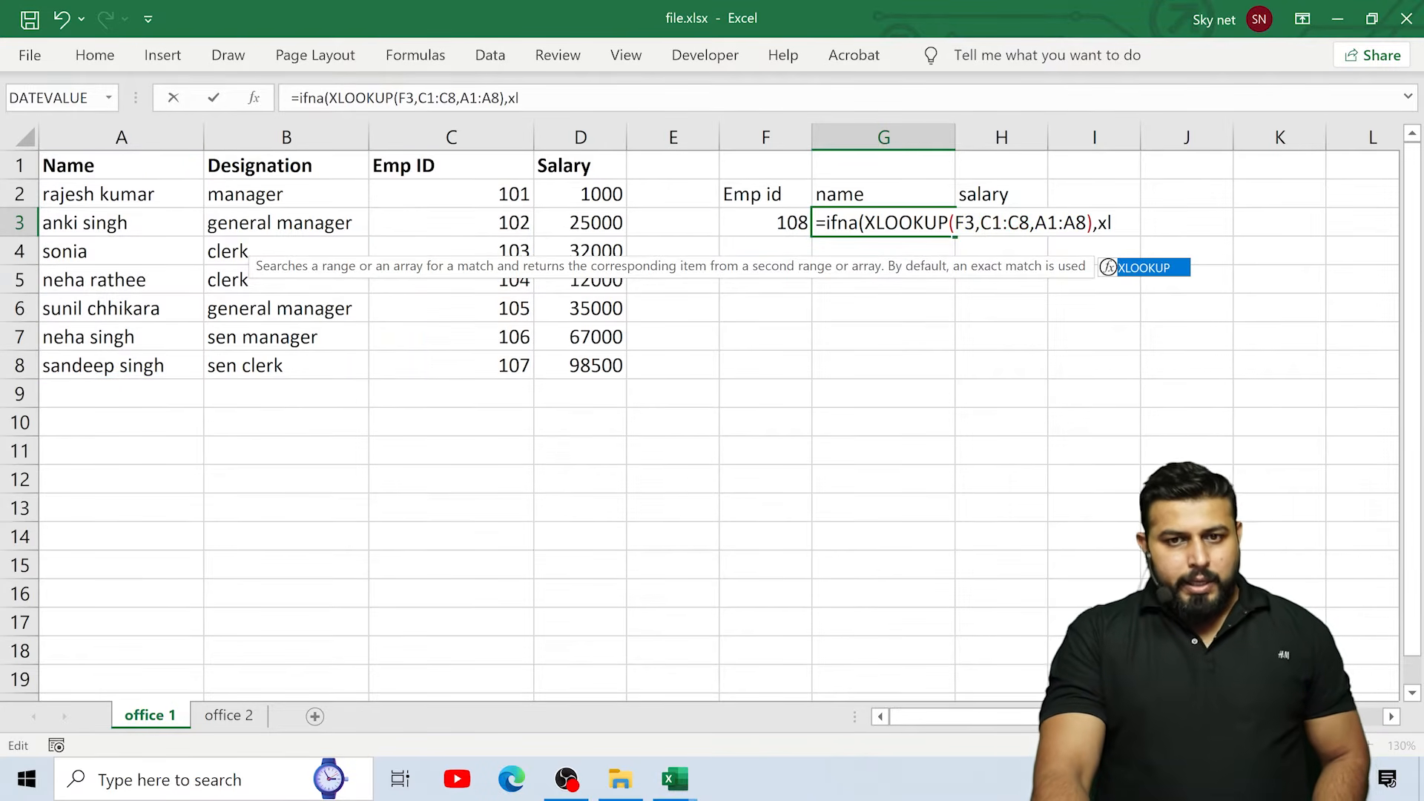
click(1111, 222)
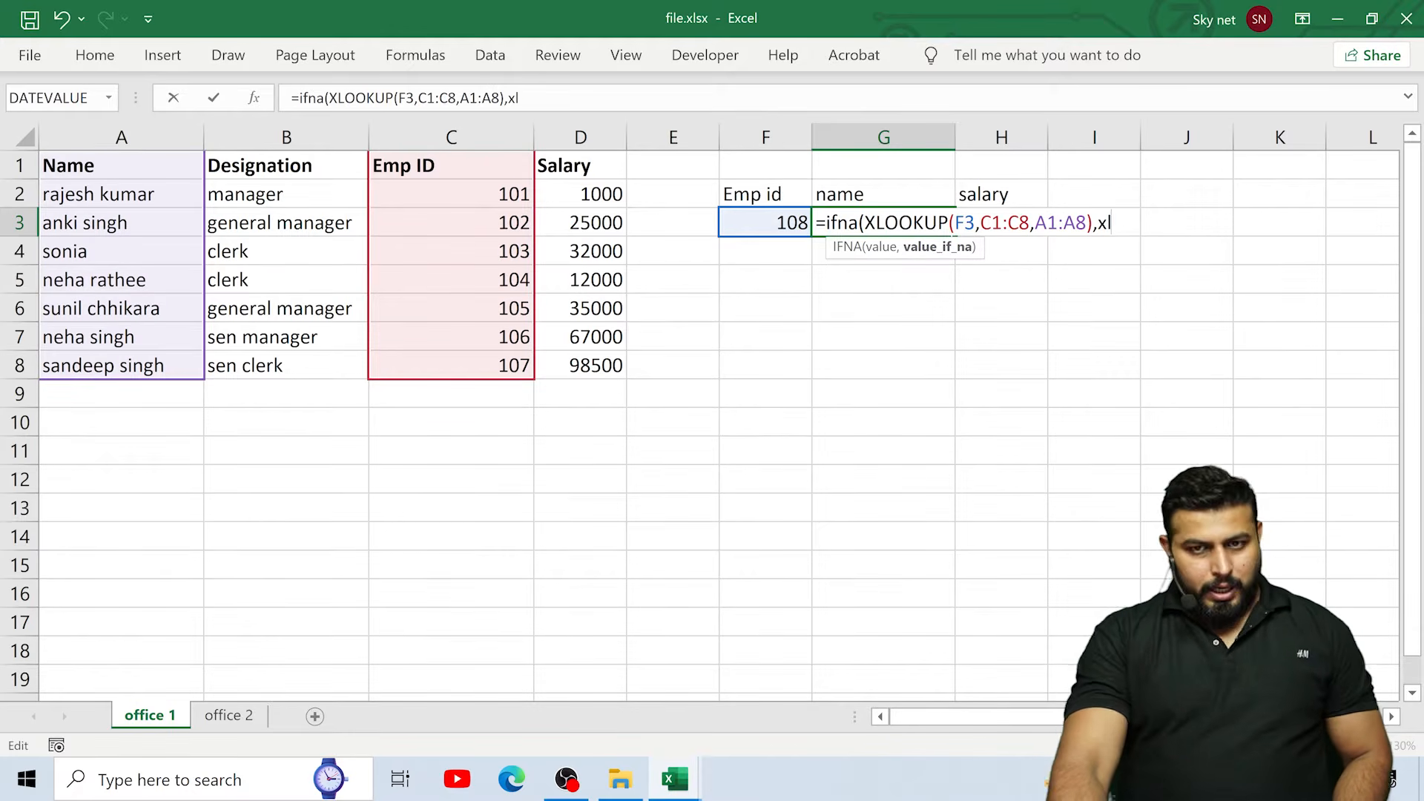
text(ook)
key(Tab)
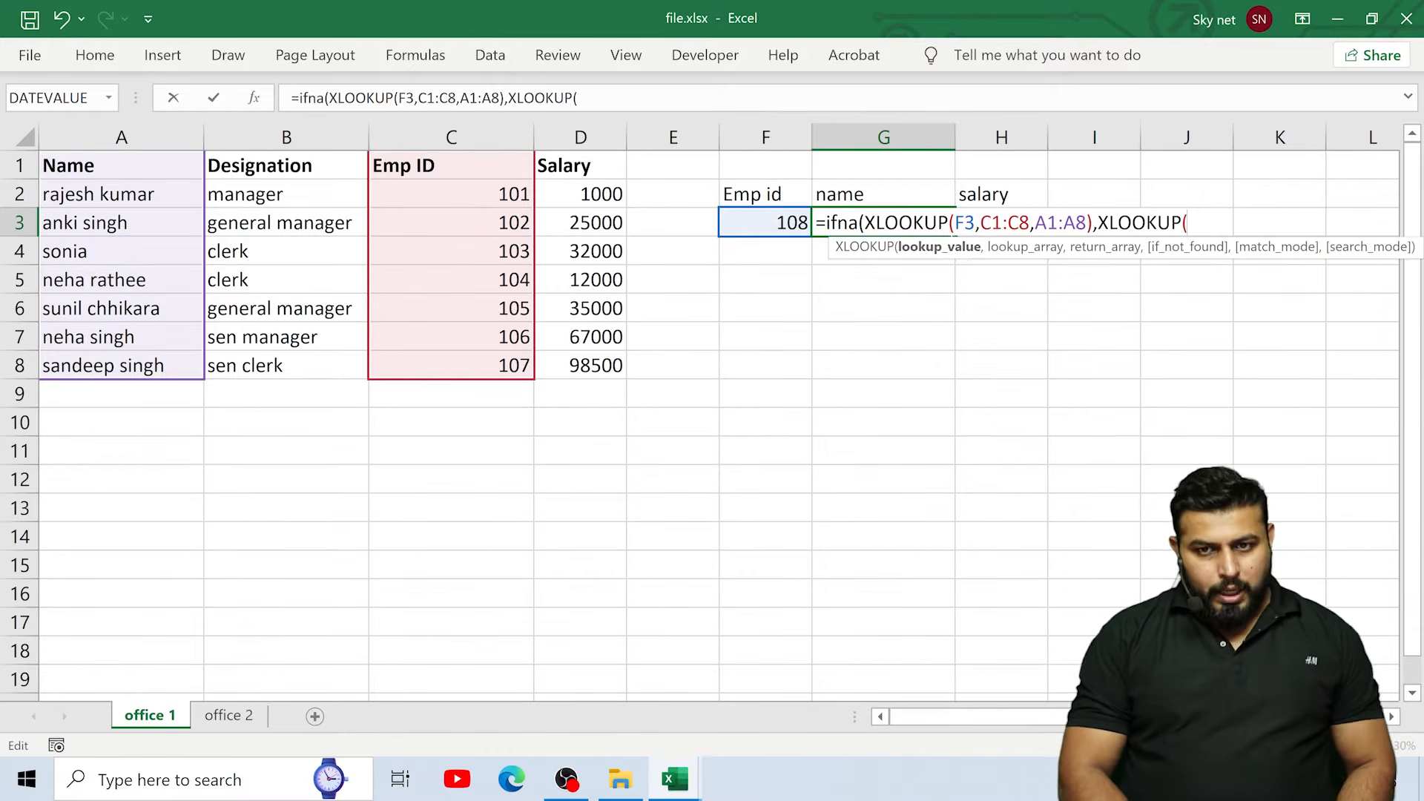
click(763, 220)
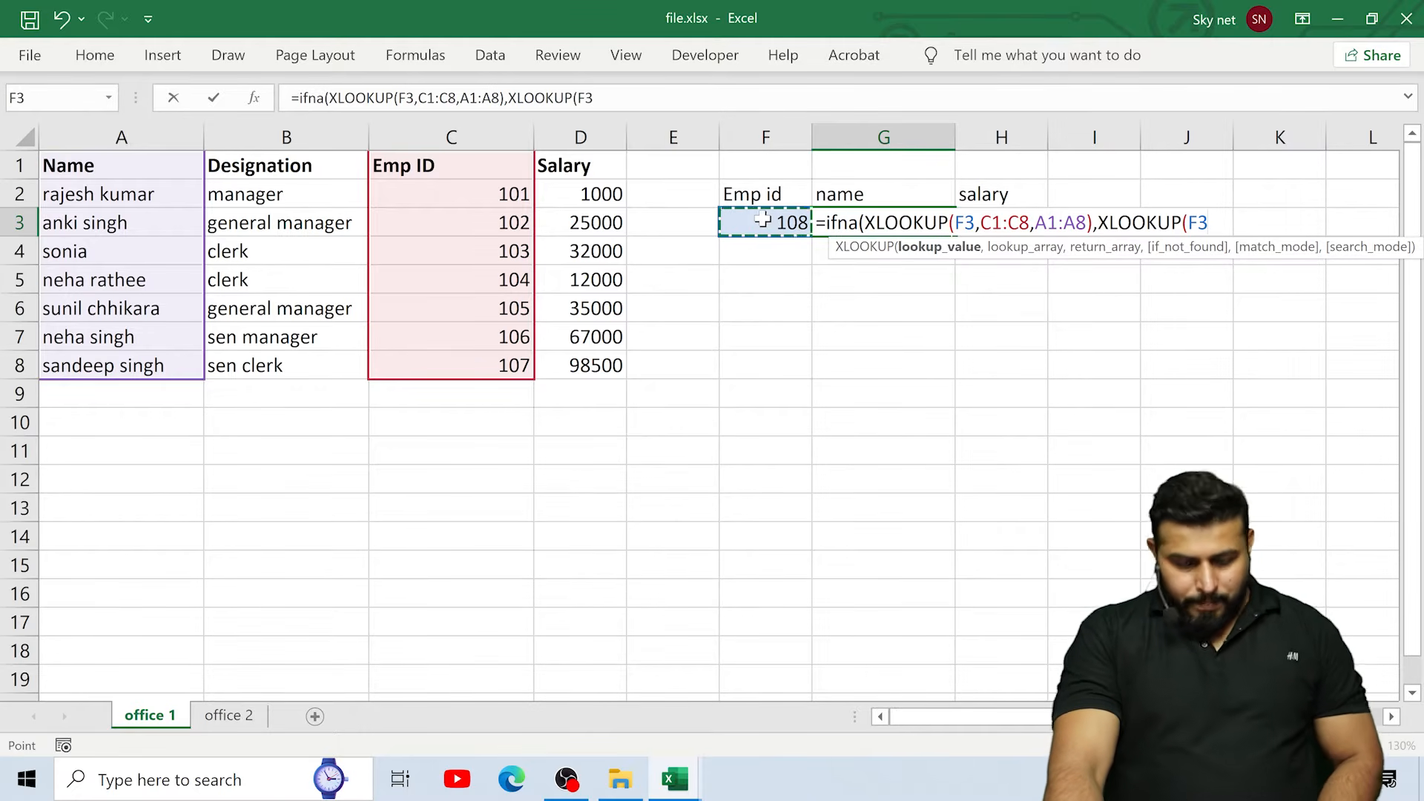
text(,)
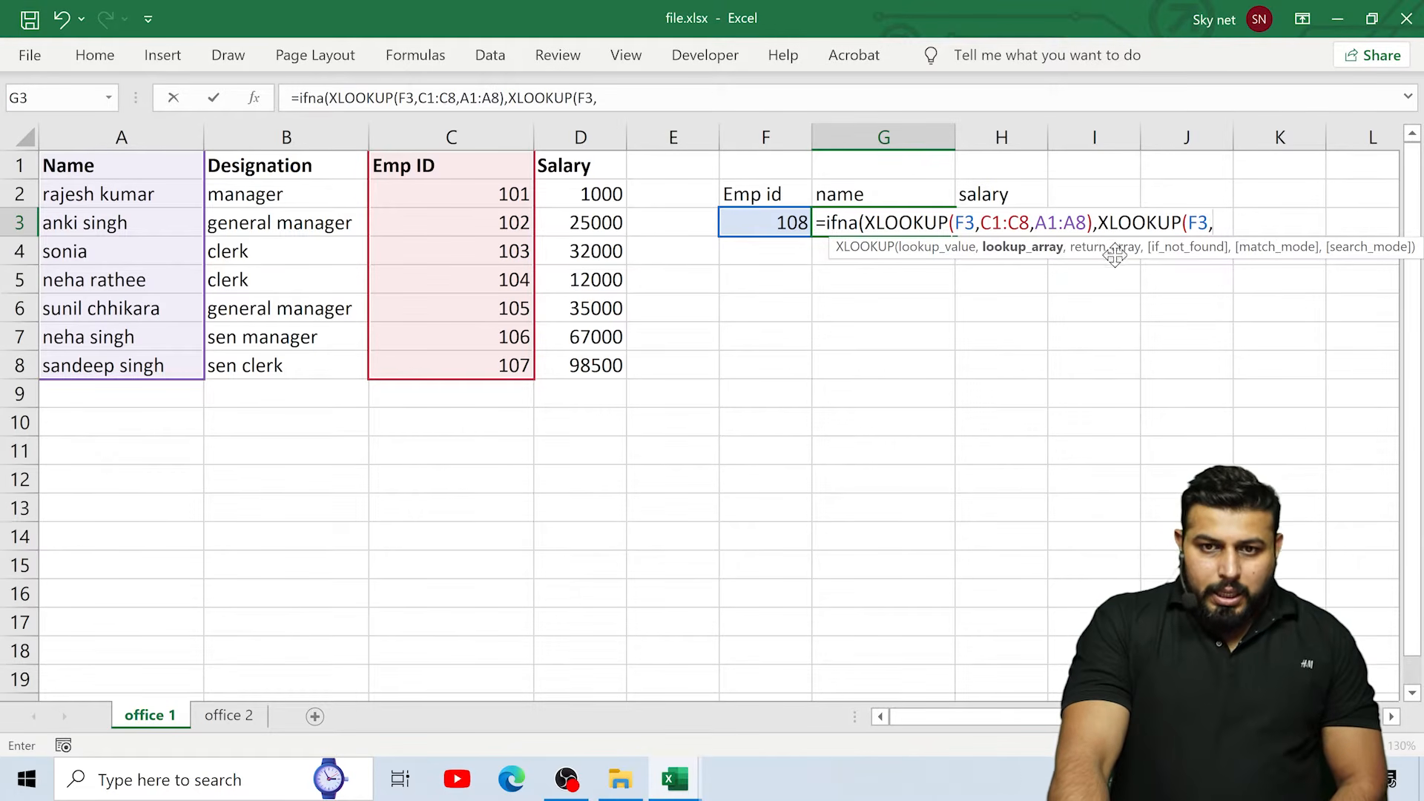
Step: Complete the fallback XLOOKUP in G3 with lookup array 'office 2'!C1:C8 and return array 'office 2'!A1:A8, and review the finished formula
click(224, 715)
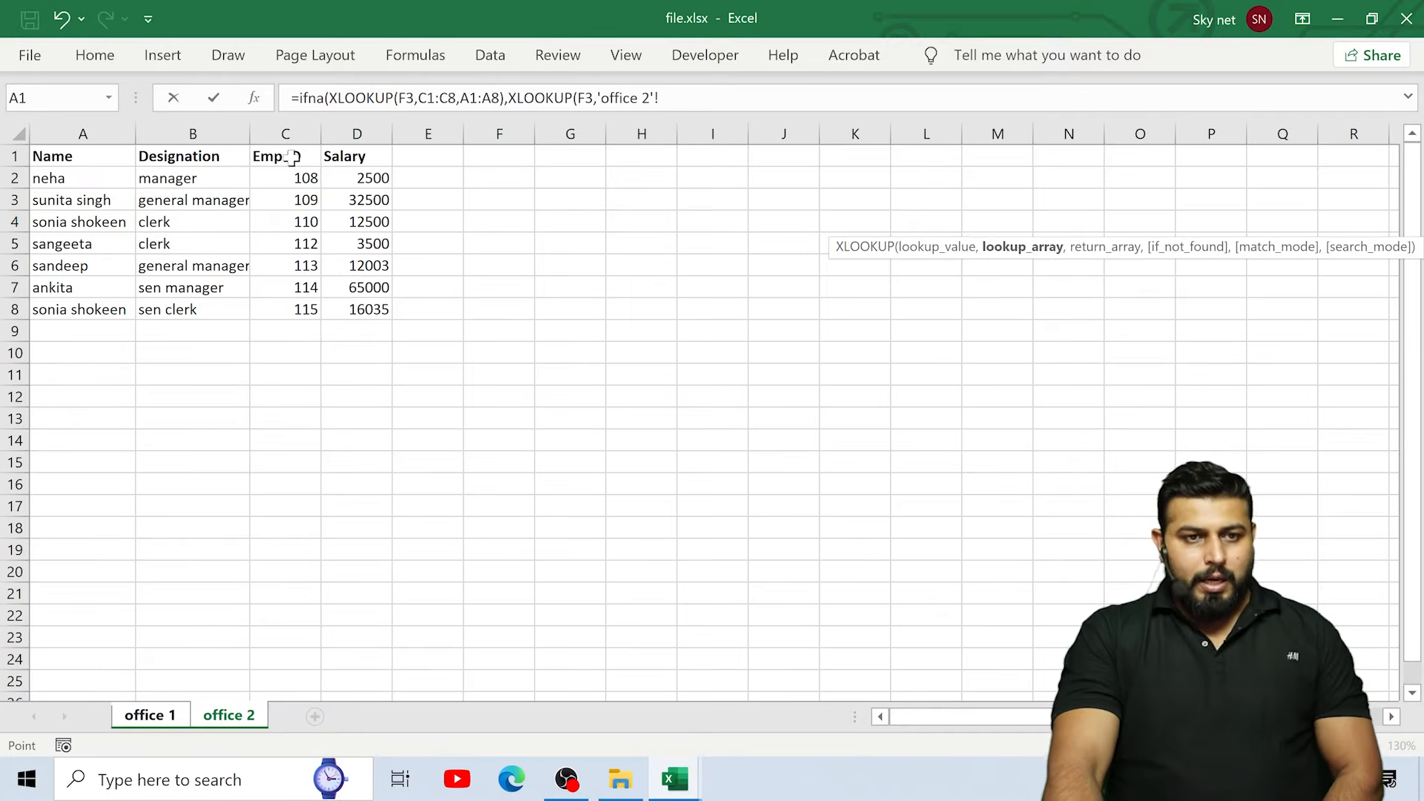
drag(294, 157, 293, 303)
text(,)
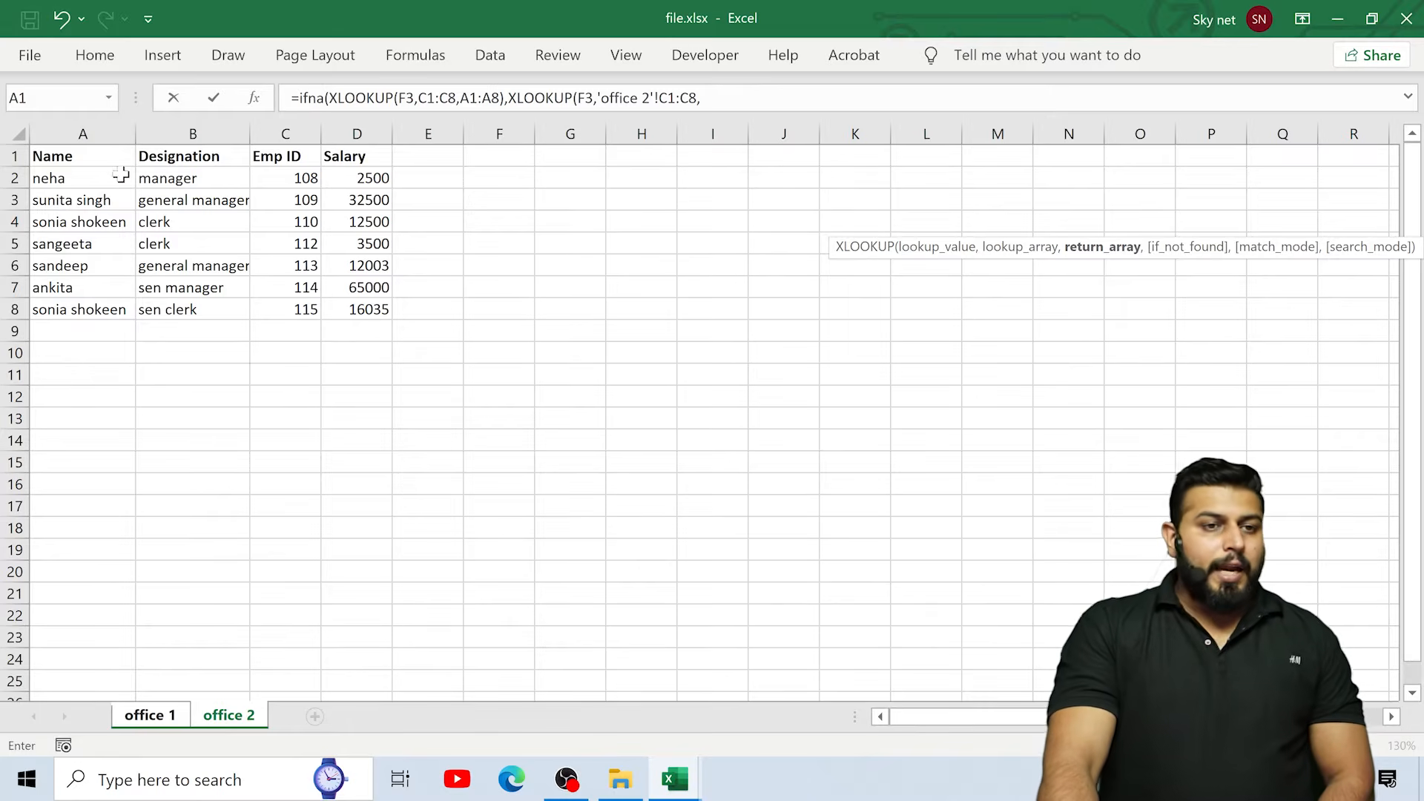
drag(84, 158, 84, 308)
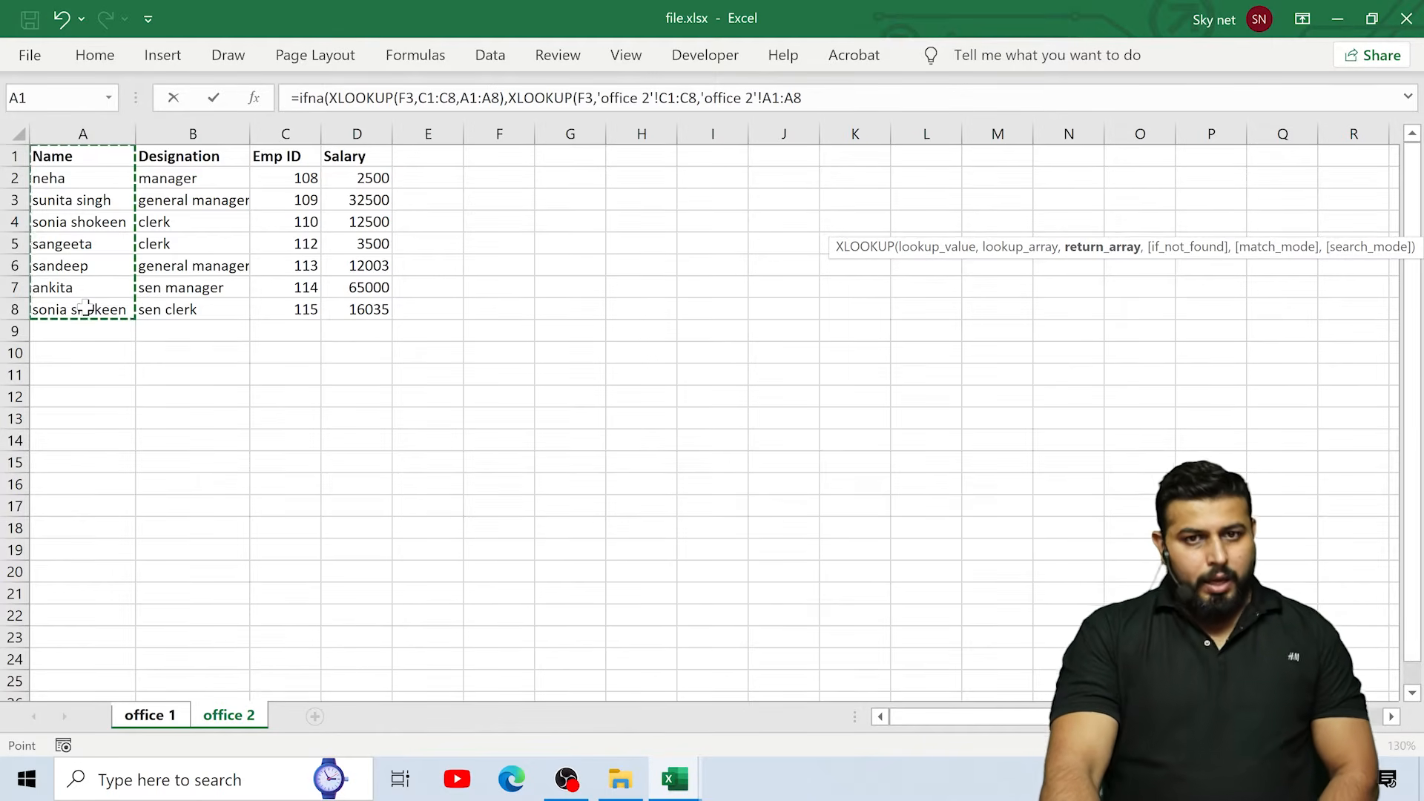
text())
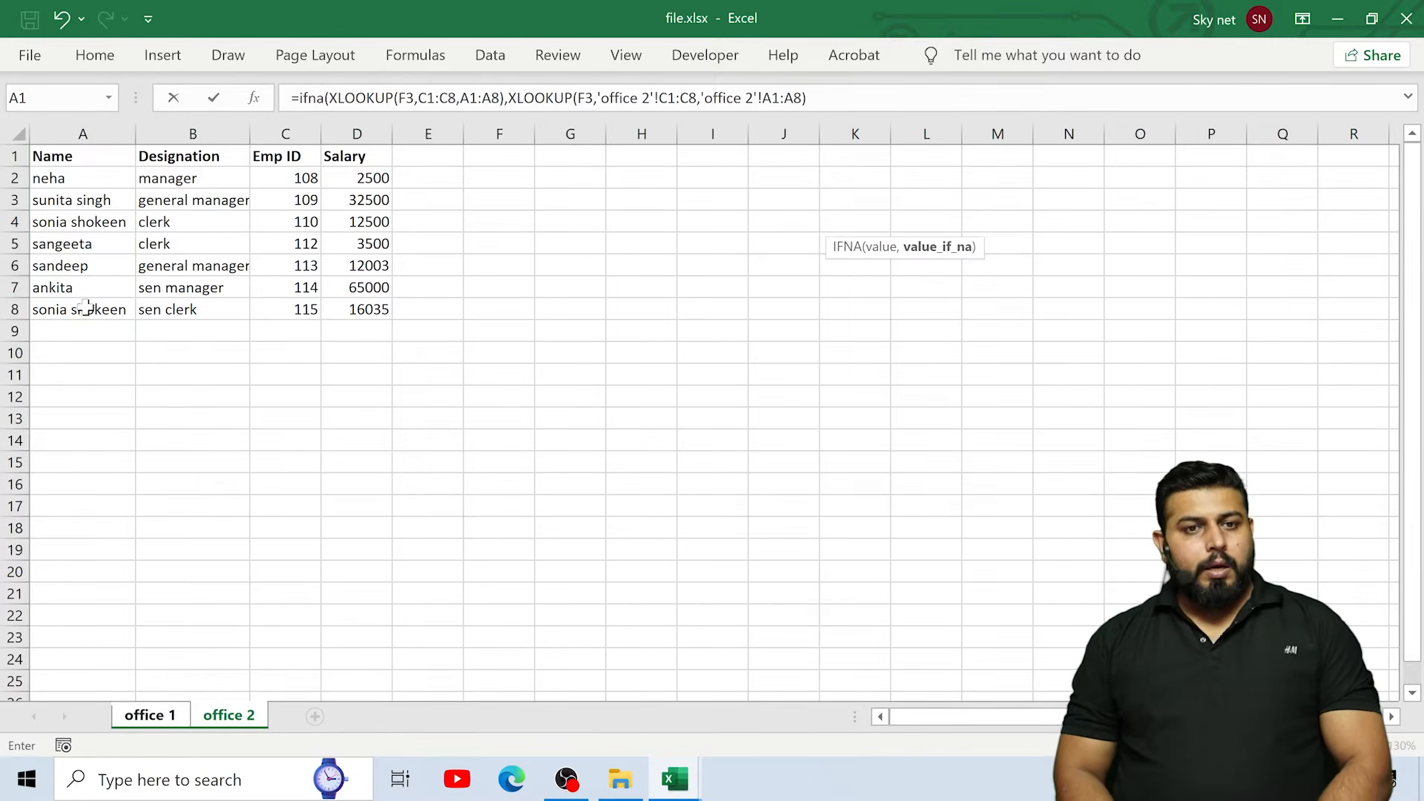
text())
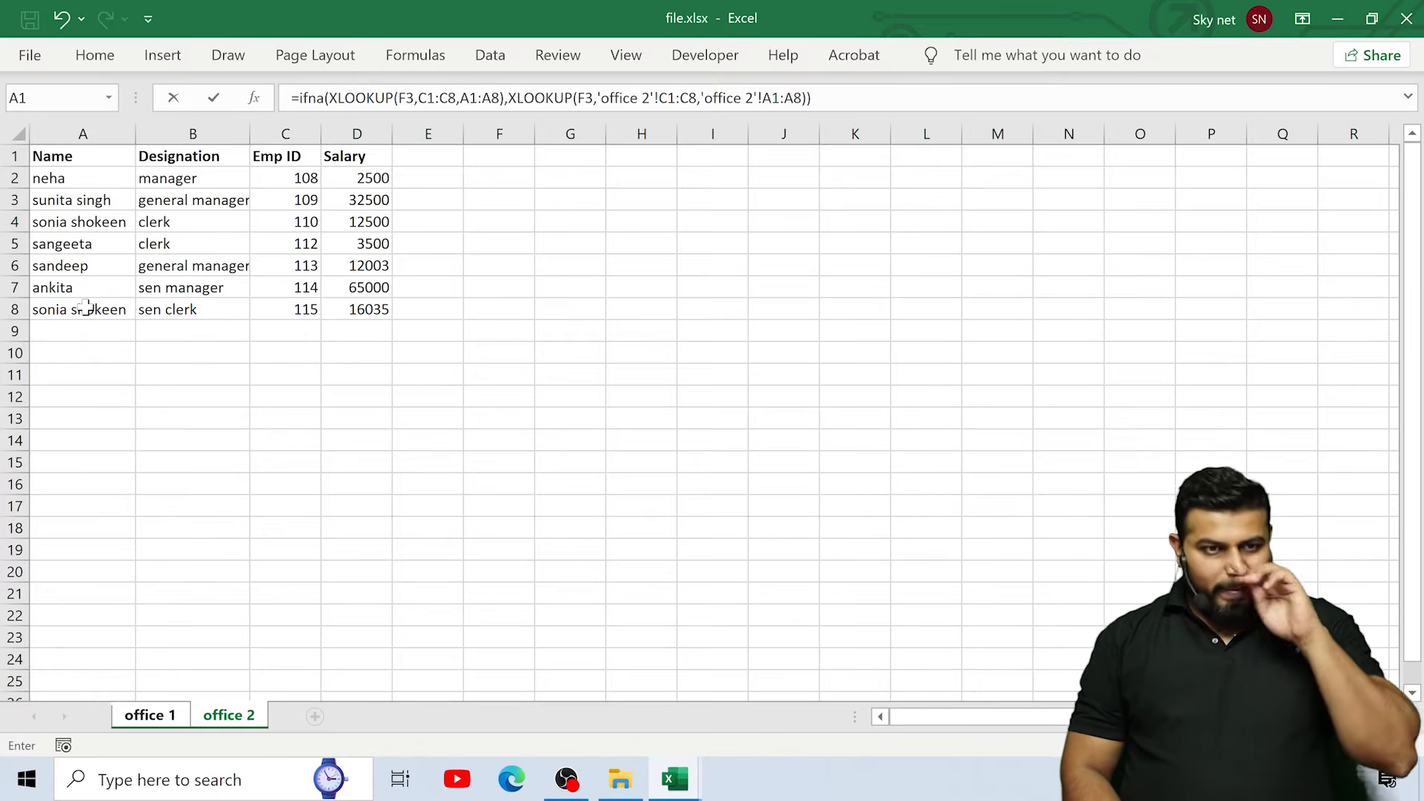
key(Return)
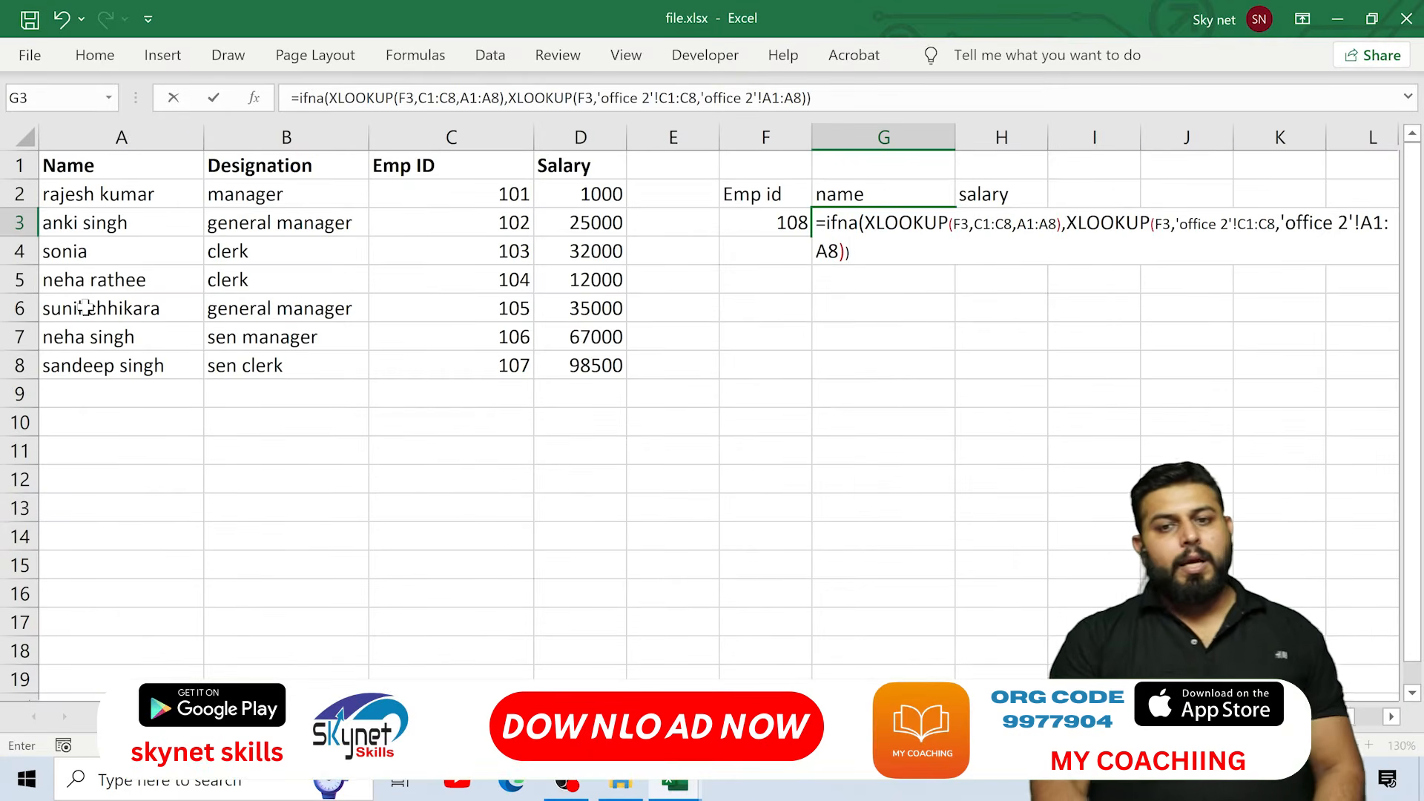
double_click(857, 225)
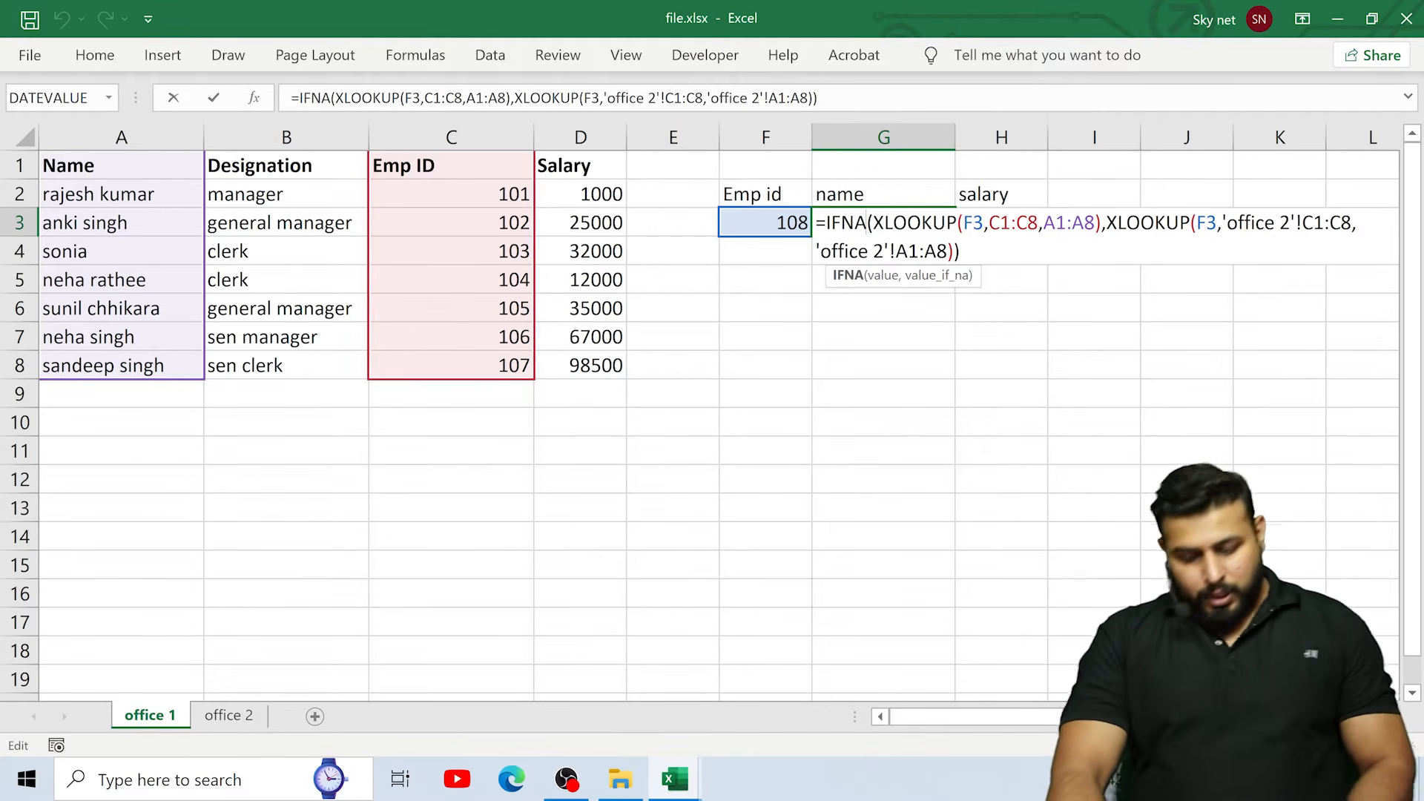
key(Home)
key(Return)
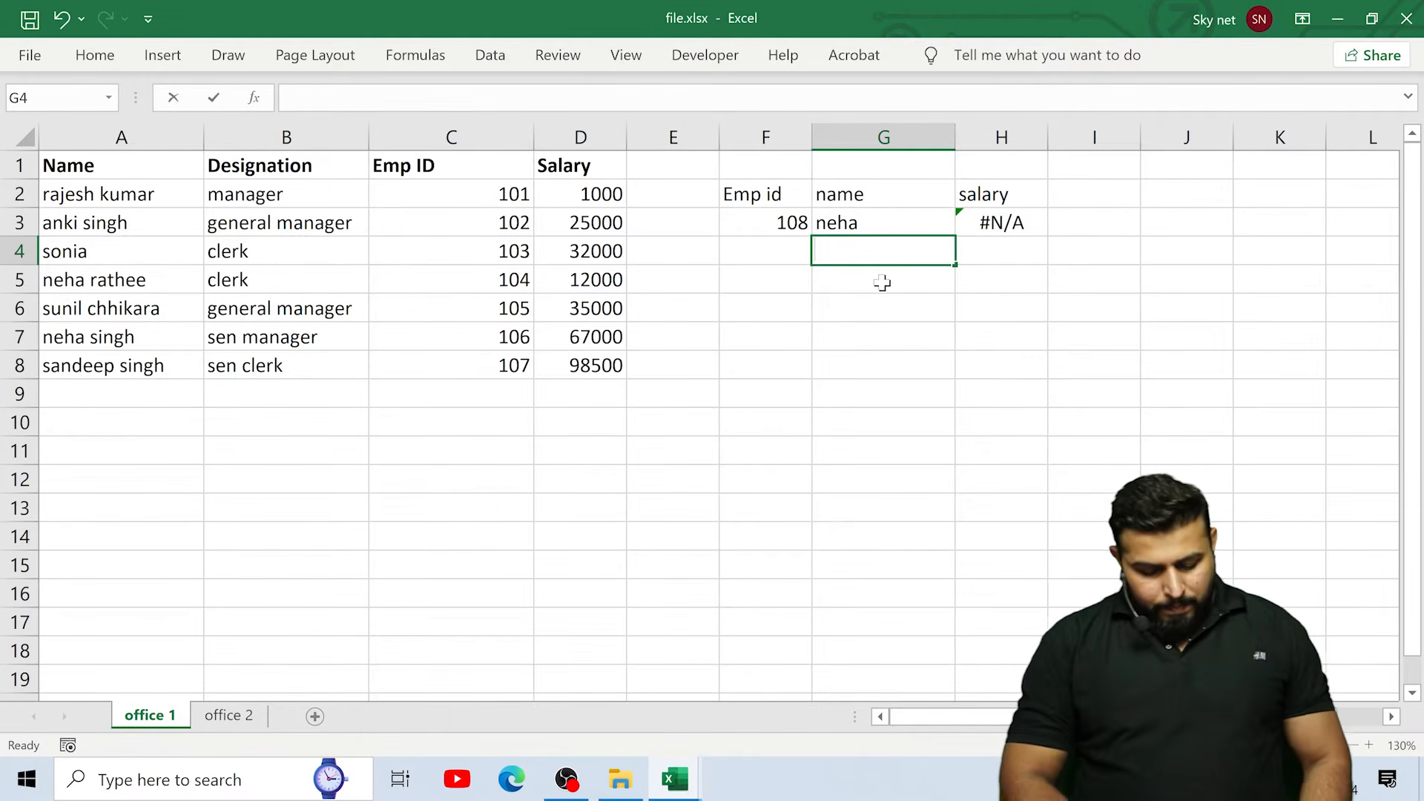
Step: Begin an XLOOKUP in G4 that looks up F3 in C1:C8 and returns the name from A1:A8
text(=xlo)
key(Tab)
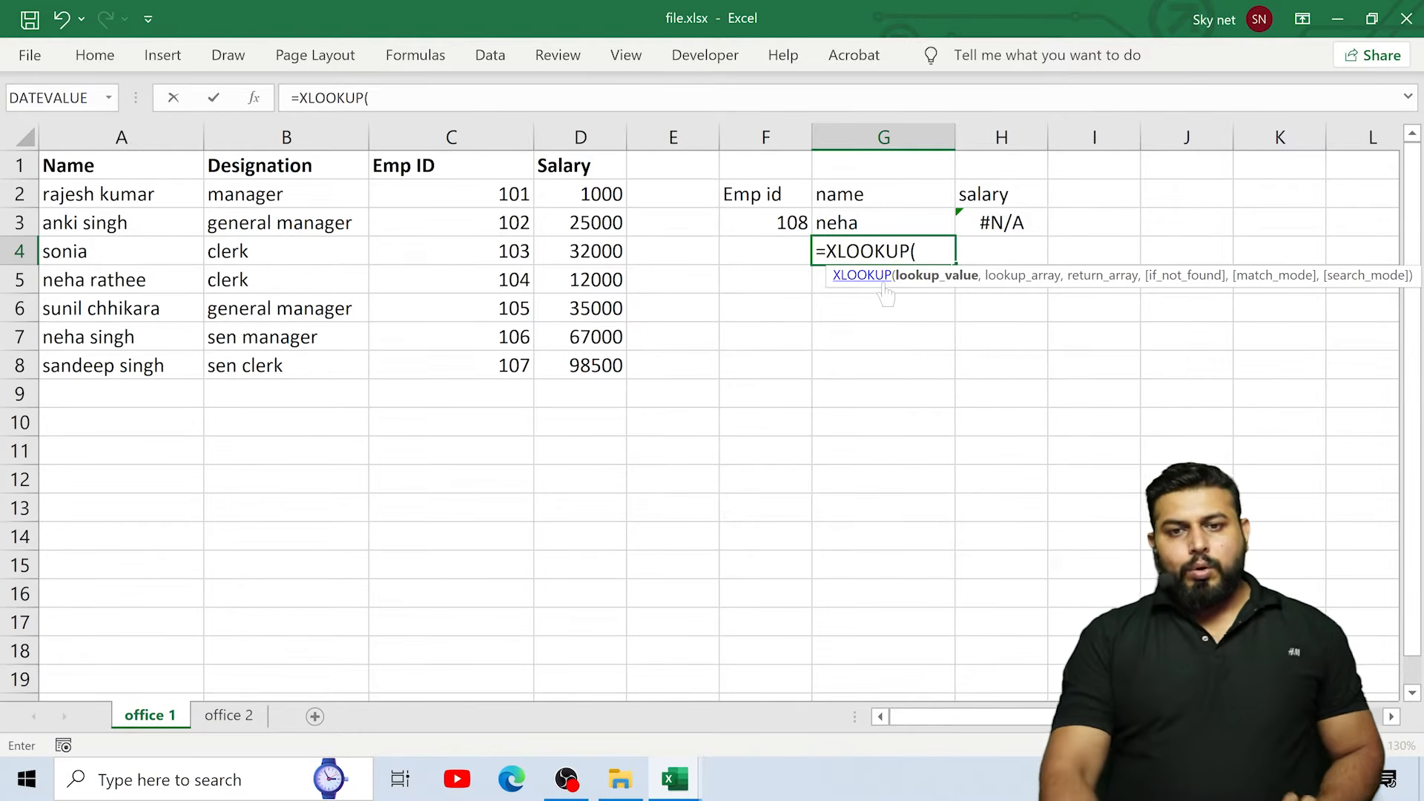
click(781, 220)
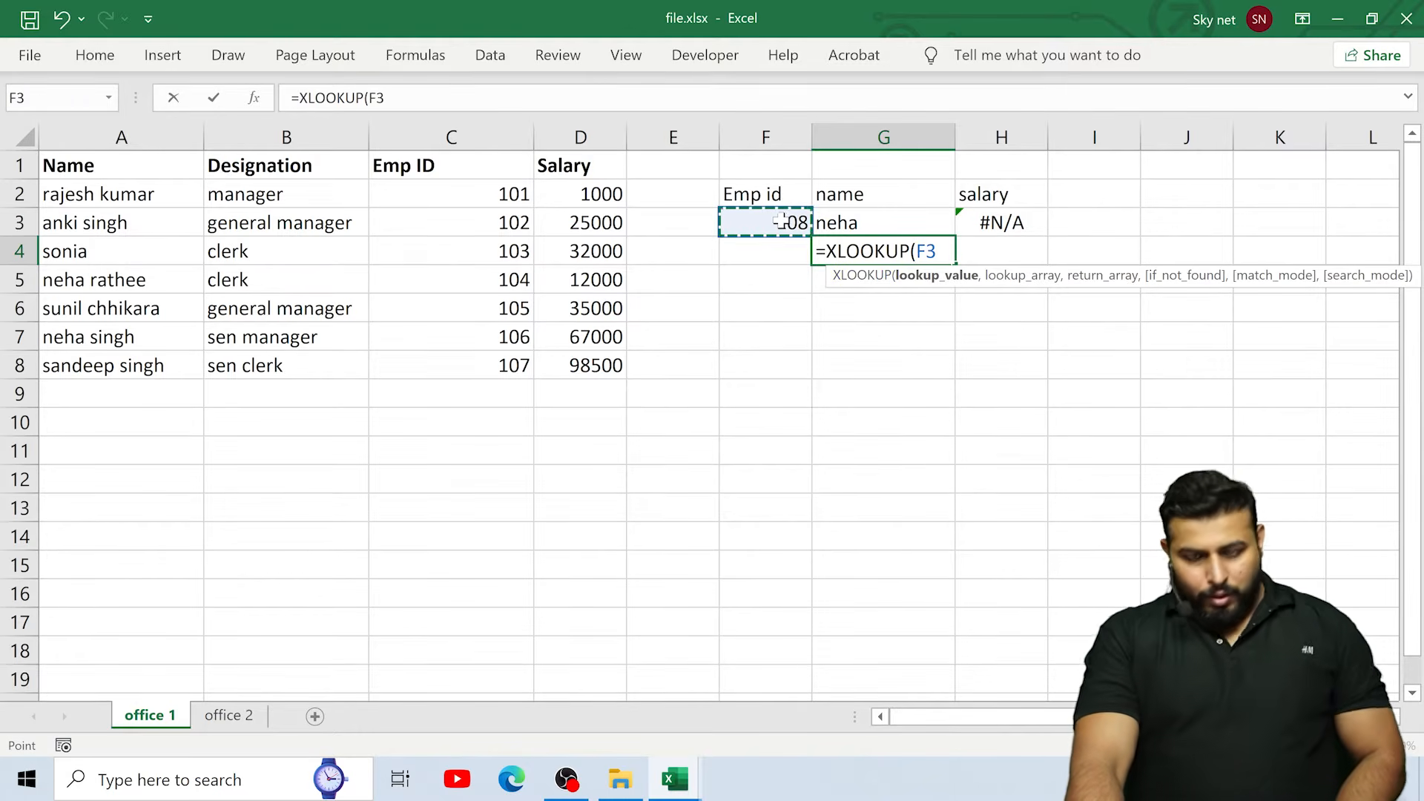
text(,)
drag(460, 164, 471, 377)
text(,)
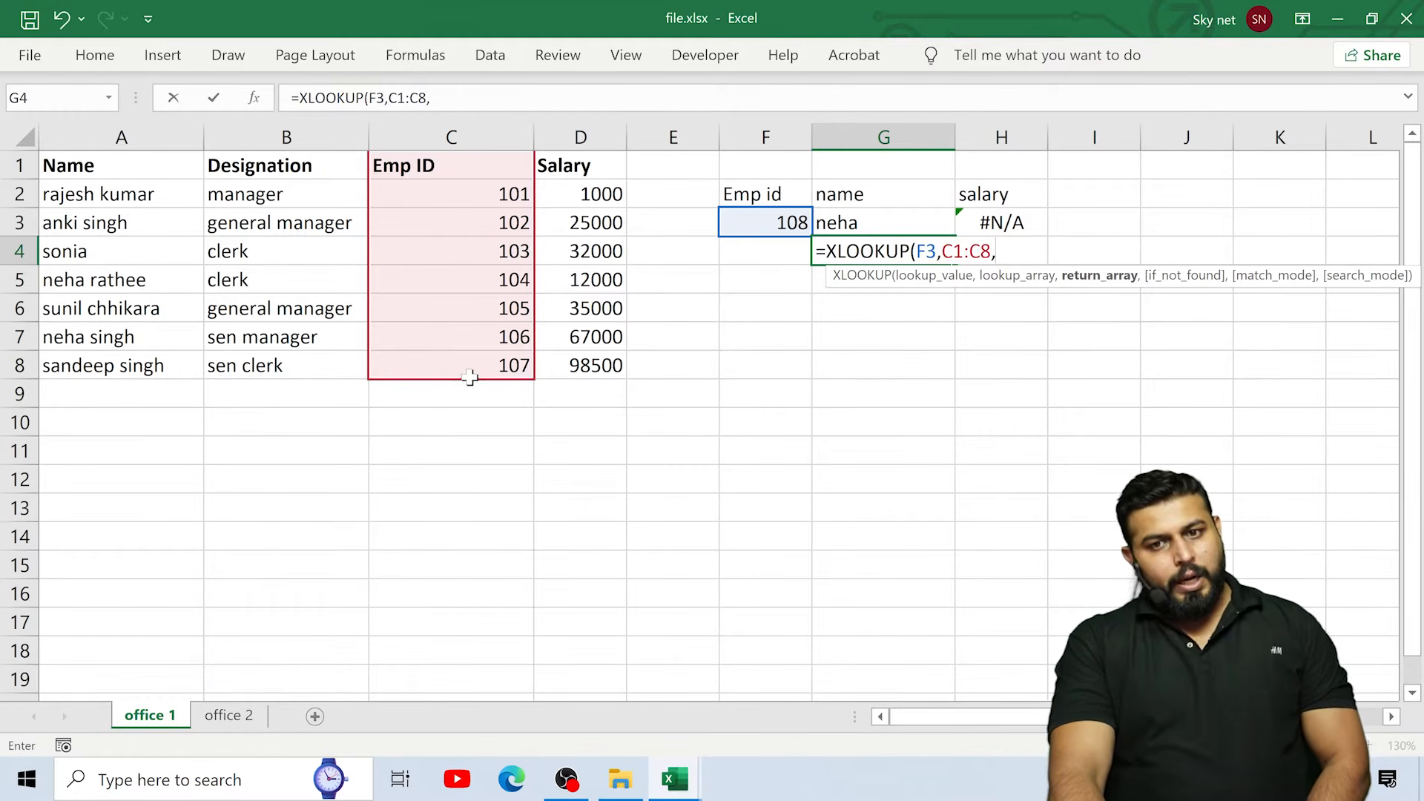
drag(101, 167, 109, 364)
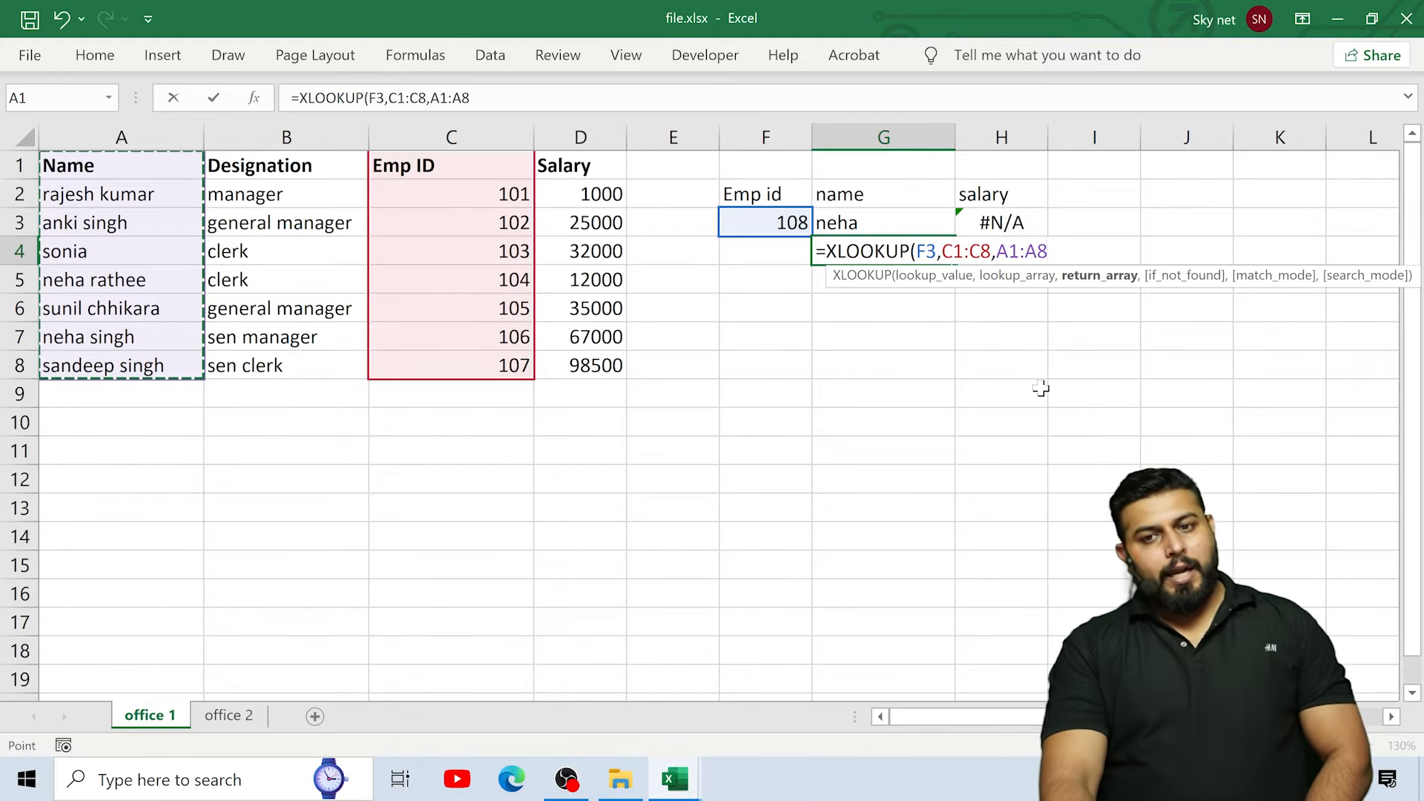
Step: Set the if_not_found argument of the G4 XLOOKUP to "not value" and complete the formula
text(,)
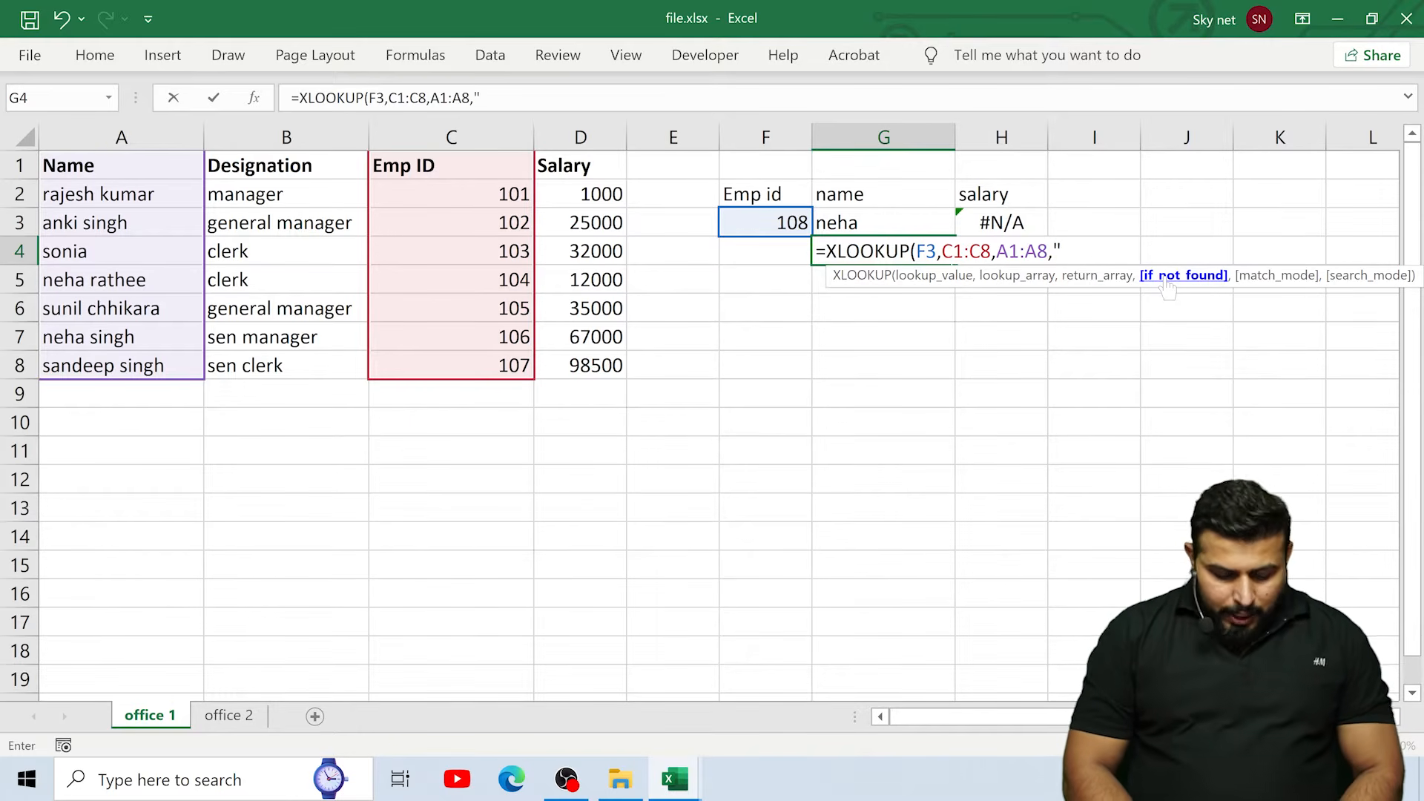
text(not find)
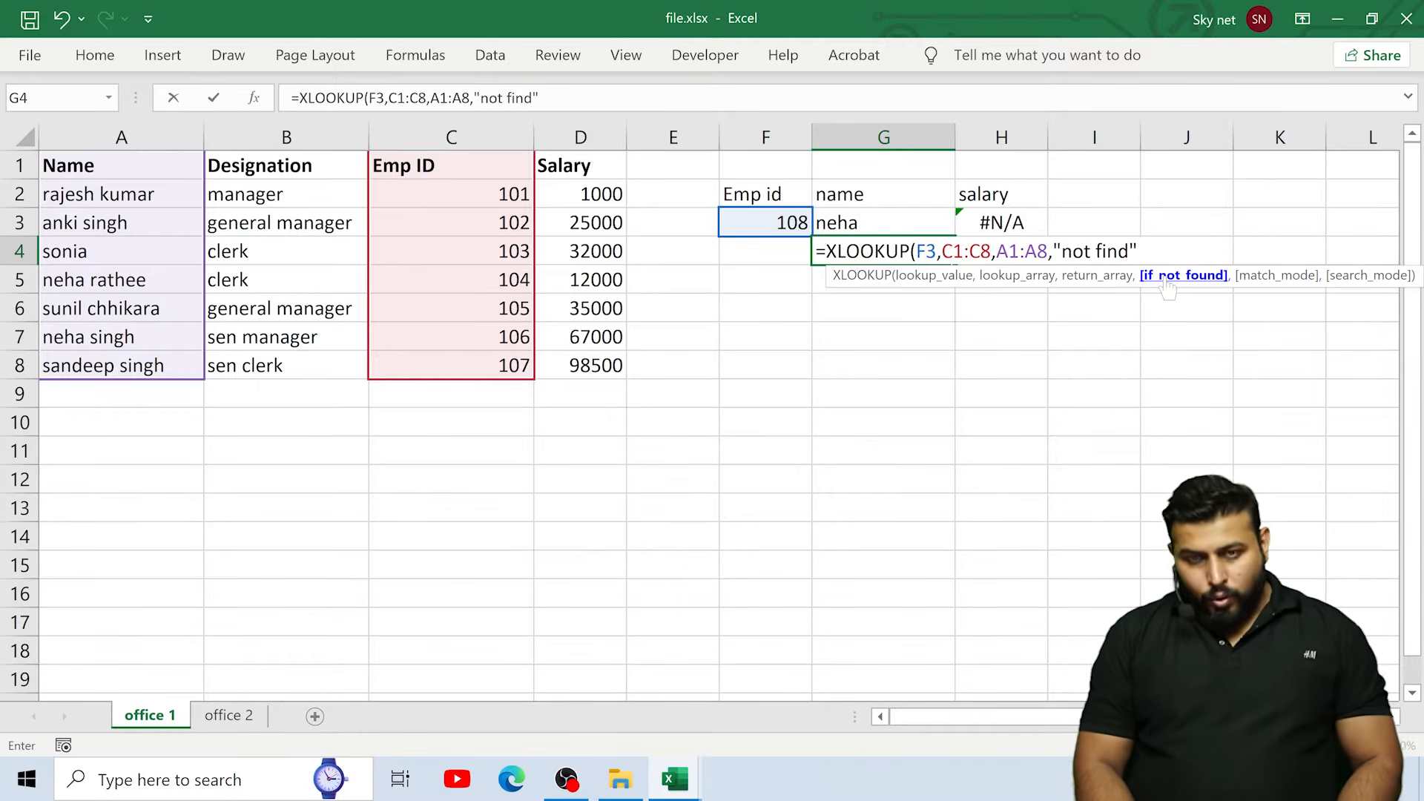
key(BackSpace)
key(BackSpace)
key(BackSpace)
key(BackSpace)
text(val)
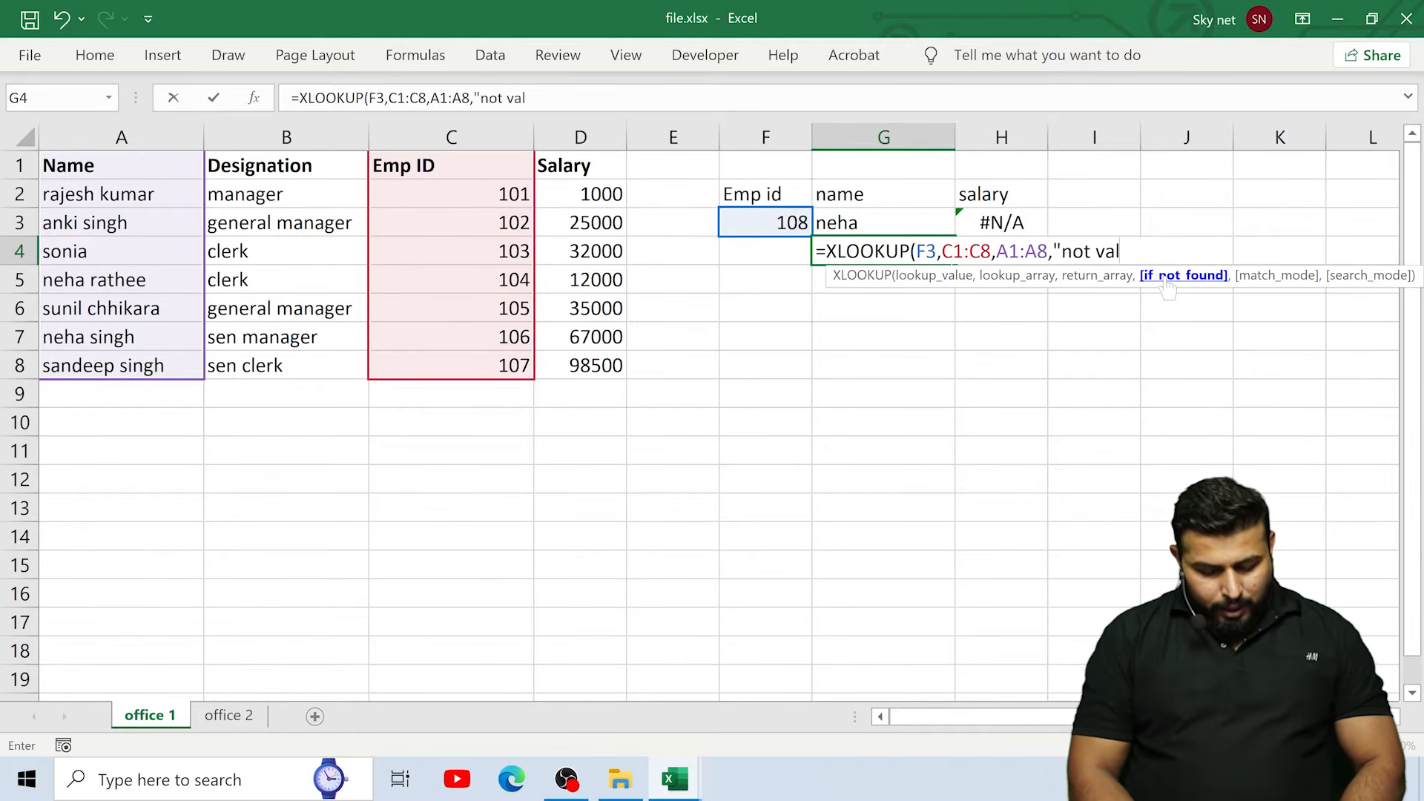
text(ue")
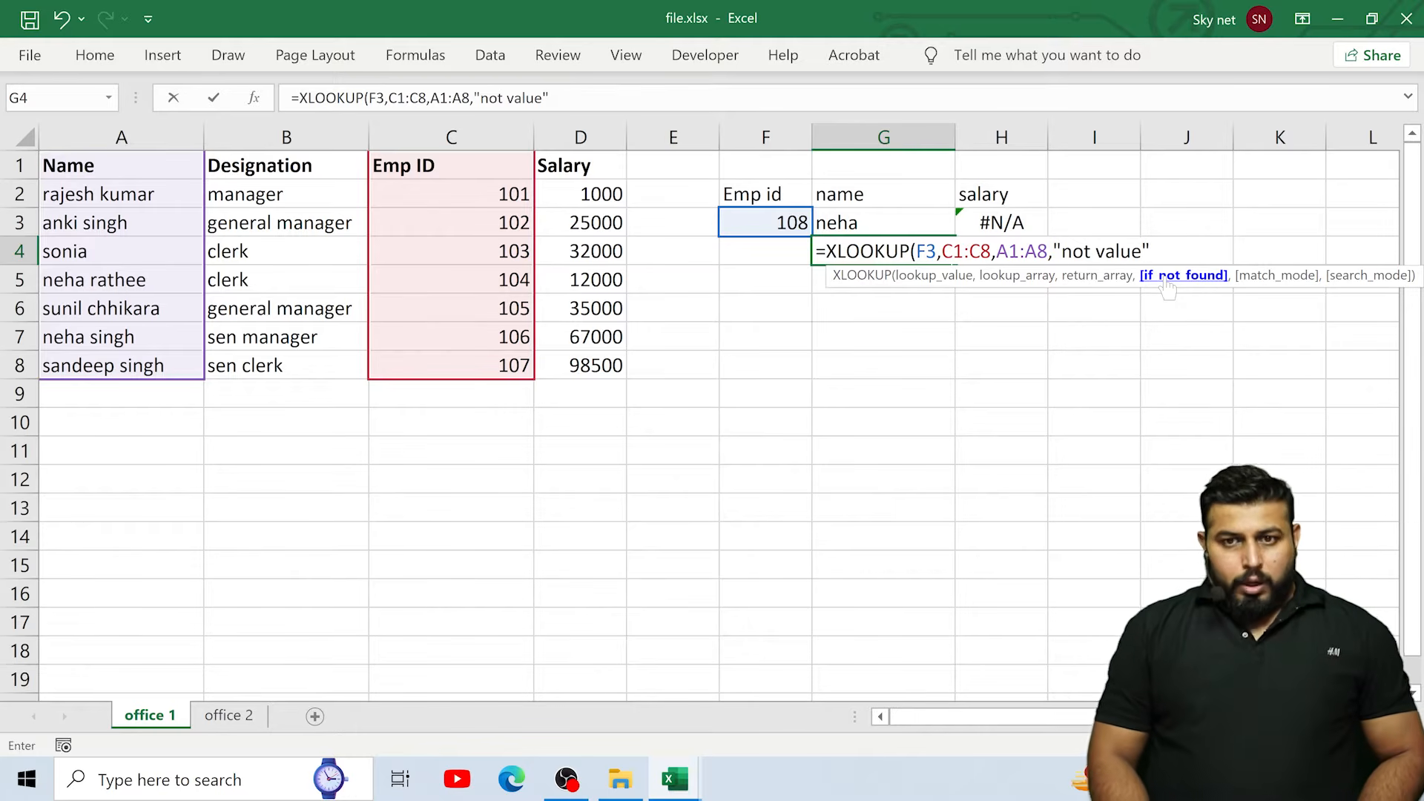
text())
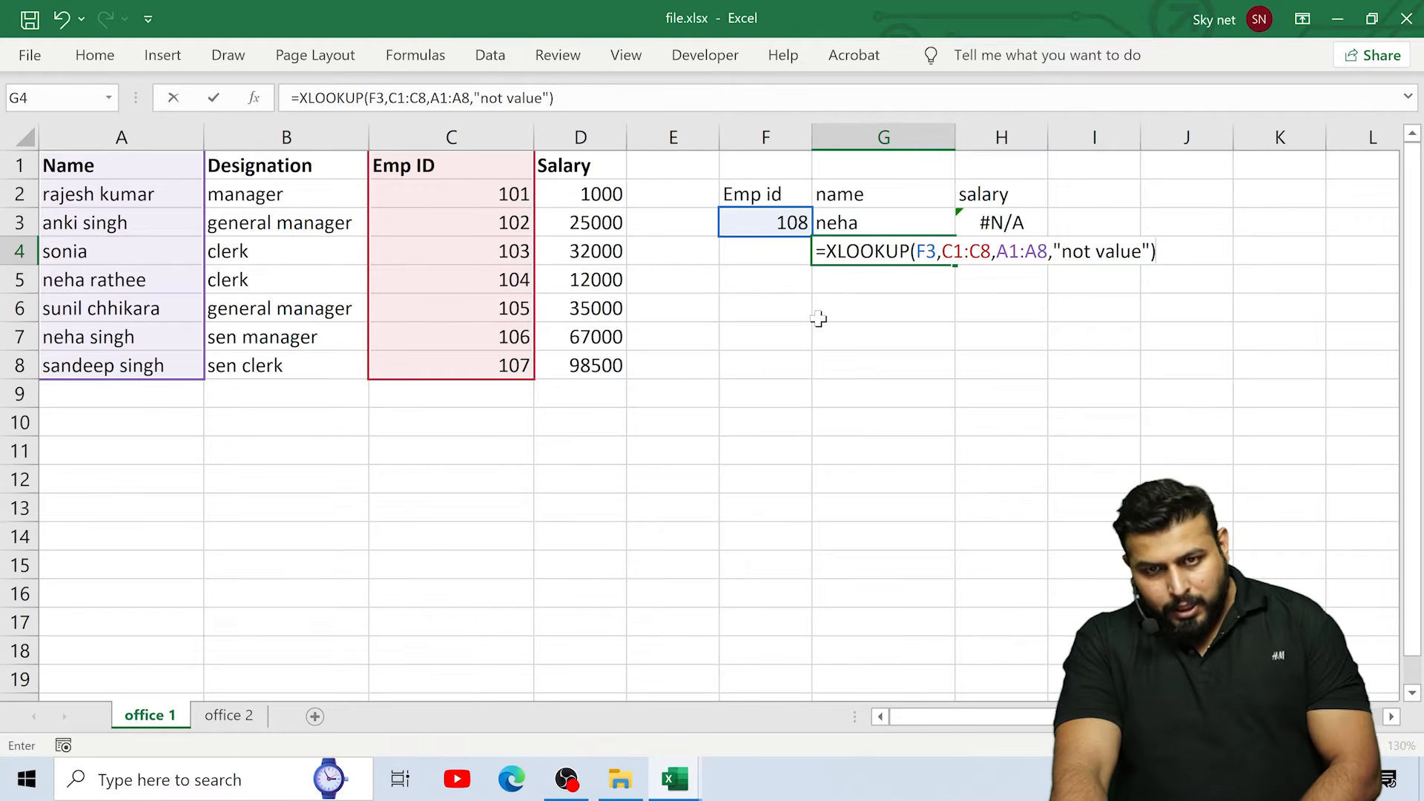
key(Return)
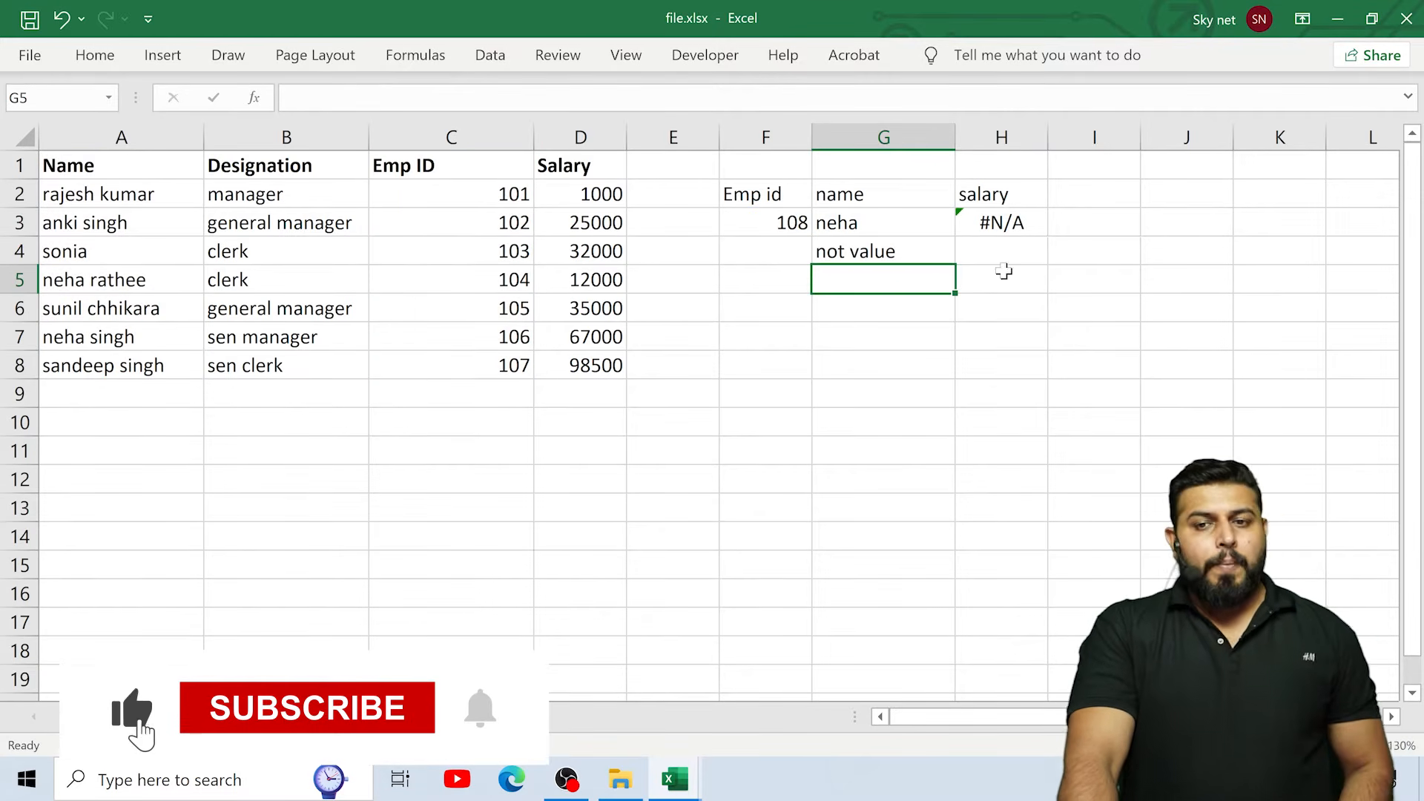
Step: Test the name lookups in G3 and G4 by setting the Emp id in F3 to 103 and after that to 109
click(835, 253)
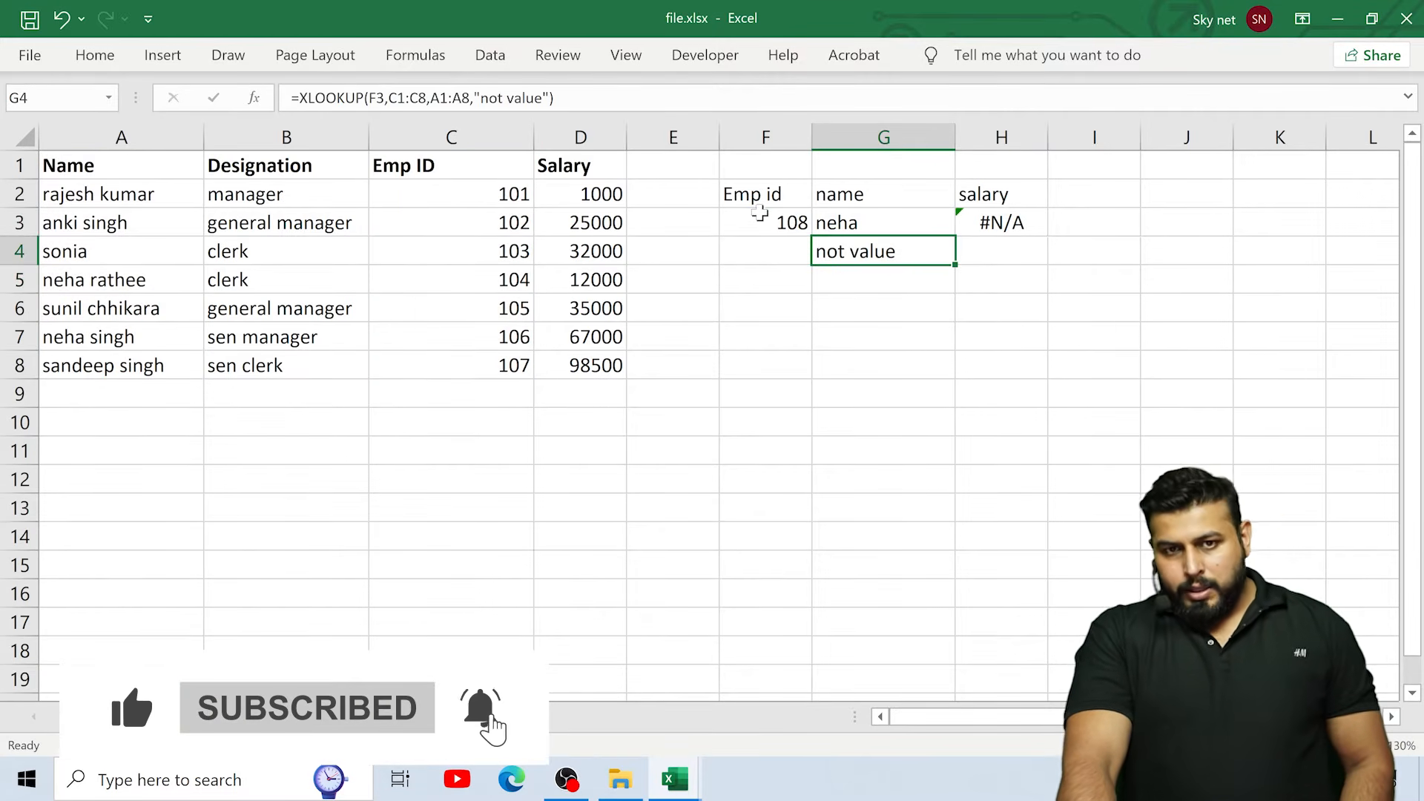
click(759, 214)
text(103)
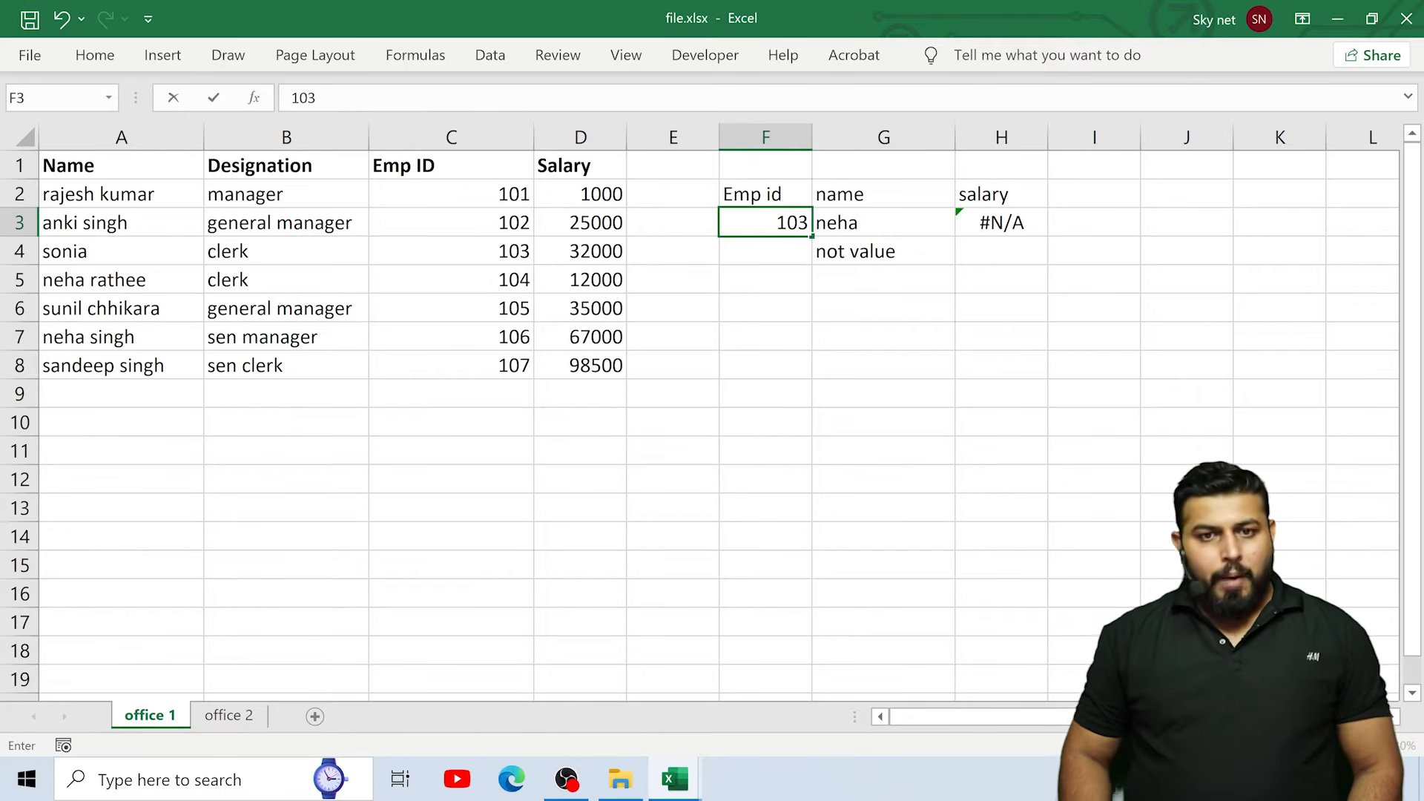
key(Return)
key(Return)
key(Up)
key(Up)
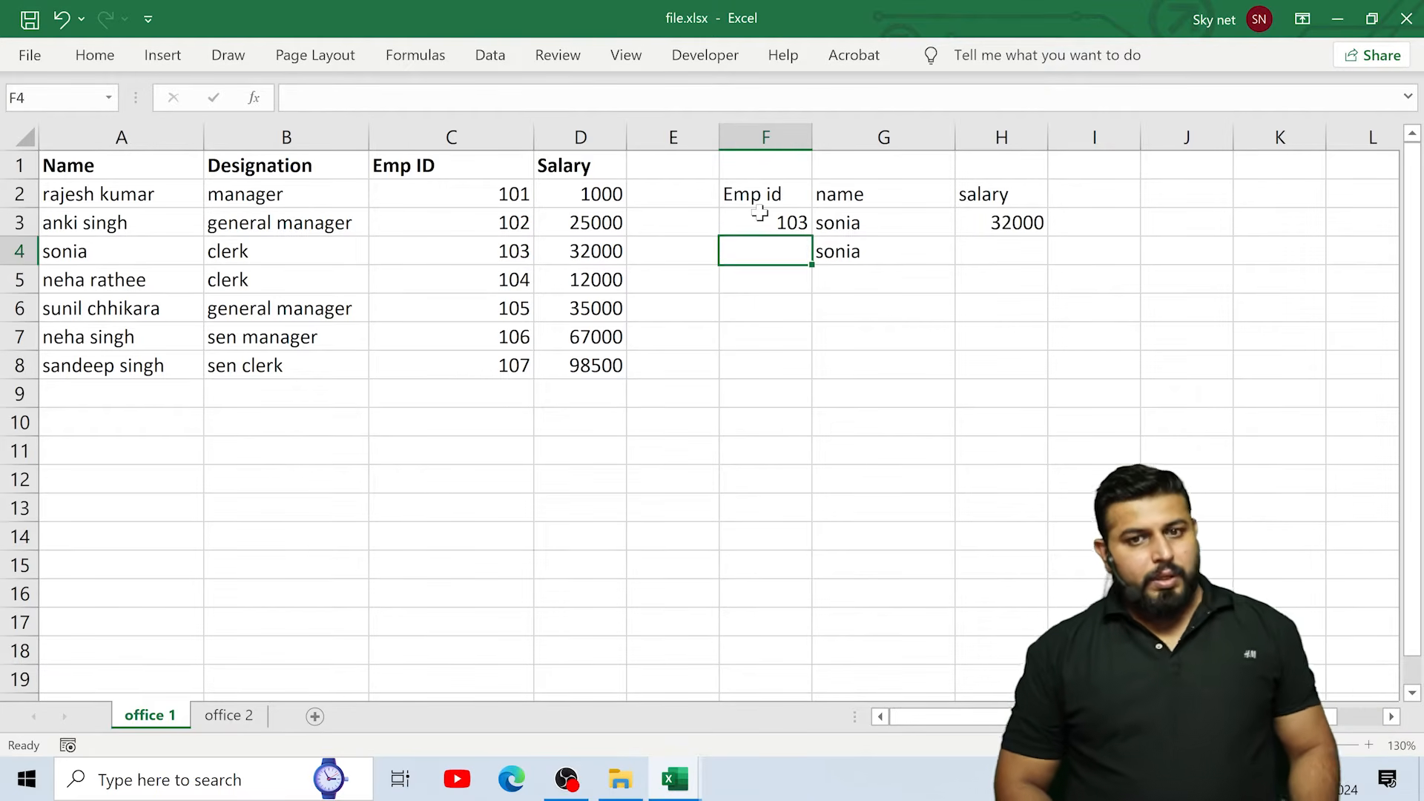
text(109)
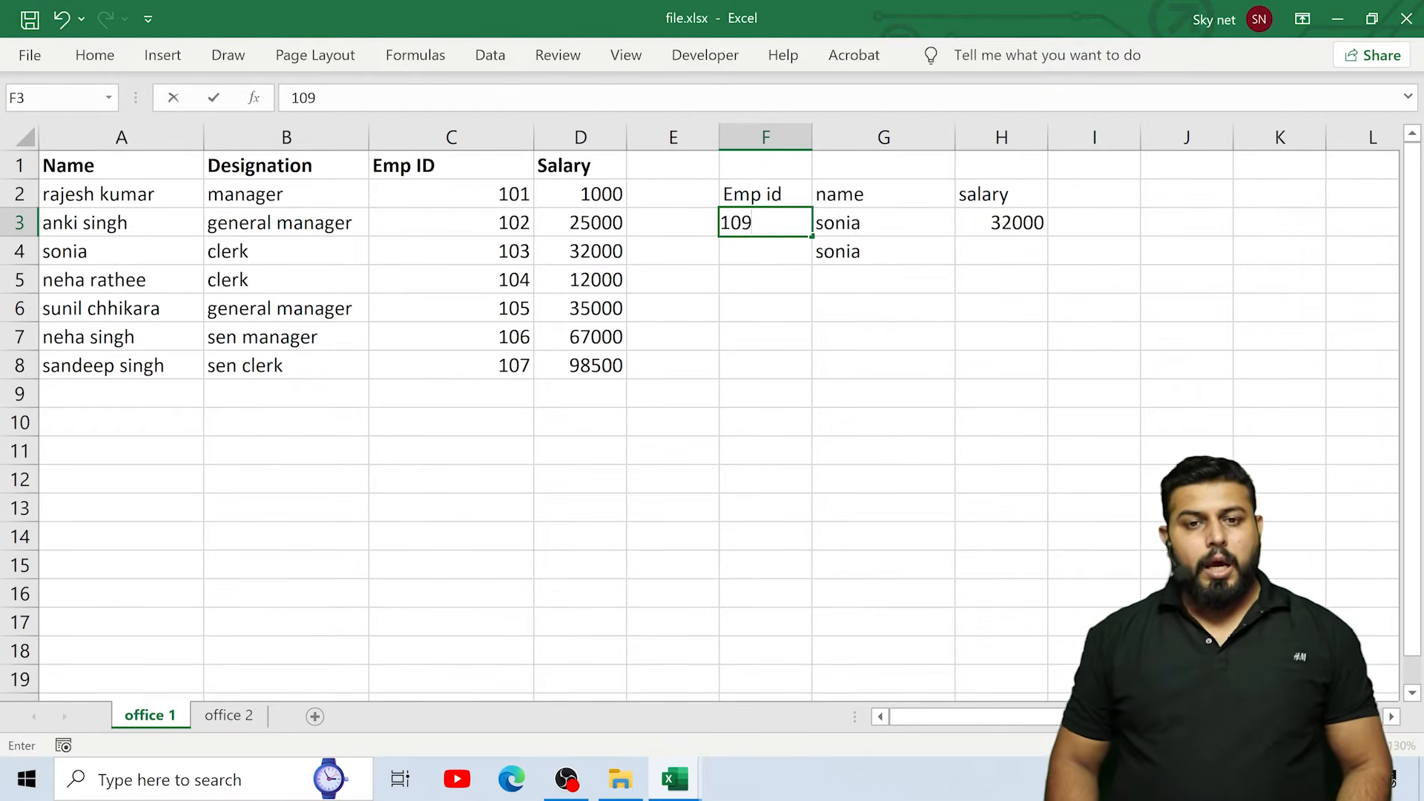
key(Return)
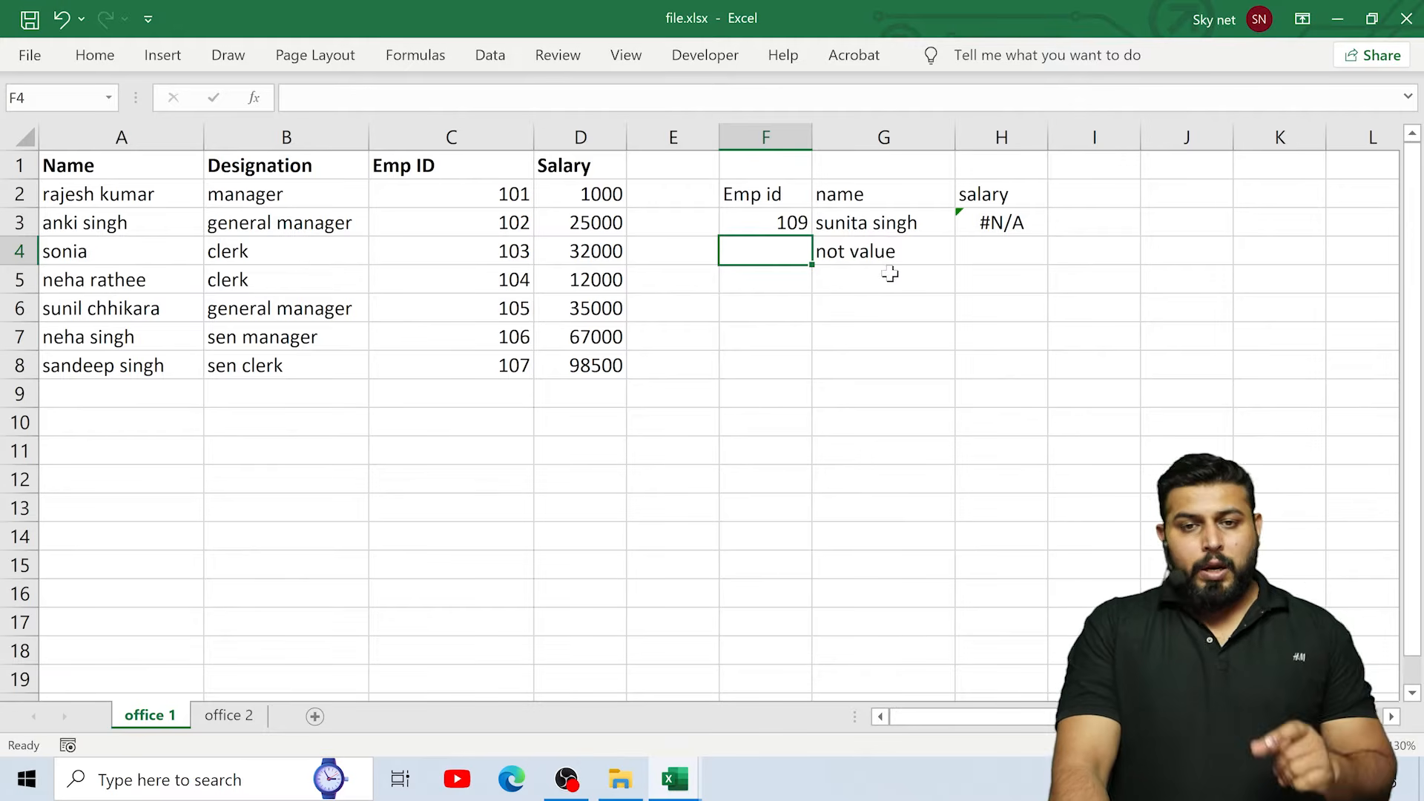
Step: Replace the "not value" argument of the G4 formula with a nested XLOOKUP that uses F3 as its lookup value
double_click(860, 252)
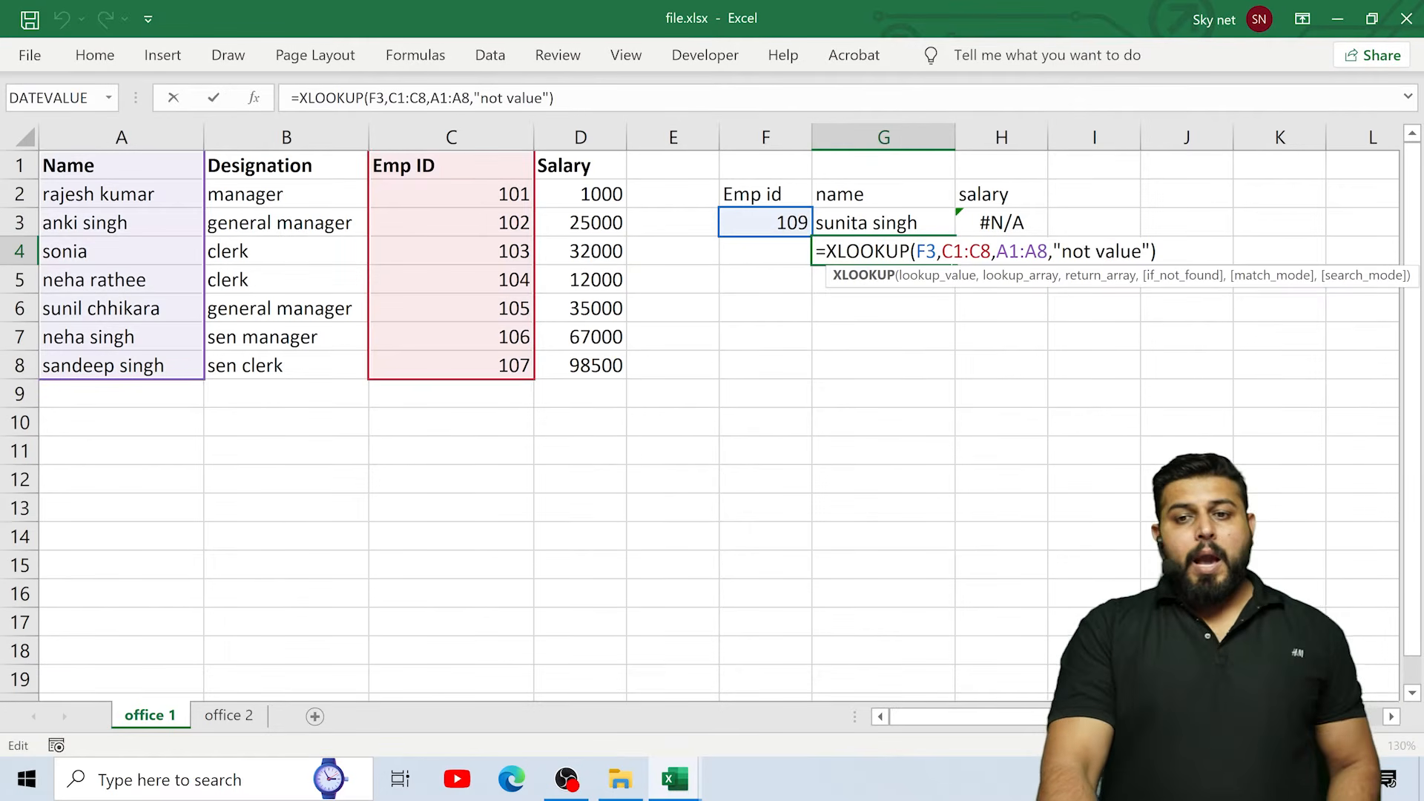
drag(1152, 251, 1051, 251)
key(Delete)
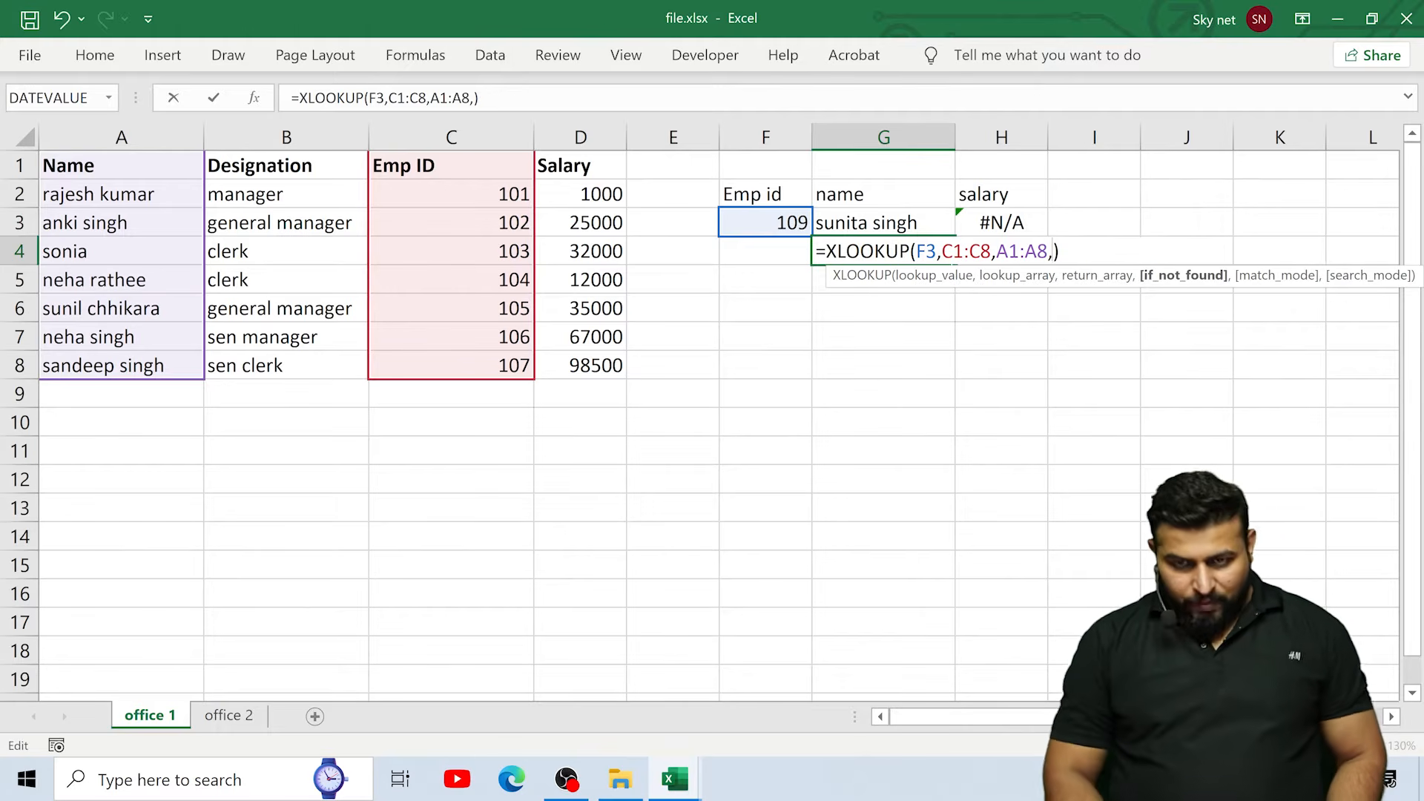
text(xl)
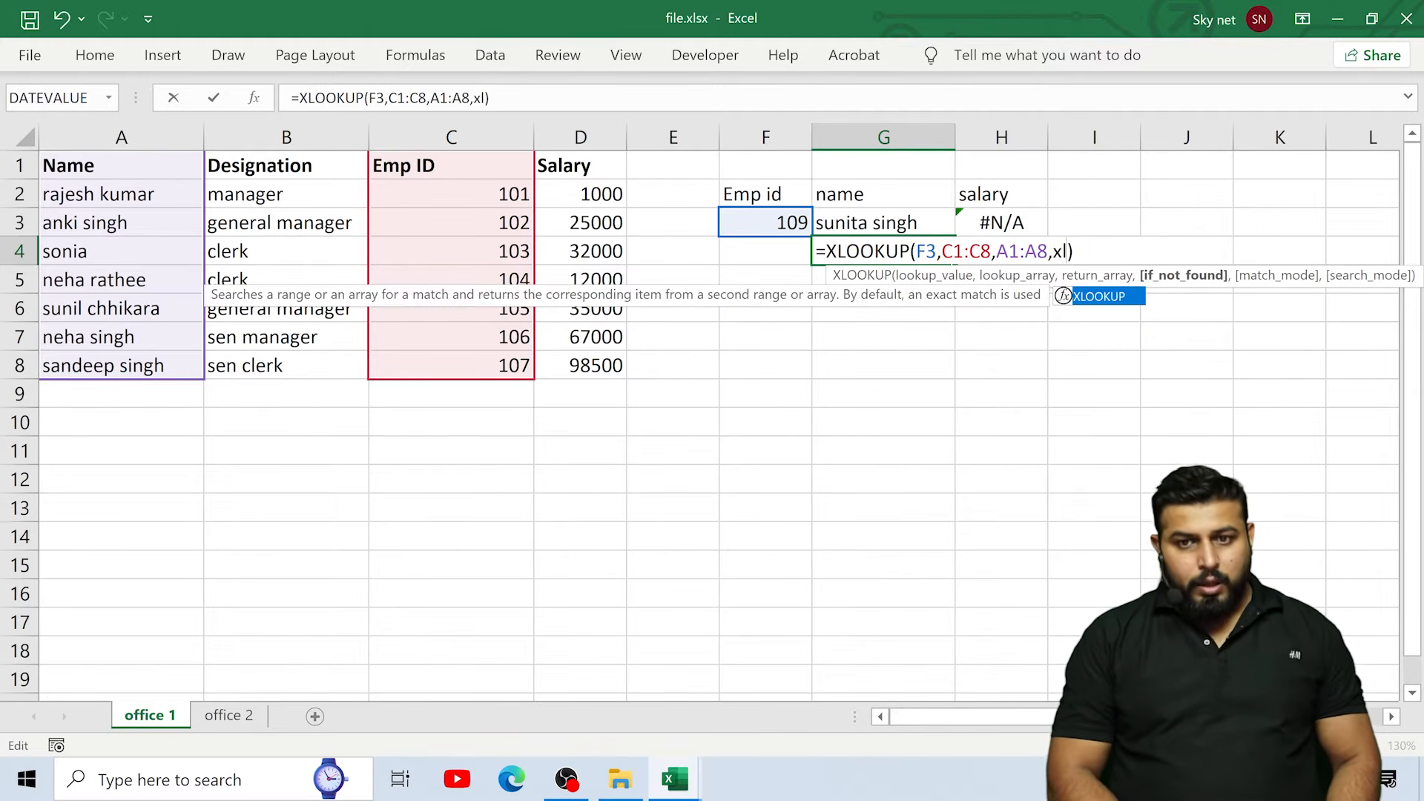
key(Tab)
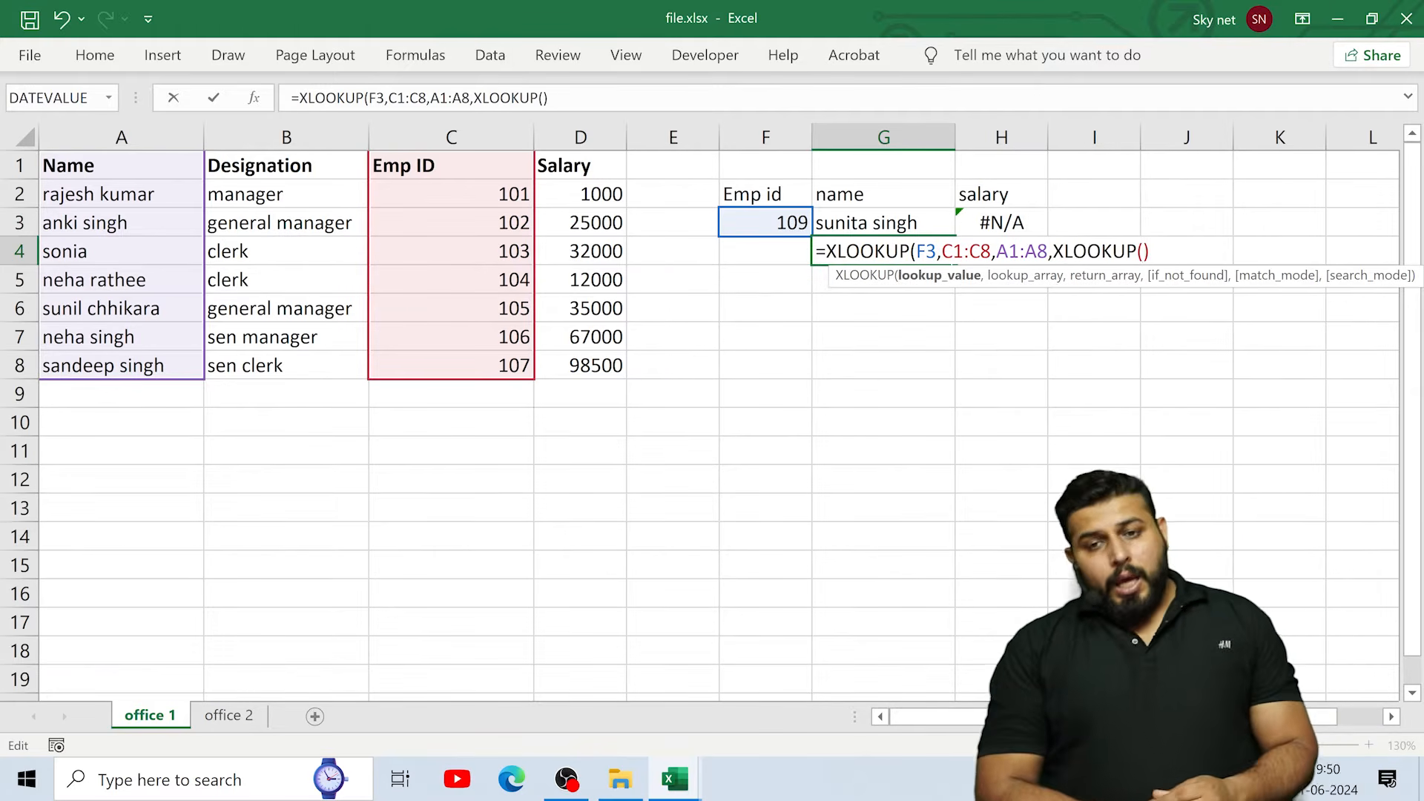
click(775, 227)
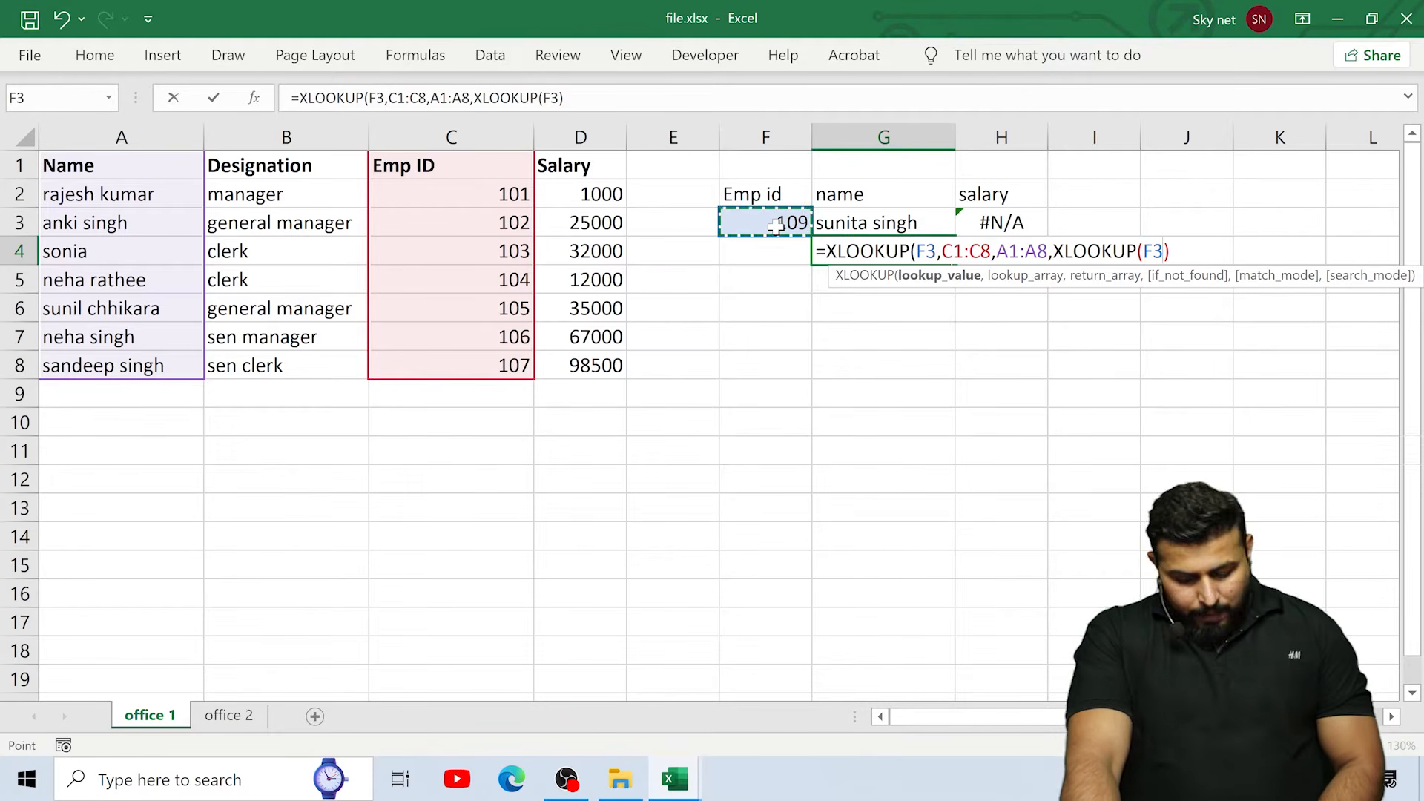
text(,)
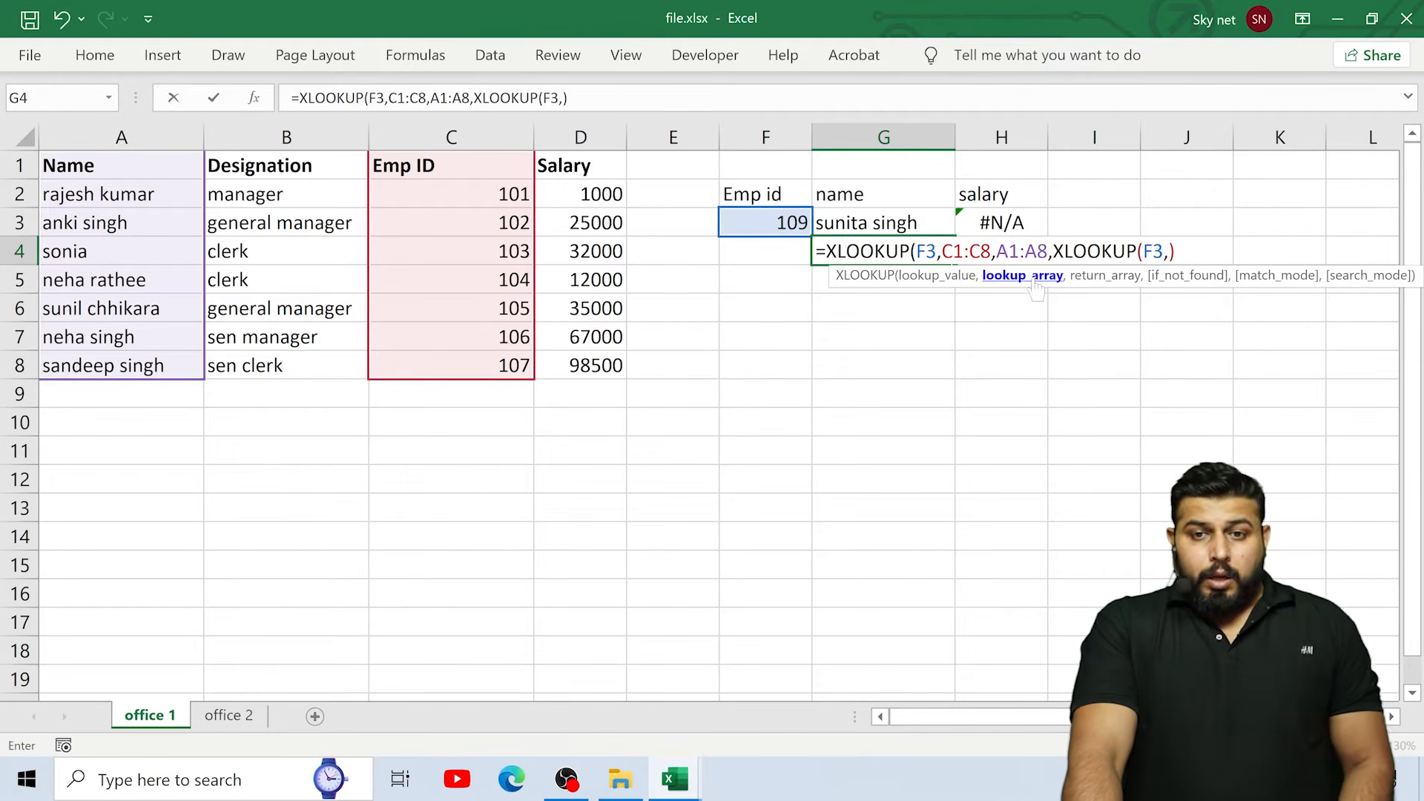
Step: Complete the nested XLOOKUP in G4 with lookup array 'office 2'!C1:C8 and return array 'office 2'!A1:A8
click(240, 717)
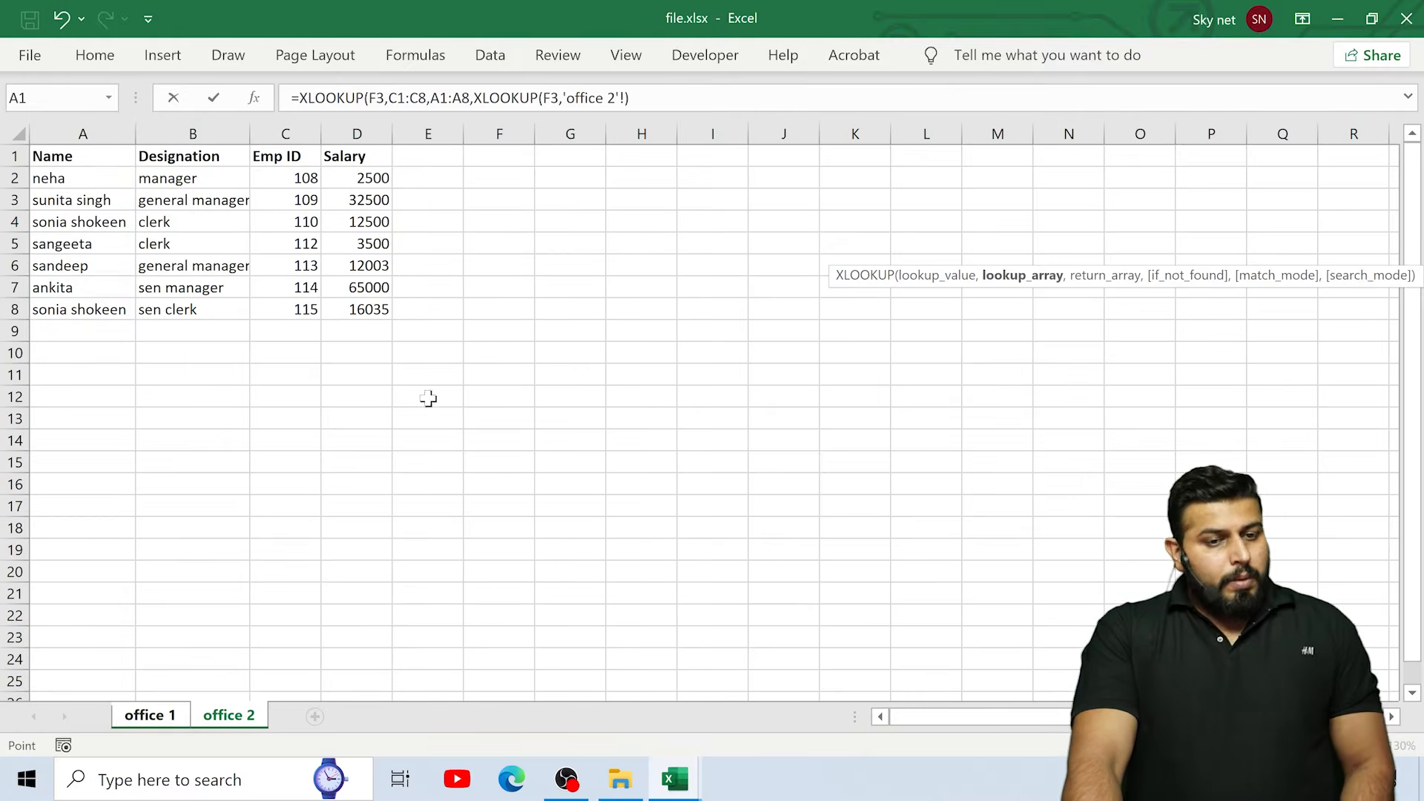
click(289, 162)
drag(289, 162, 291, 307)
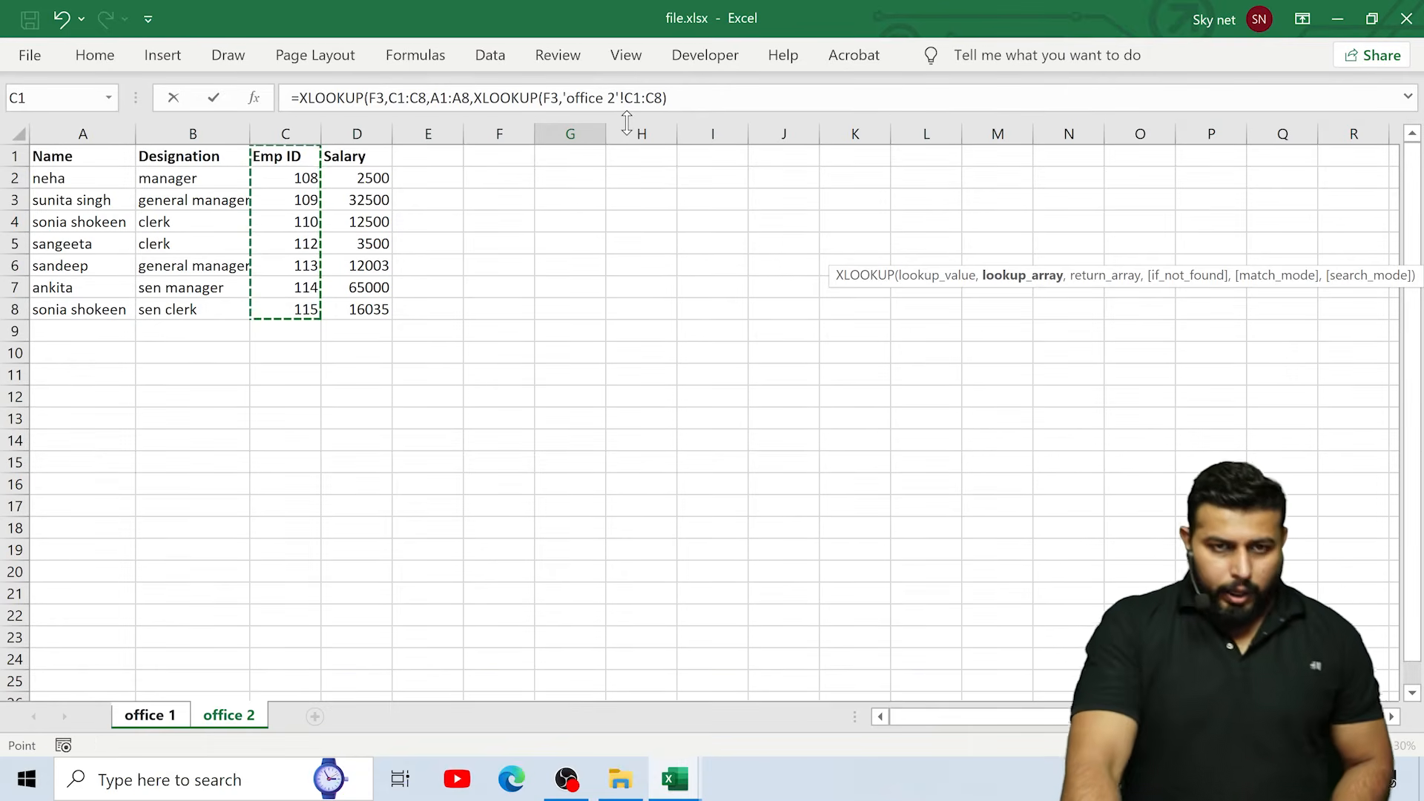
text(,)
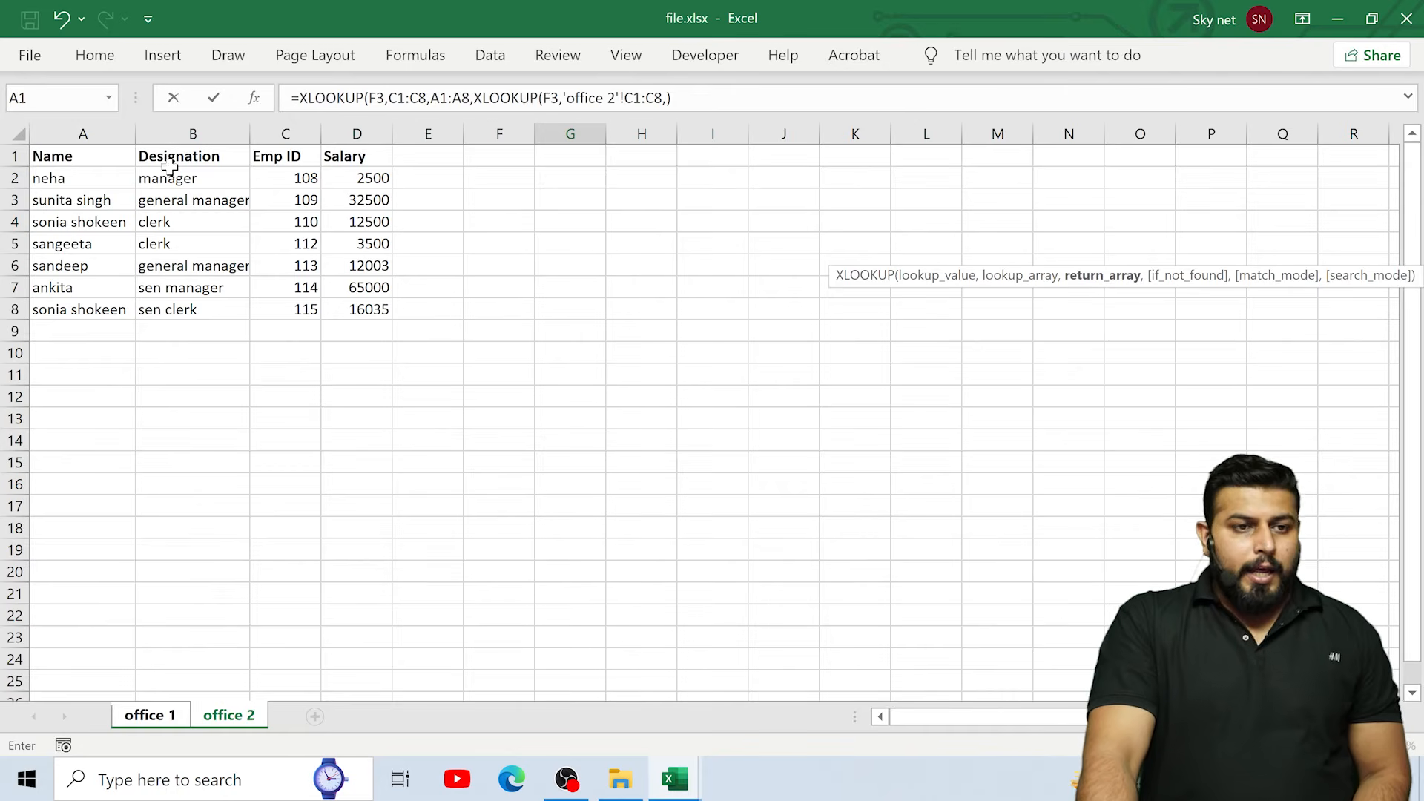
drag(94, 157, 98, 305)
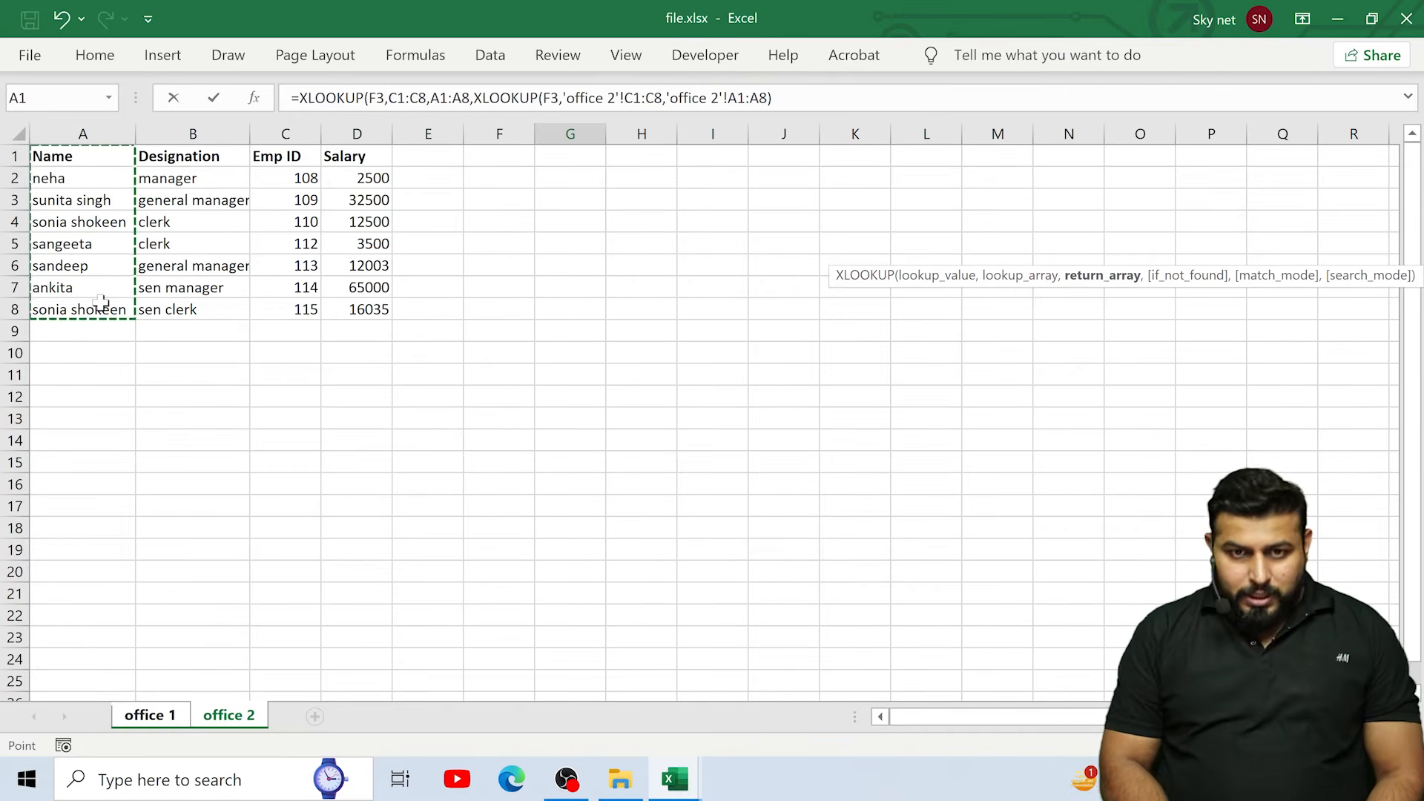
text())
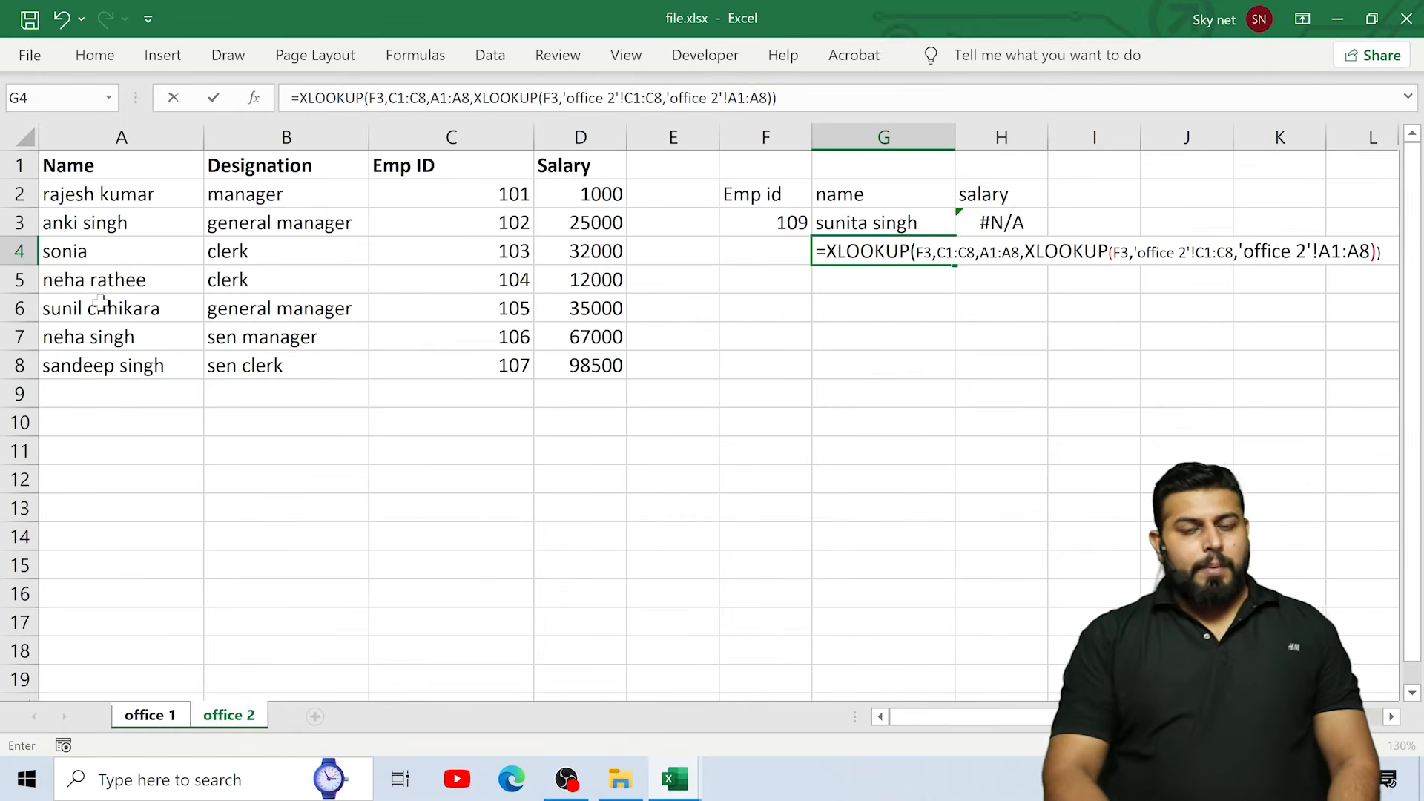
key(Return)
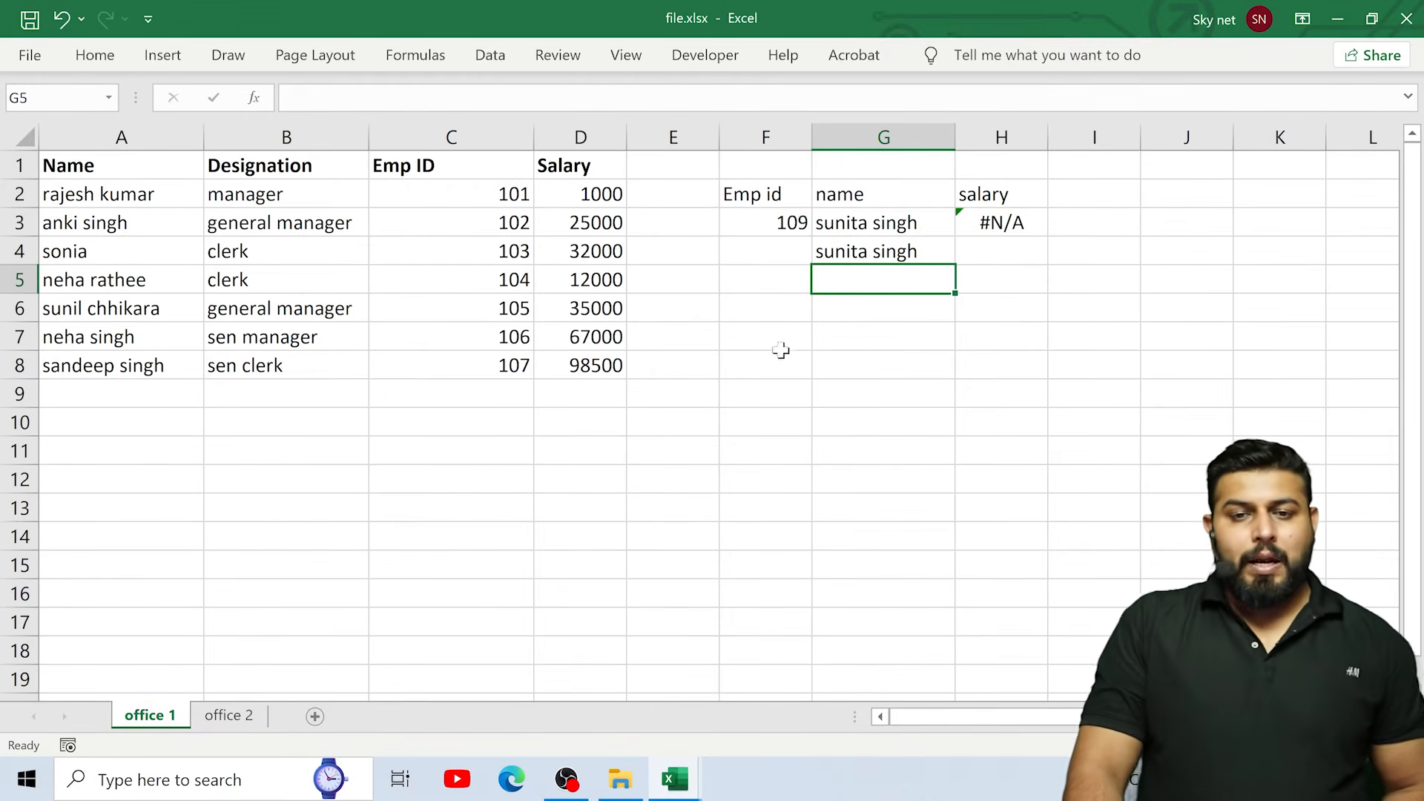
Step: Test the nested lookup by entering Emp id 103 in F3, followed by 113
click(845, 256)
click(786, 223)
text(103)
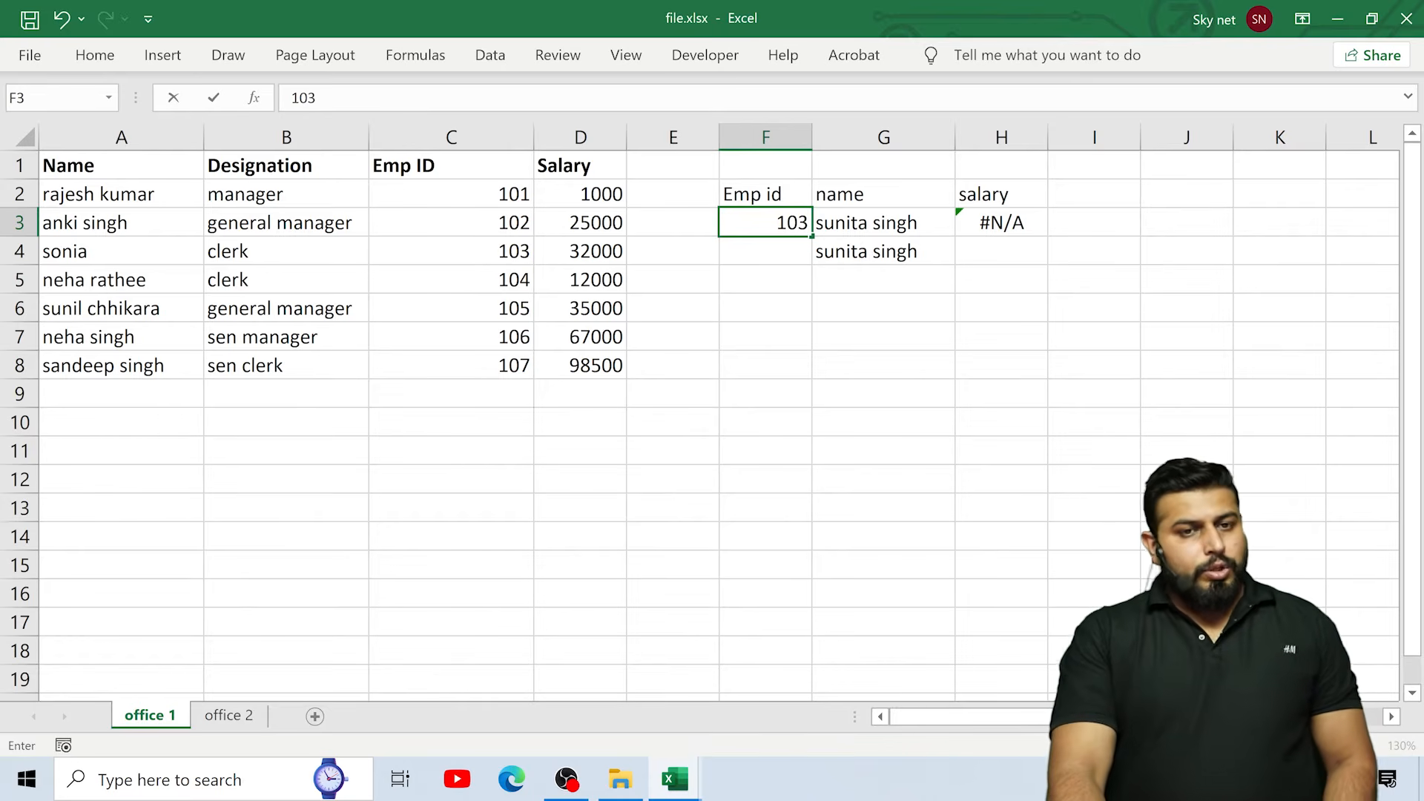
key(Return)
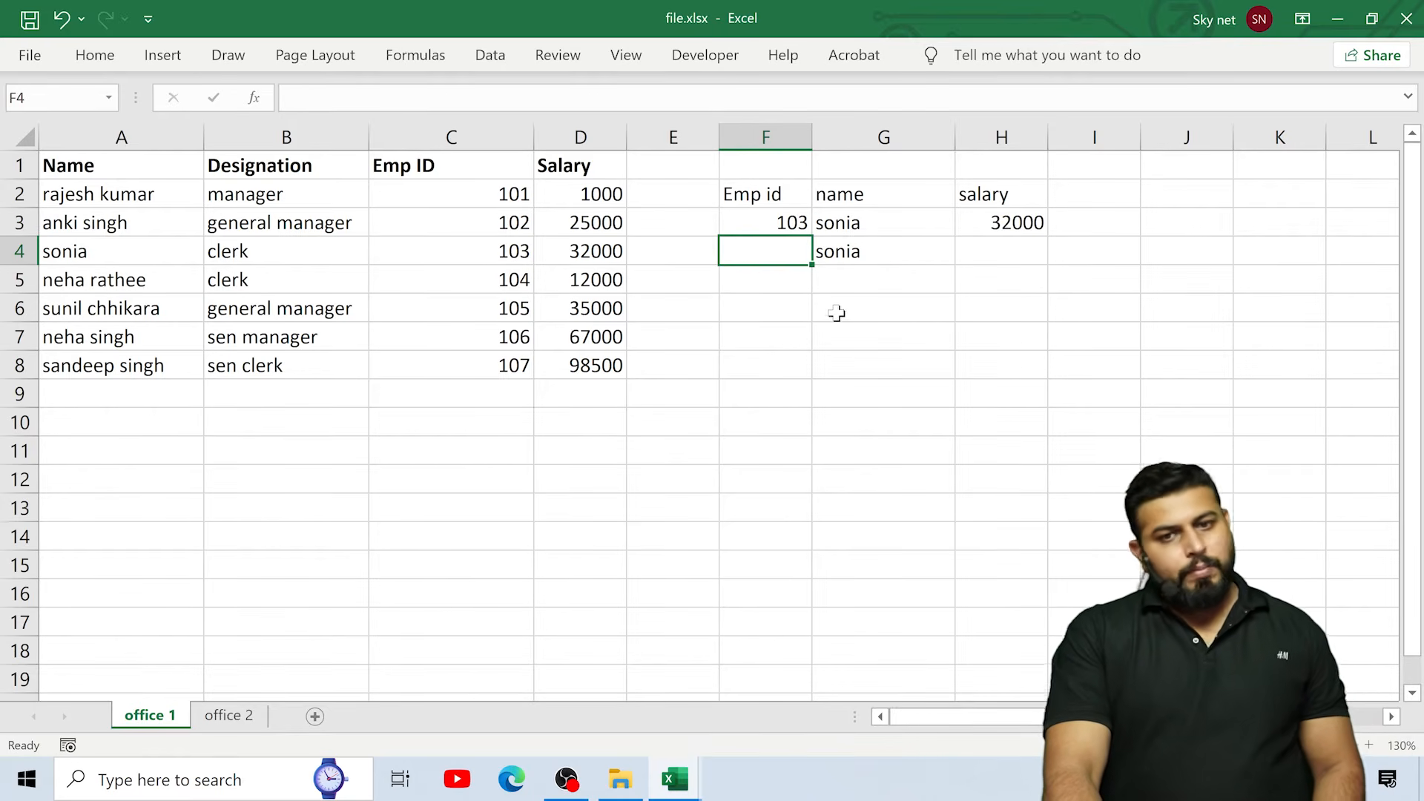
click(792, 223)
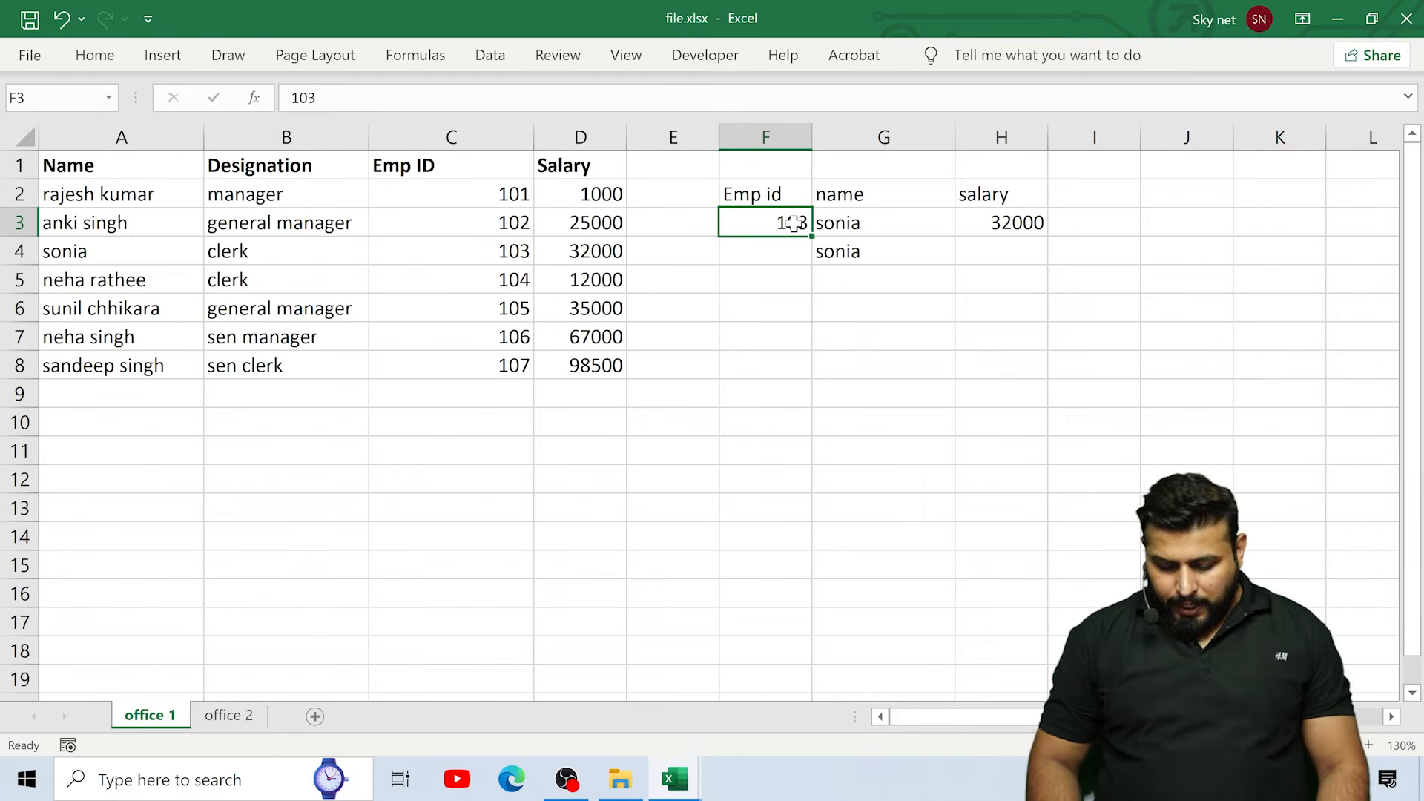
text(10)
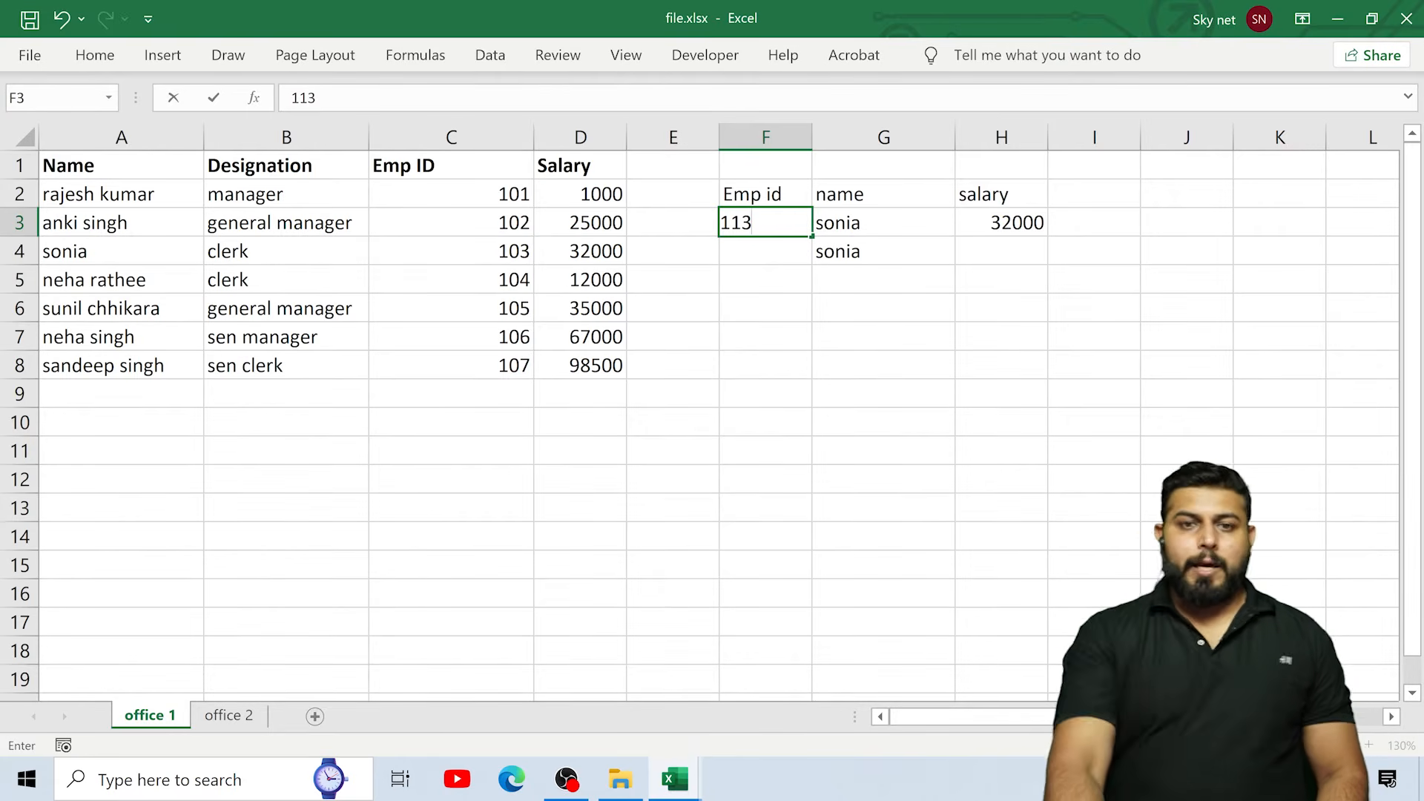
text(3)
key(Return)
key(Up)
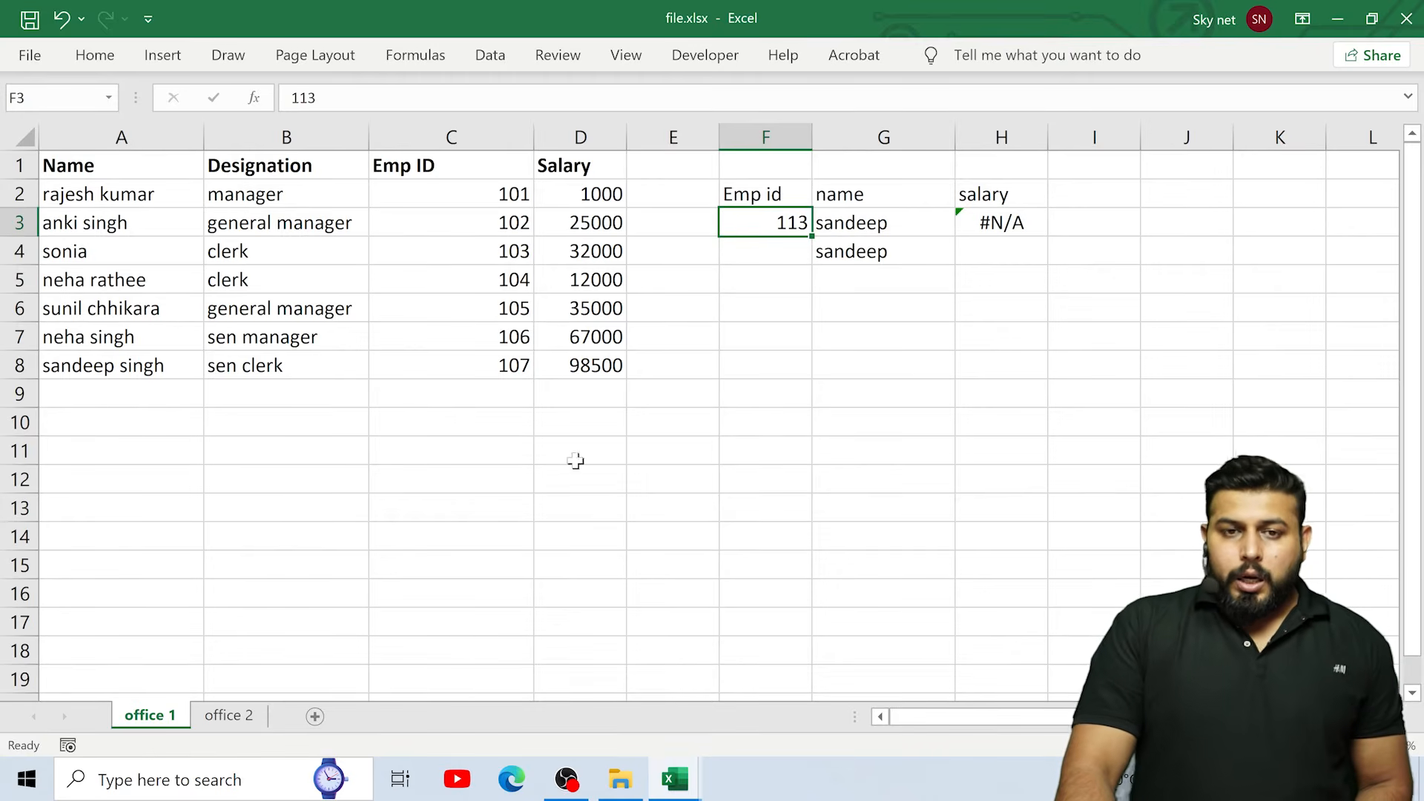
Step: Set the Emp id in F3 to 117 and check it against the Emp IDs on the office 2 sheet
click(222, 716)
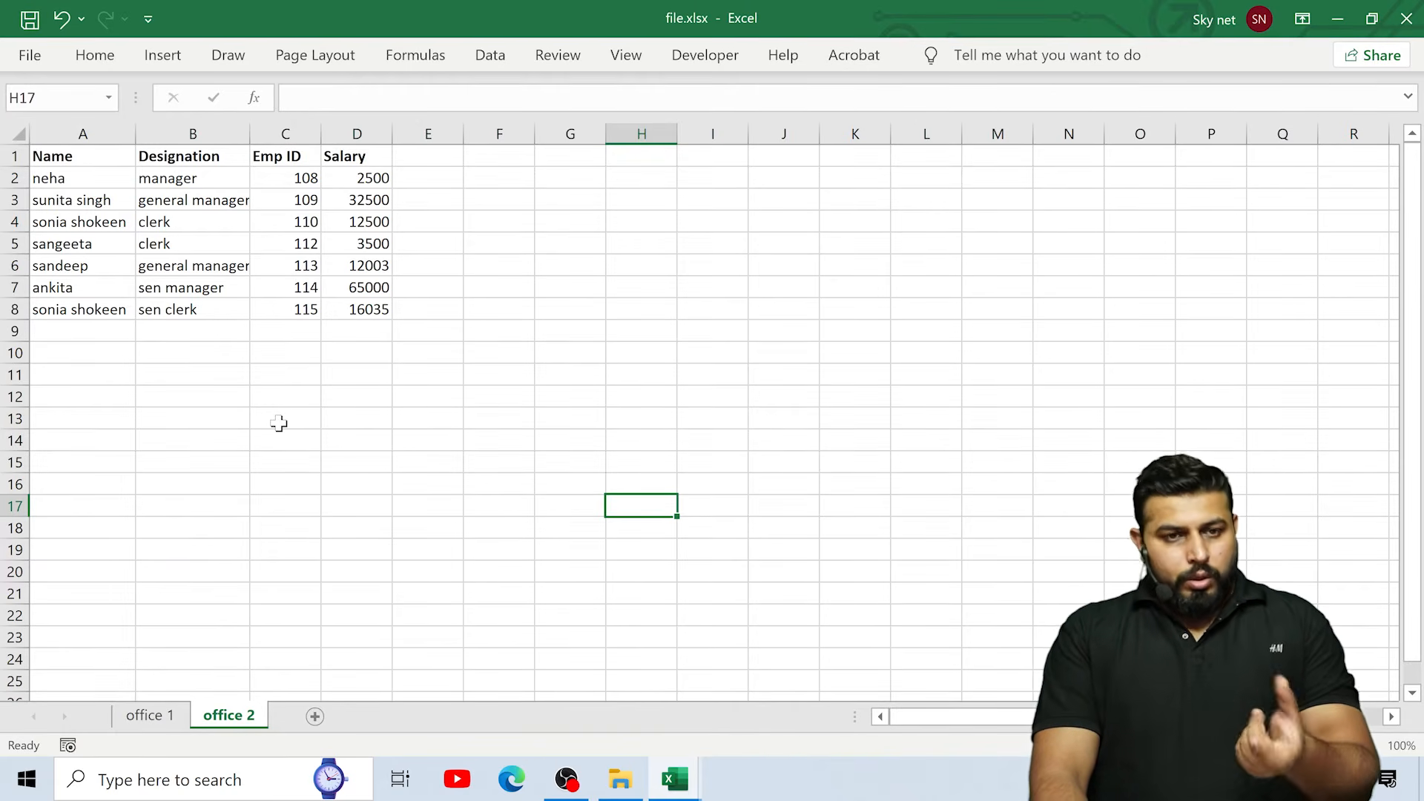
click(160, 718)
text(117)
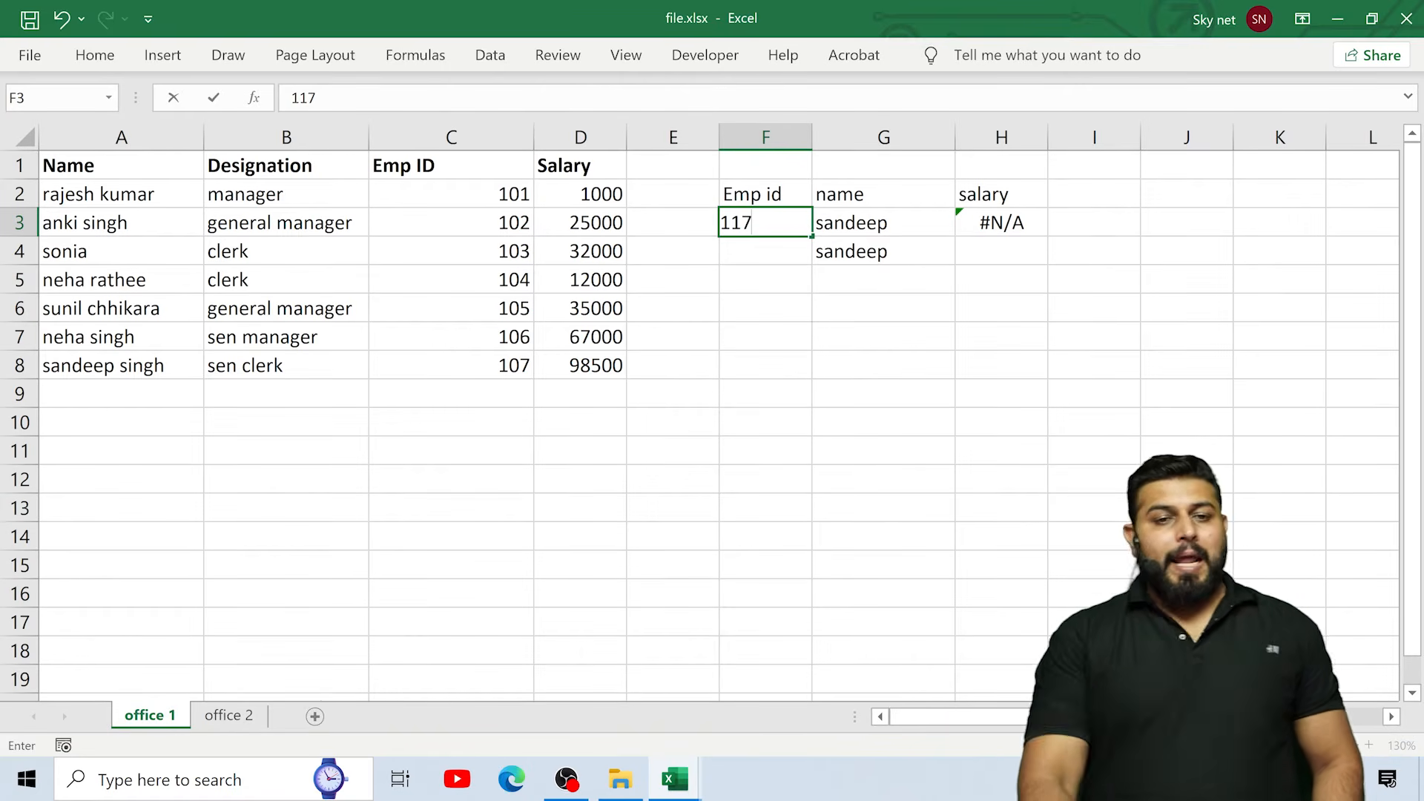
key(Return)
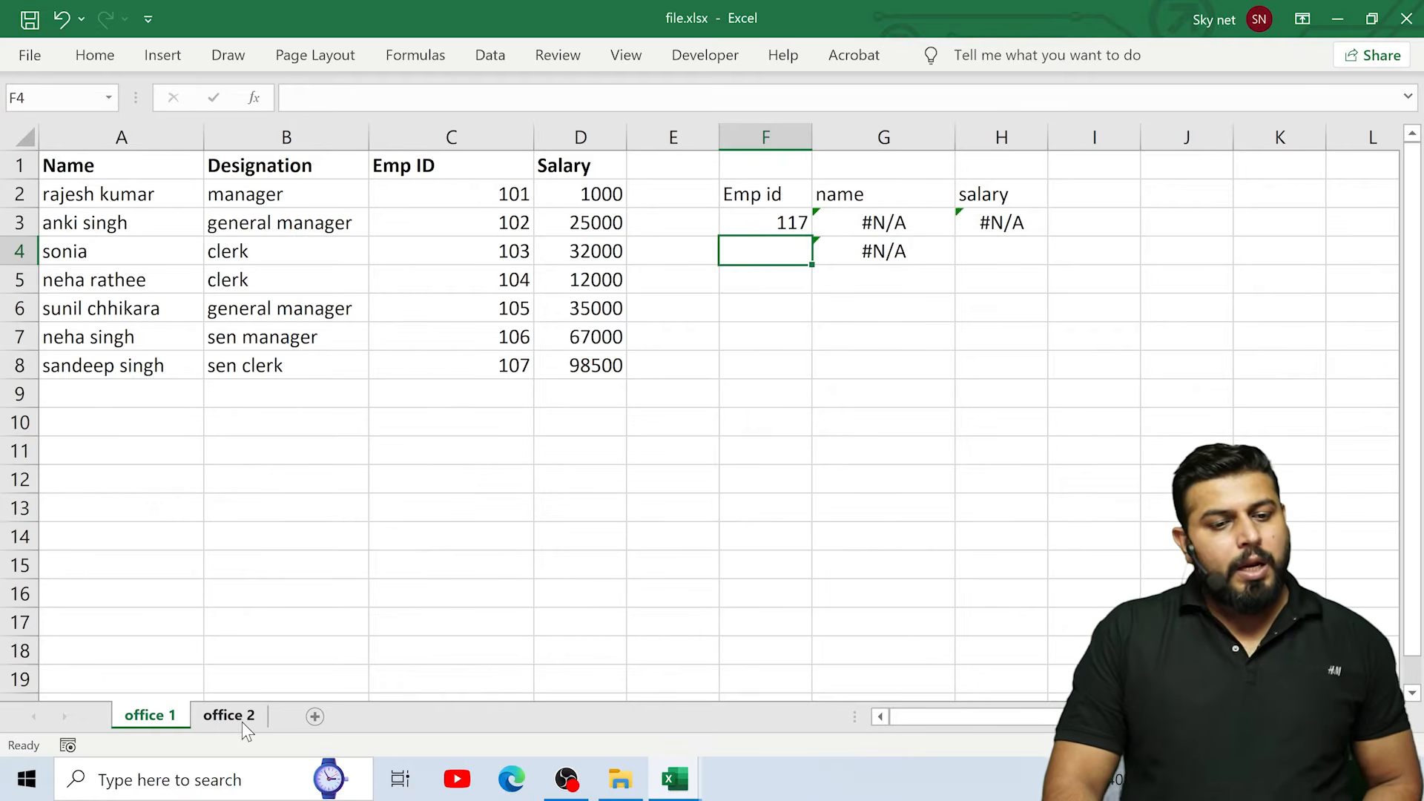
click(243, 724)
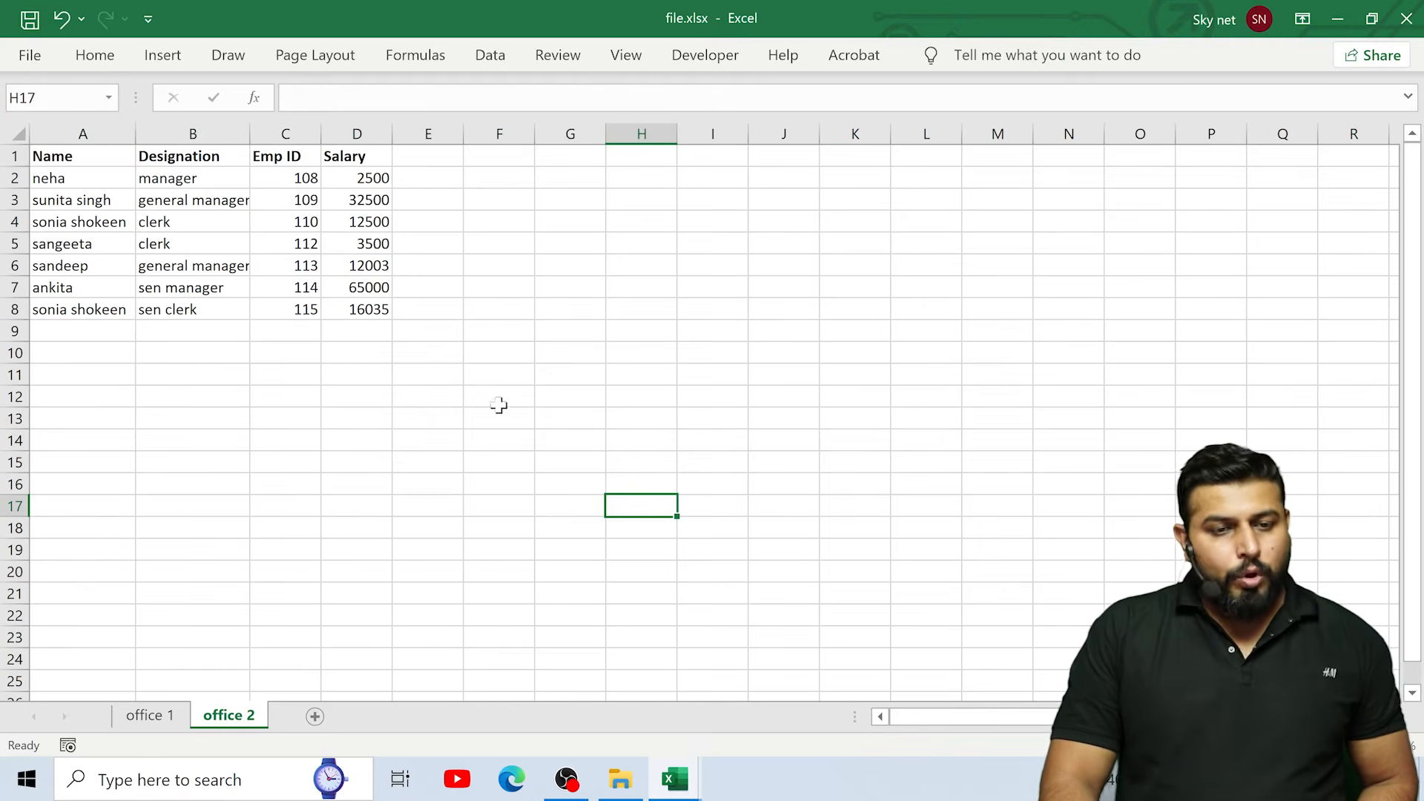
click(158, 721)
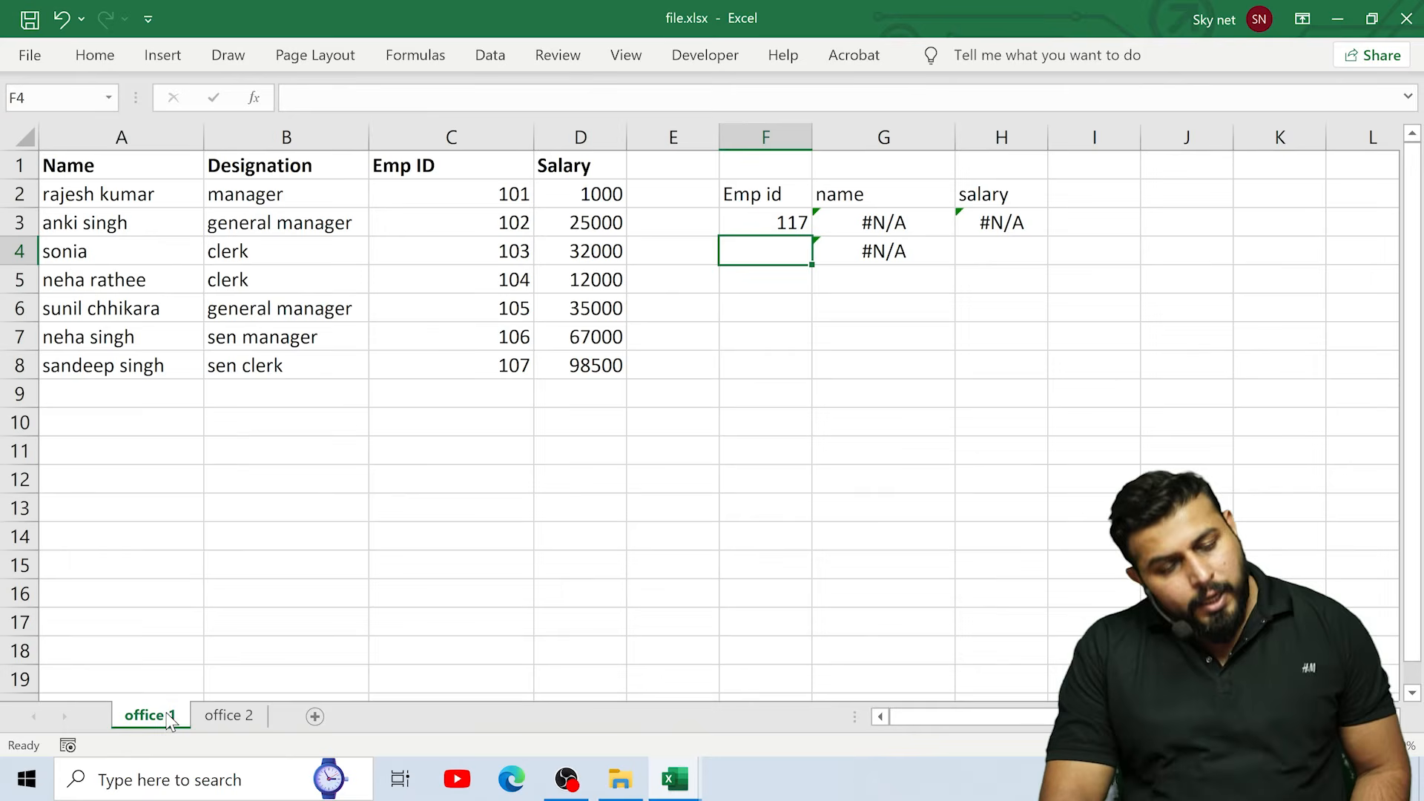
Step: Add "not" as the if_not_found argument of the nested XLOOKUP in G4
click(924, 251)
double_click(924, 251)
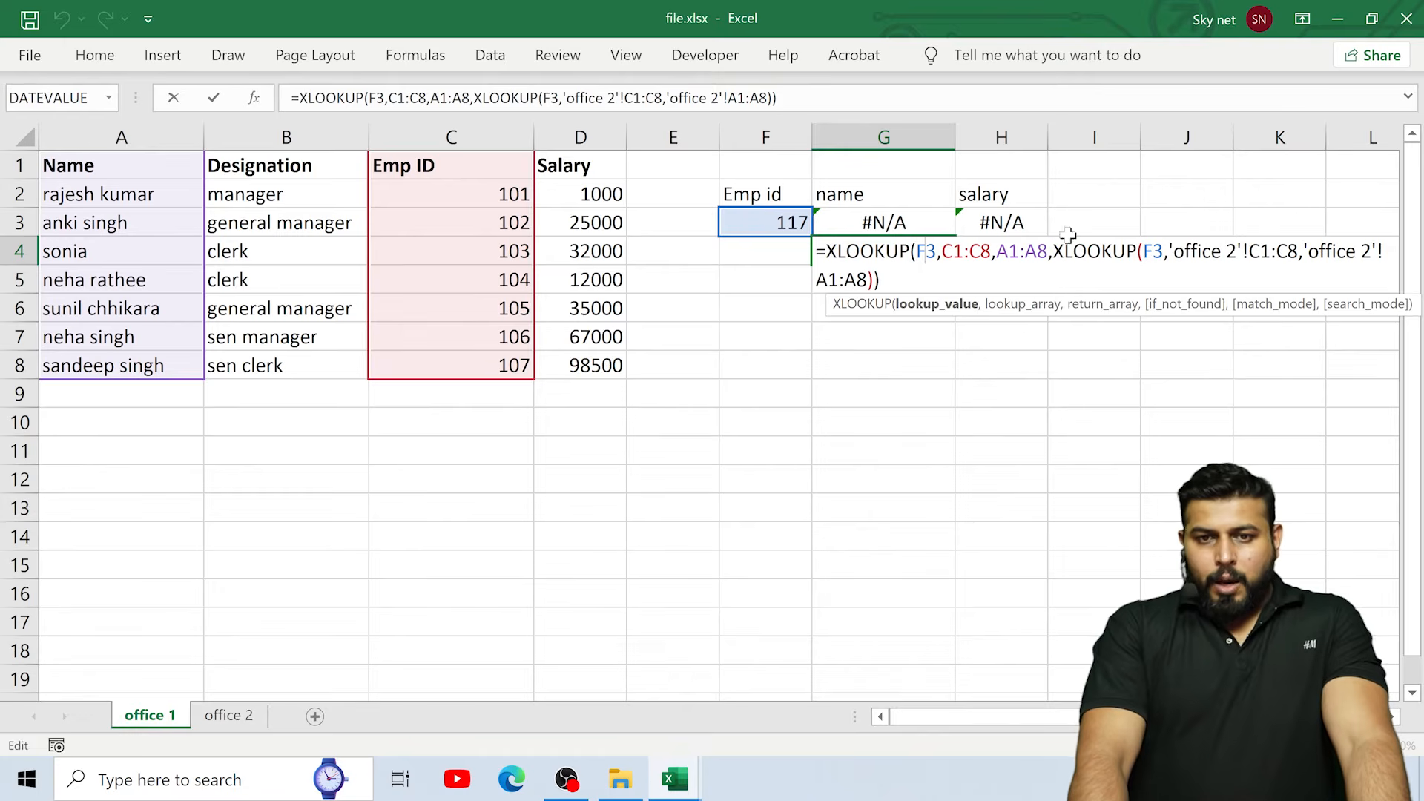
click(1163, 252)
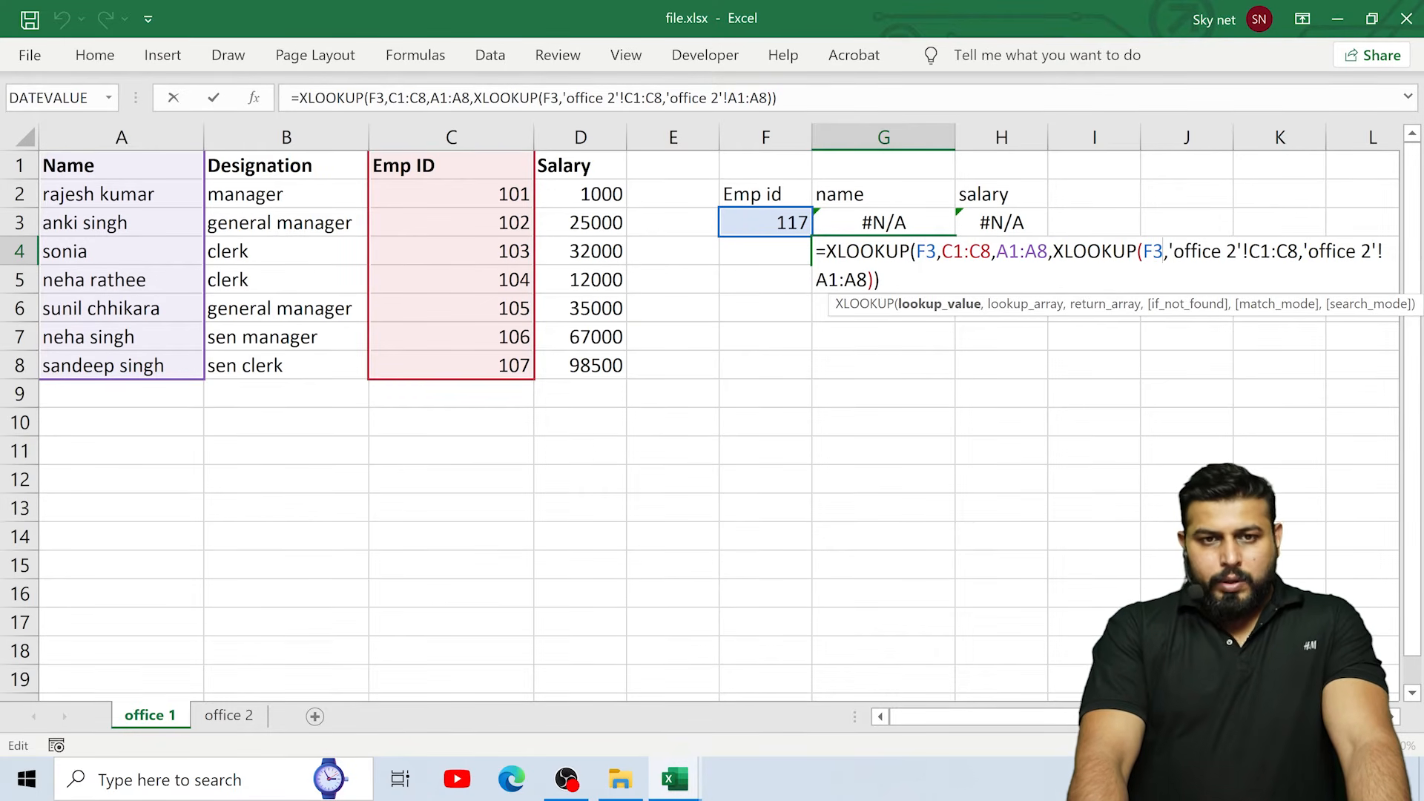
click(728, 98)
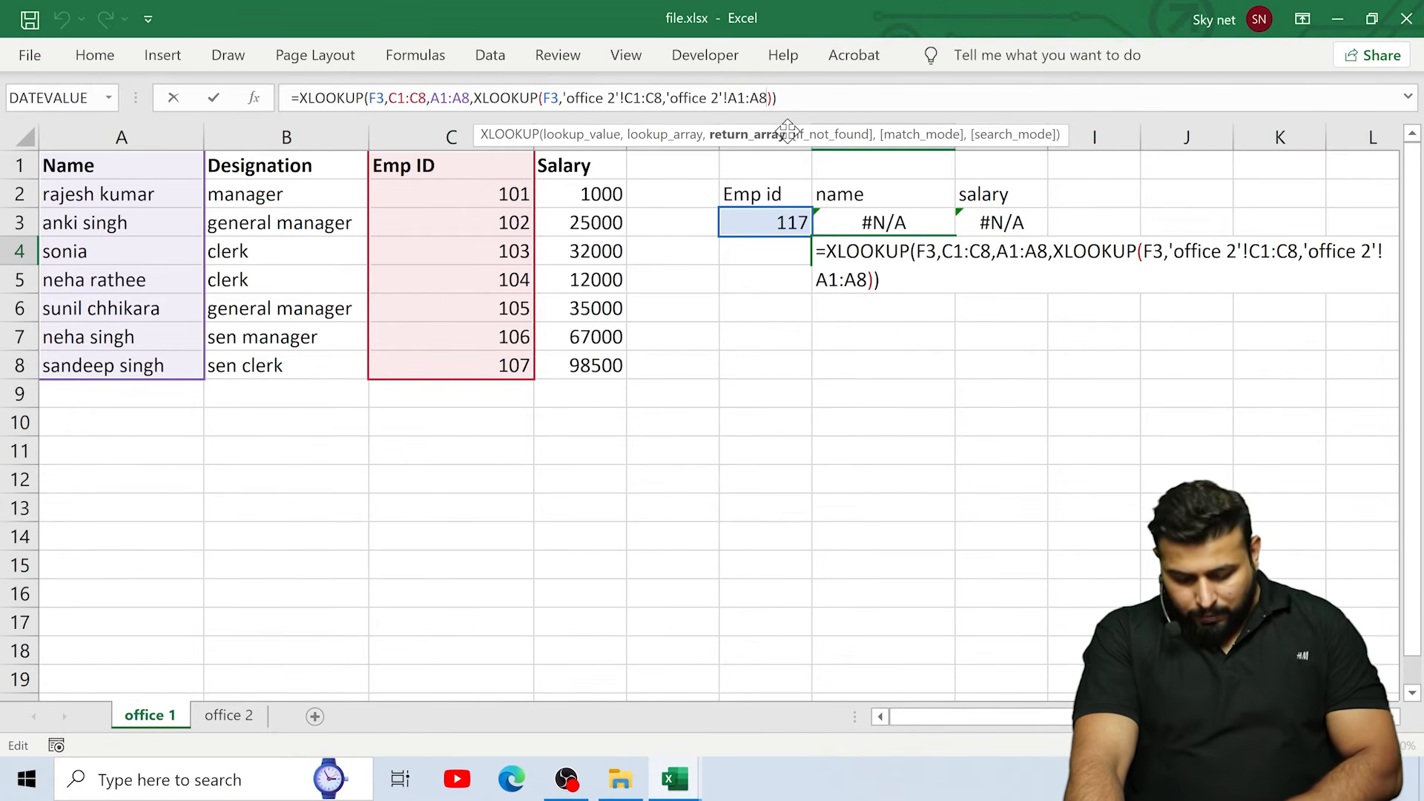
text(.)
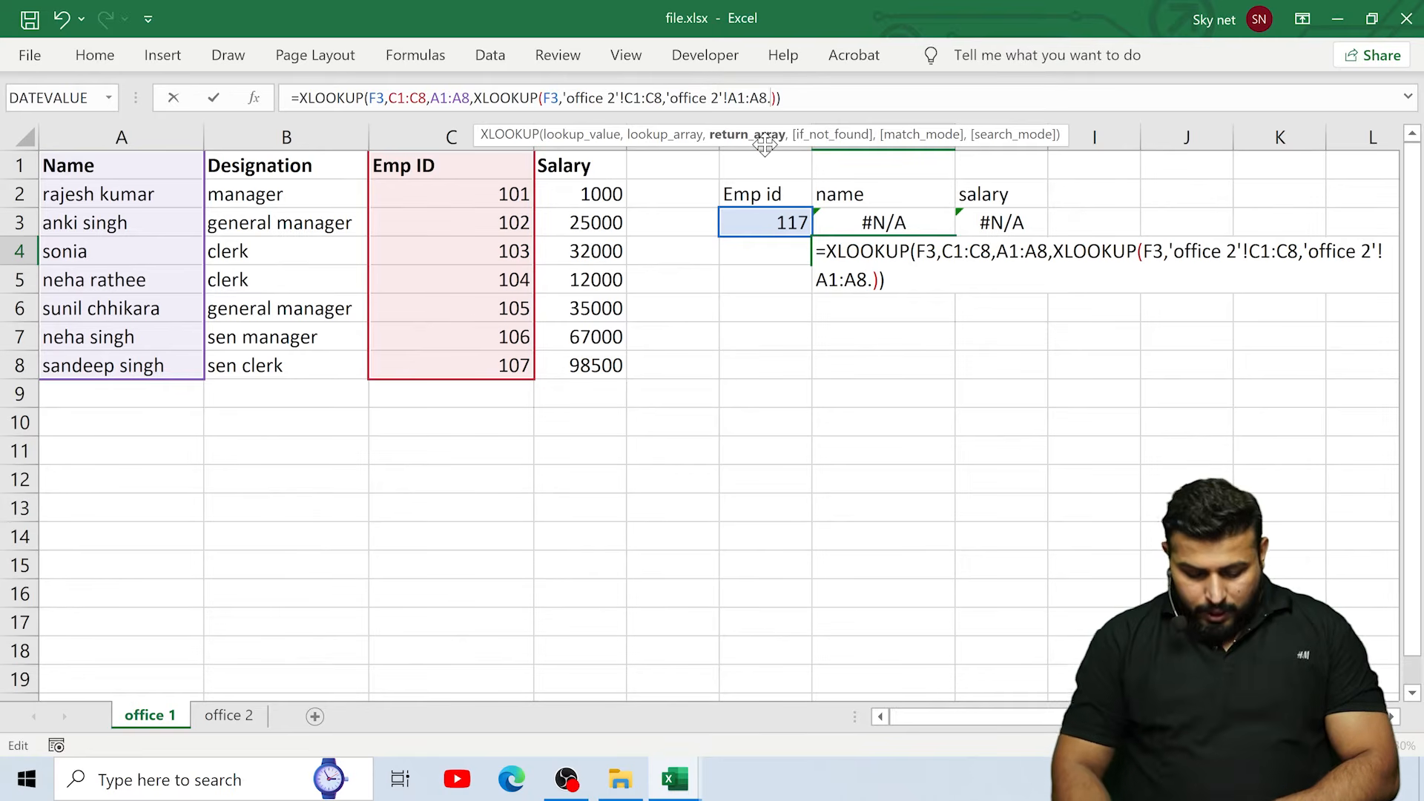
key(BackSpace)
text(,)
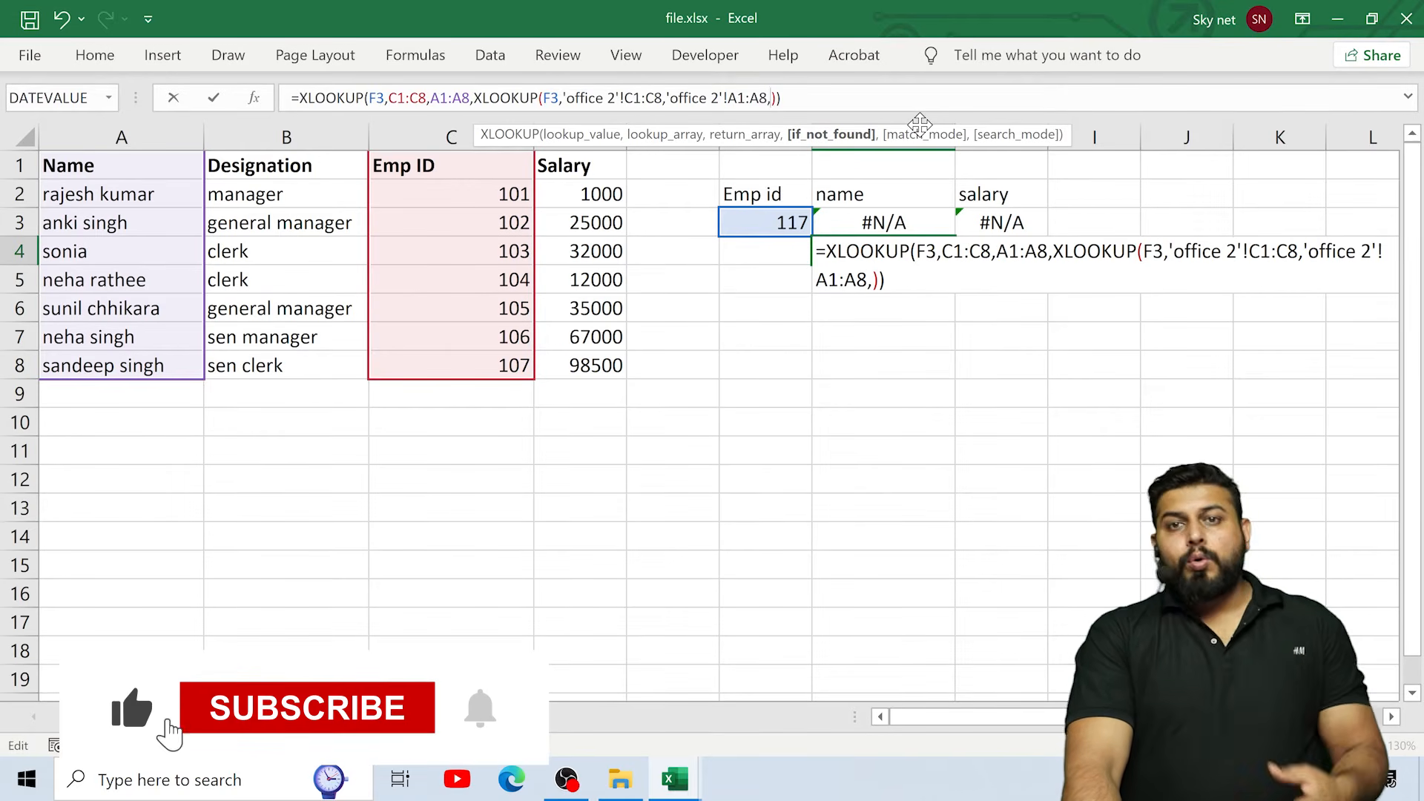
text("not)
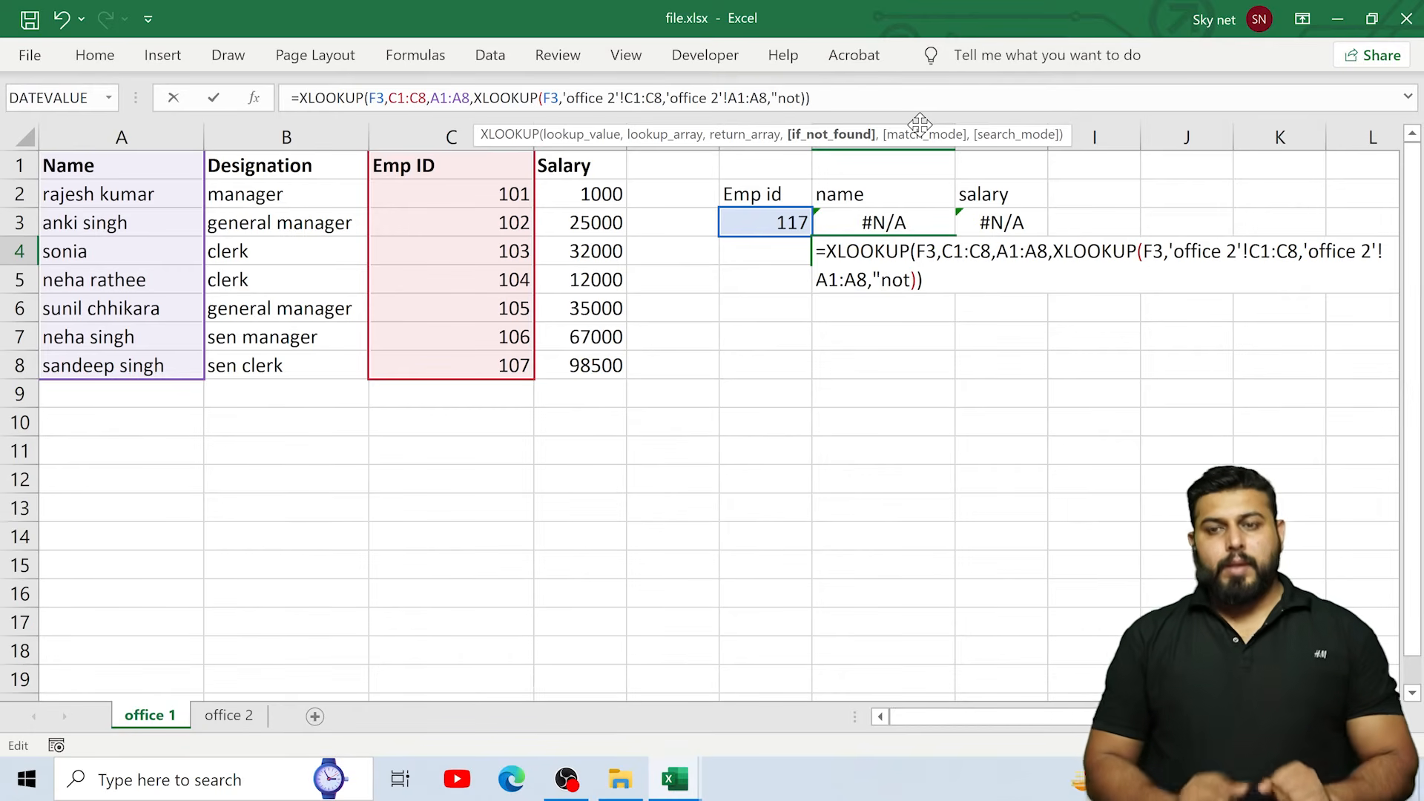
text(")
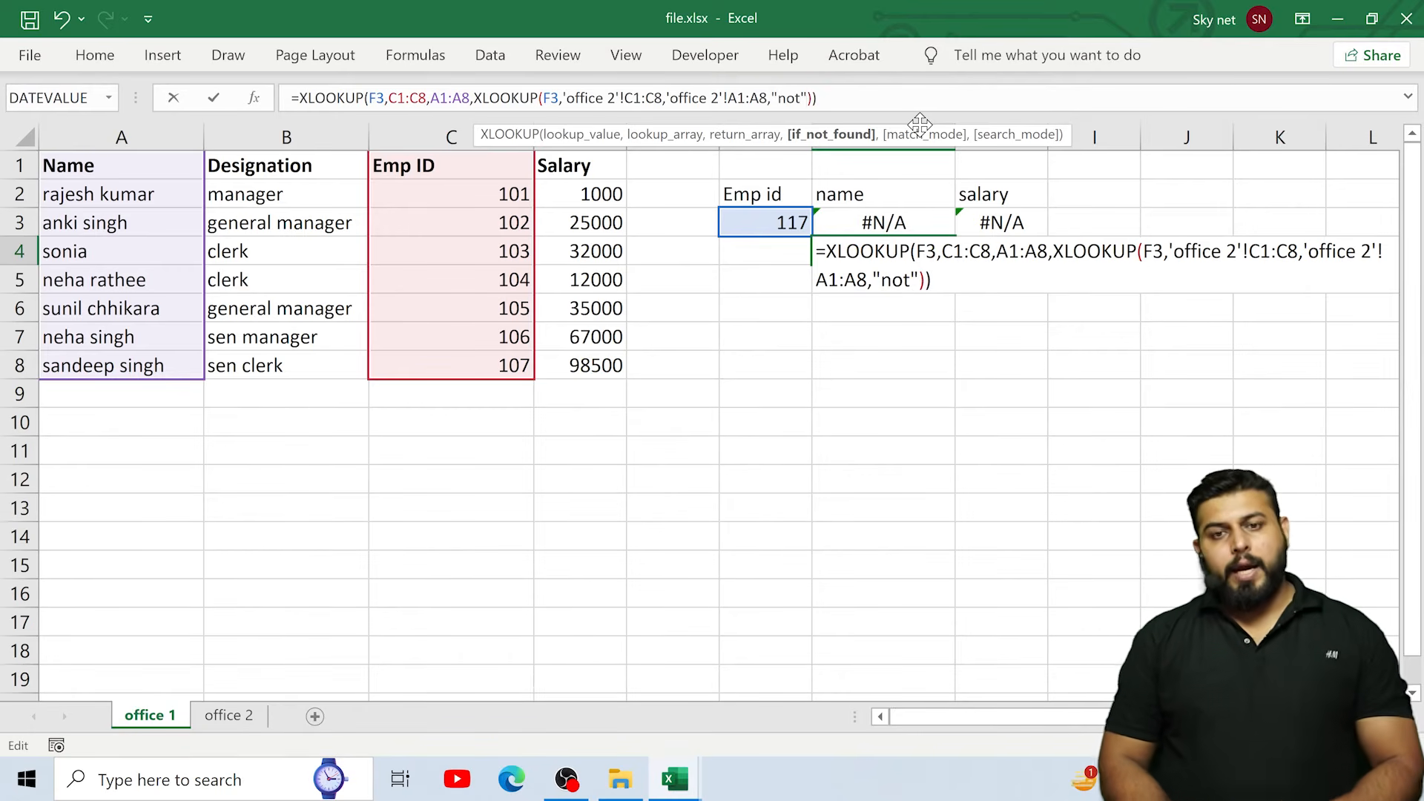
key(End)
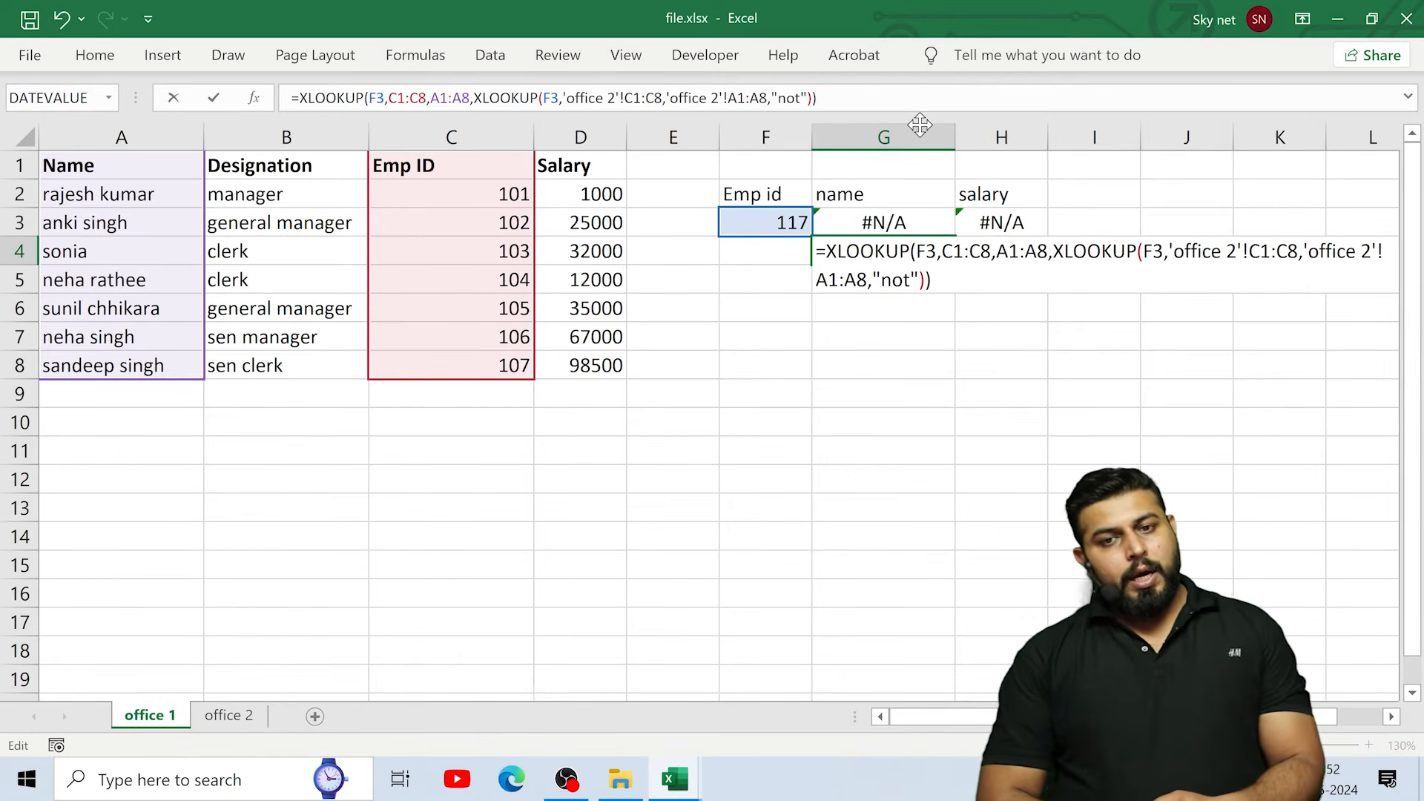
key(Return)
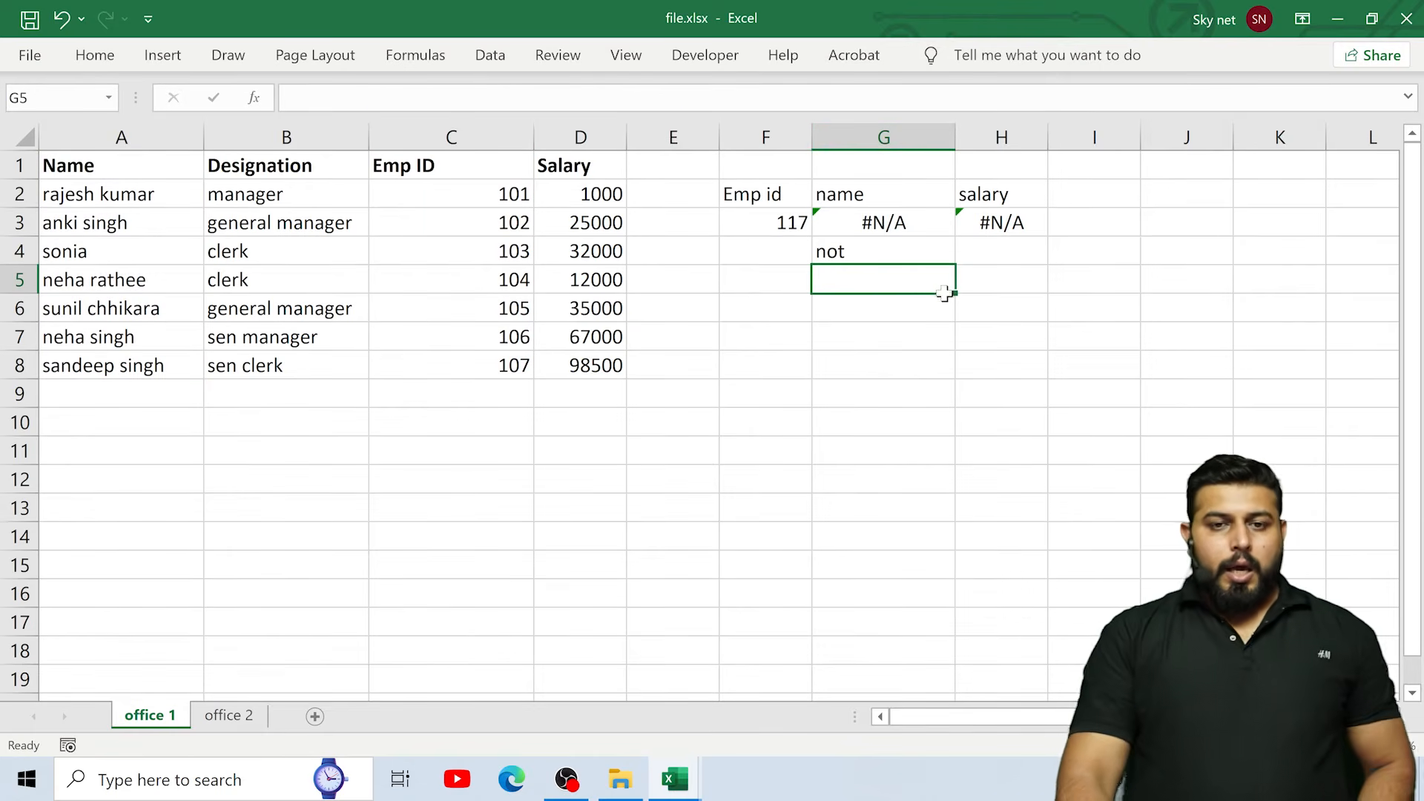
click(865, 257)
text(102)
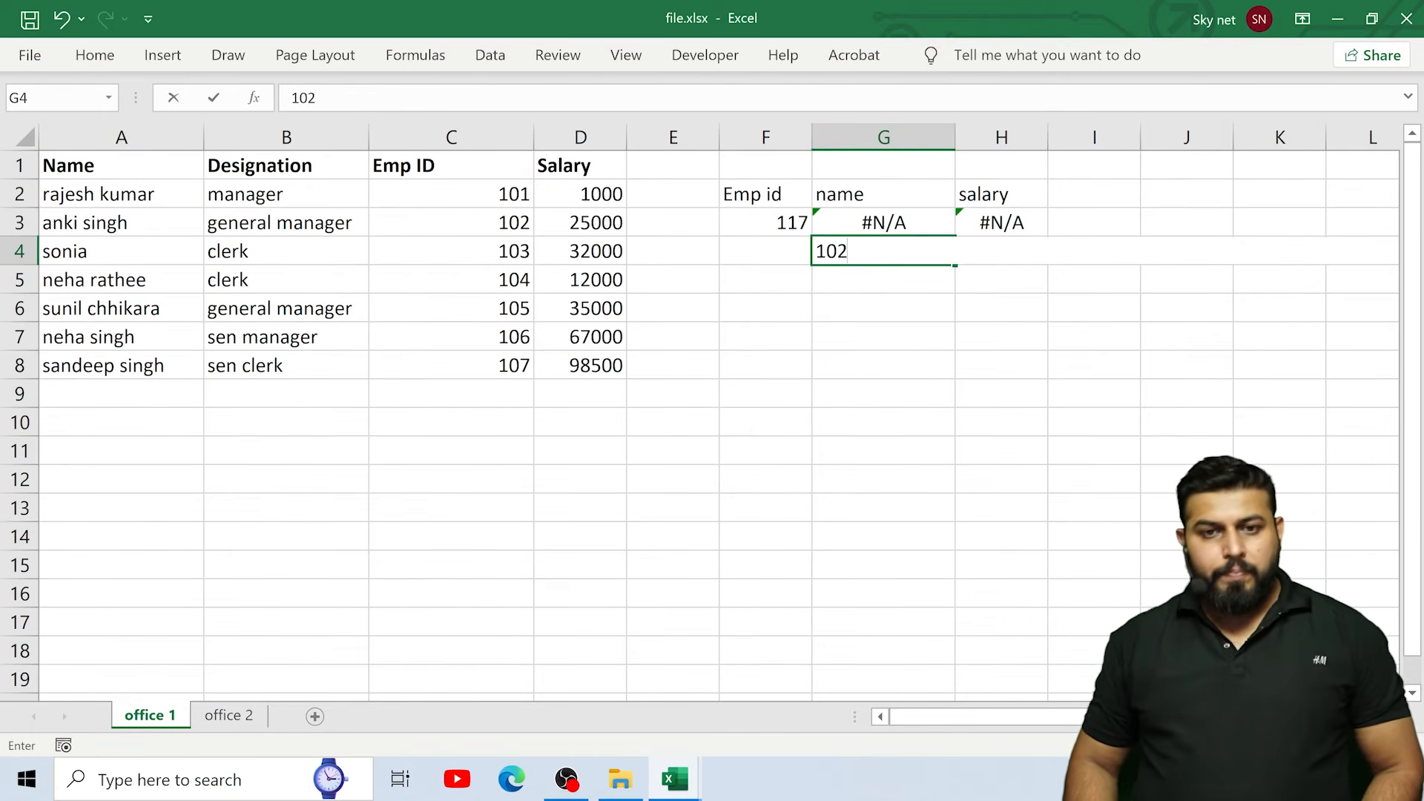
key(Return)
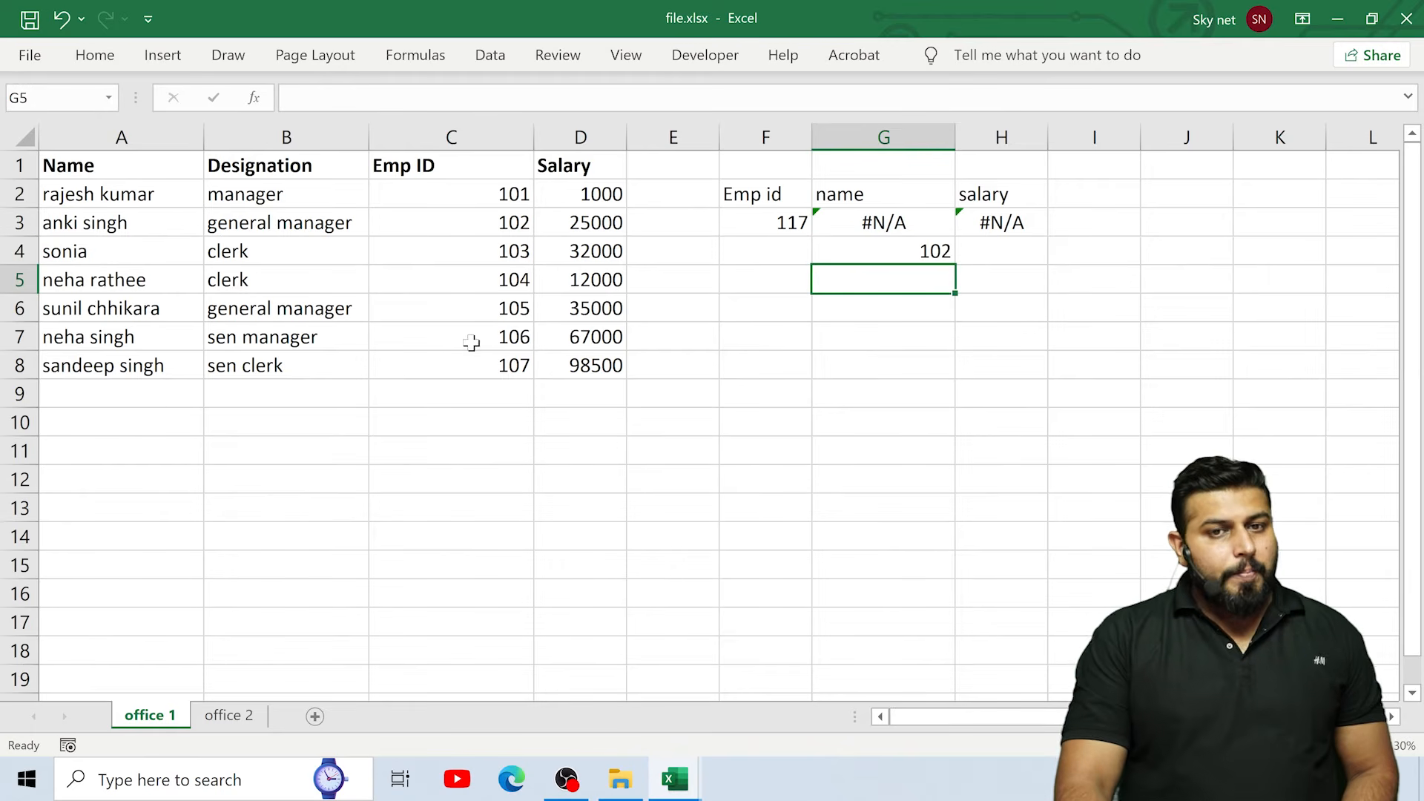
key(ctrl+z)
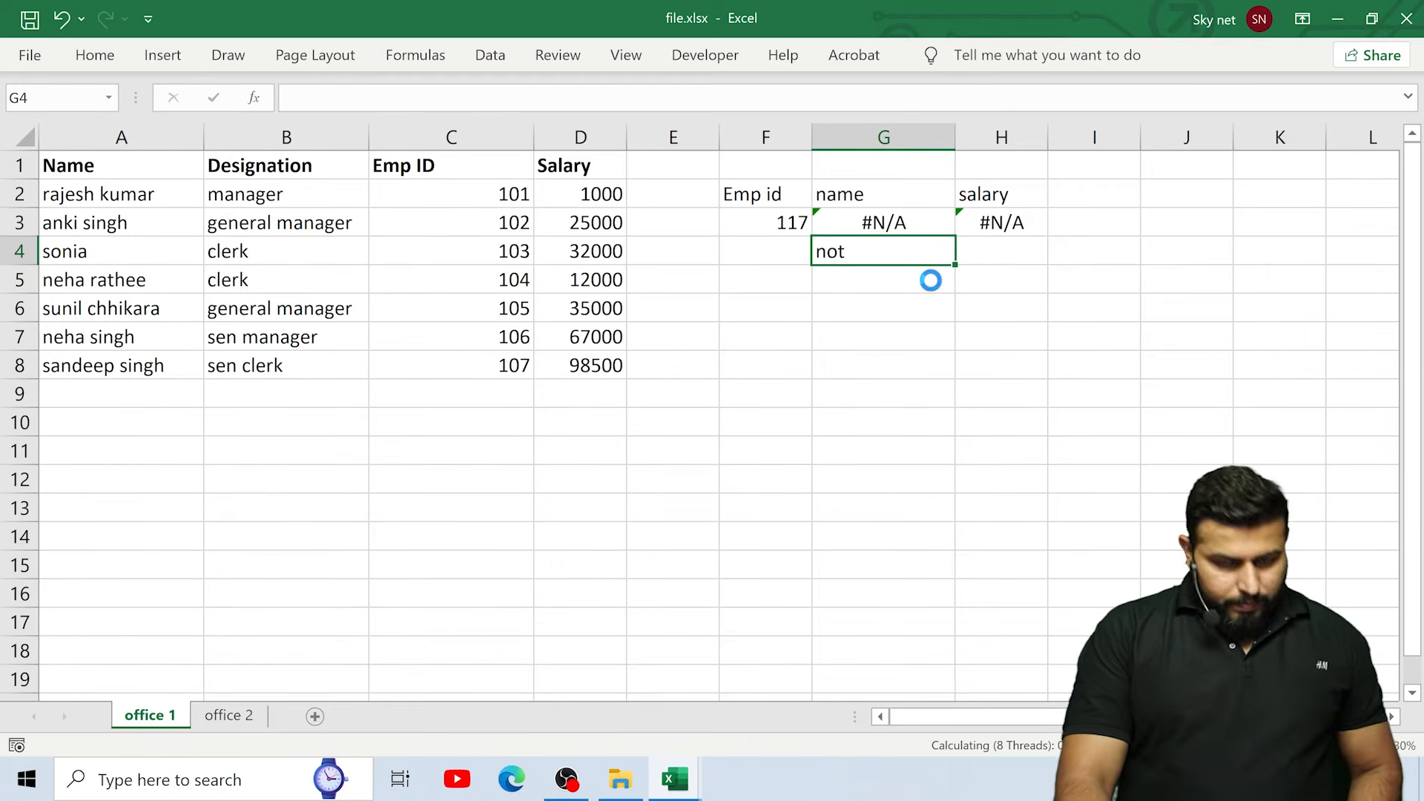
Step: Test the G4 formula with Emp id 102 and then 113 in F3, checking the latter against the office 2 sheet
click(760, 225)
text(102)
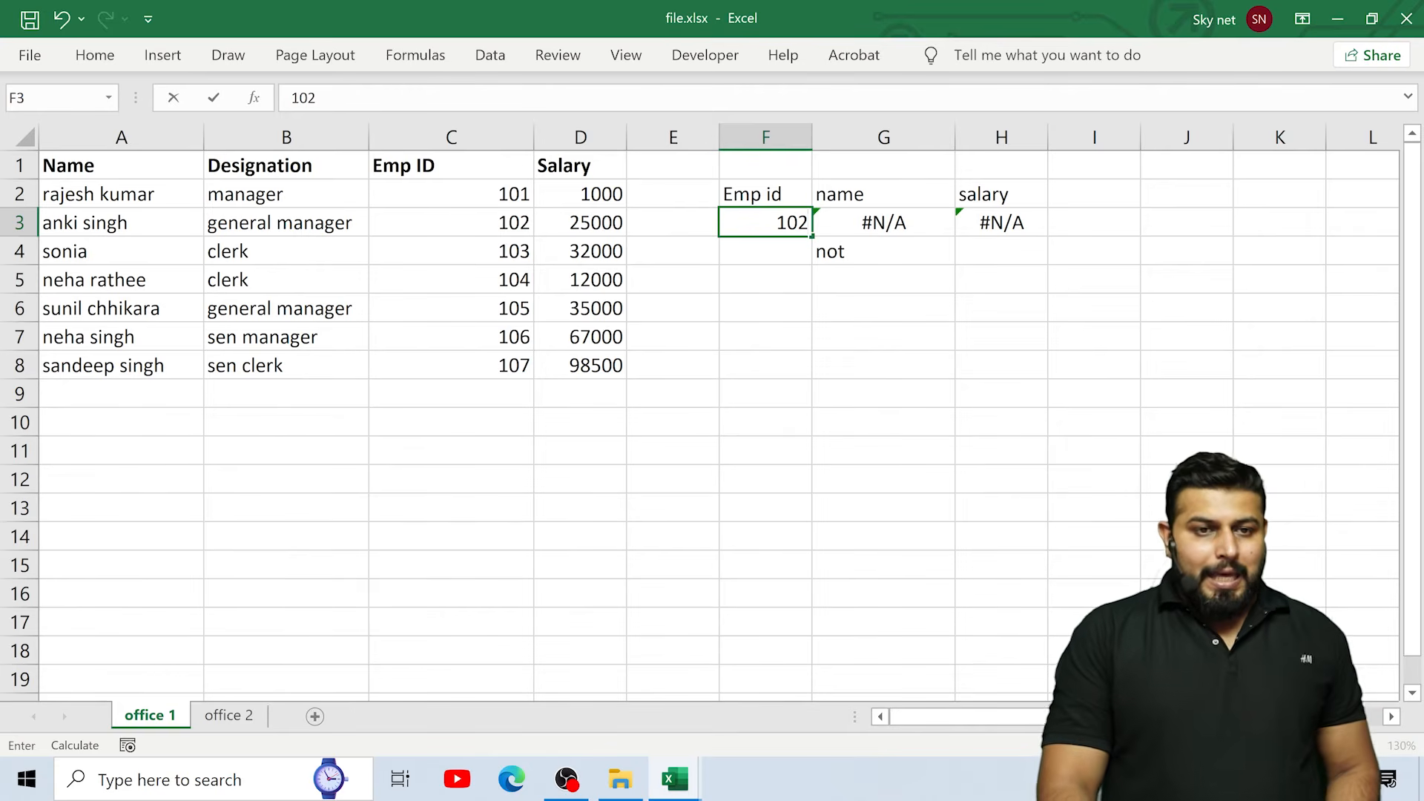
key(Return)
click(778, 228)
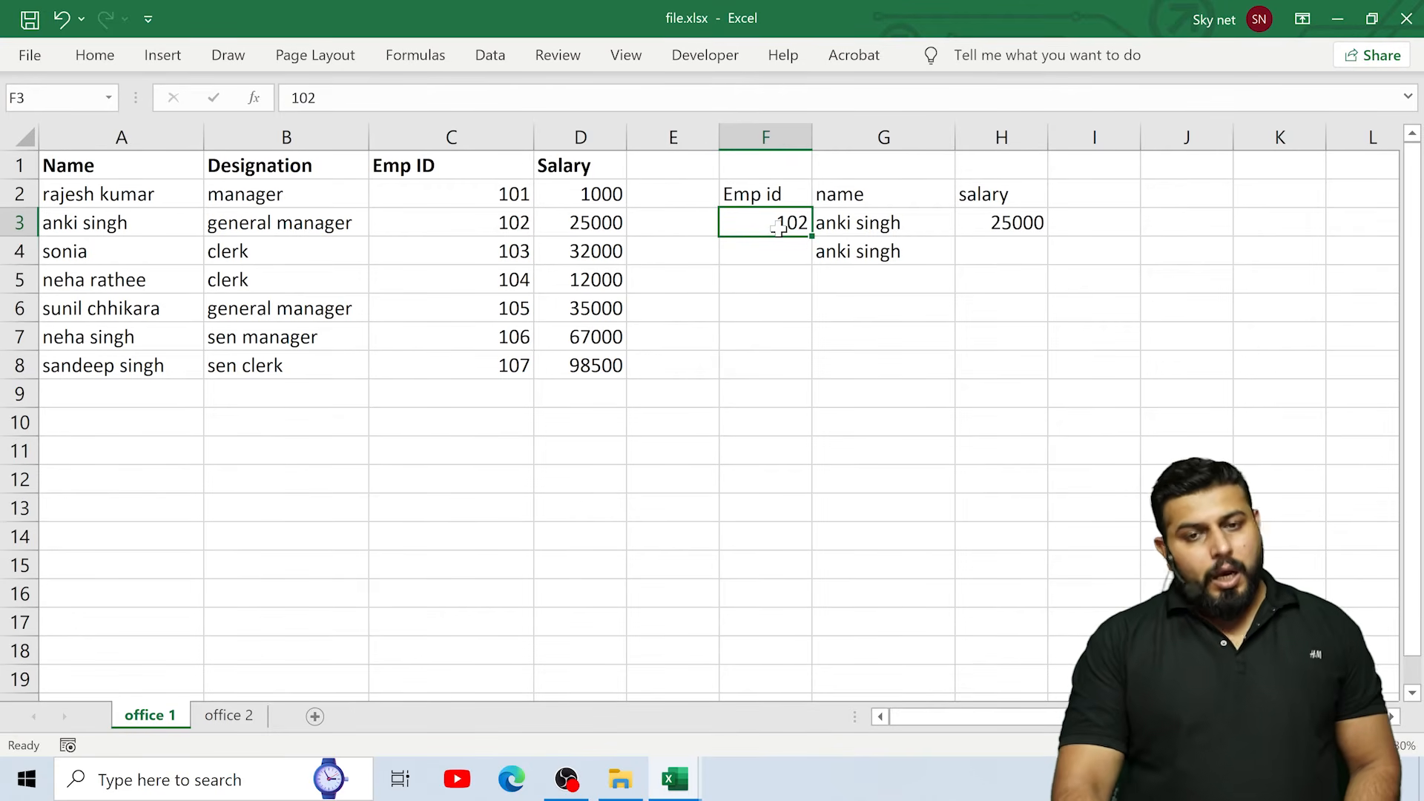
text(113)
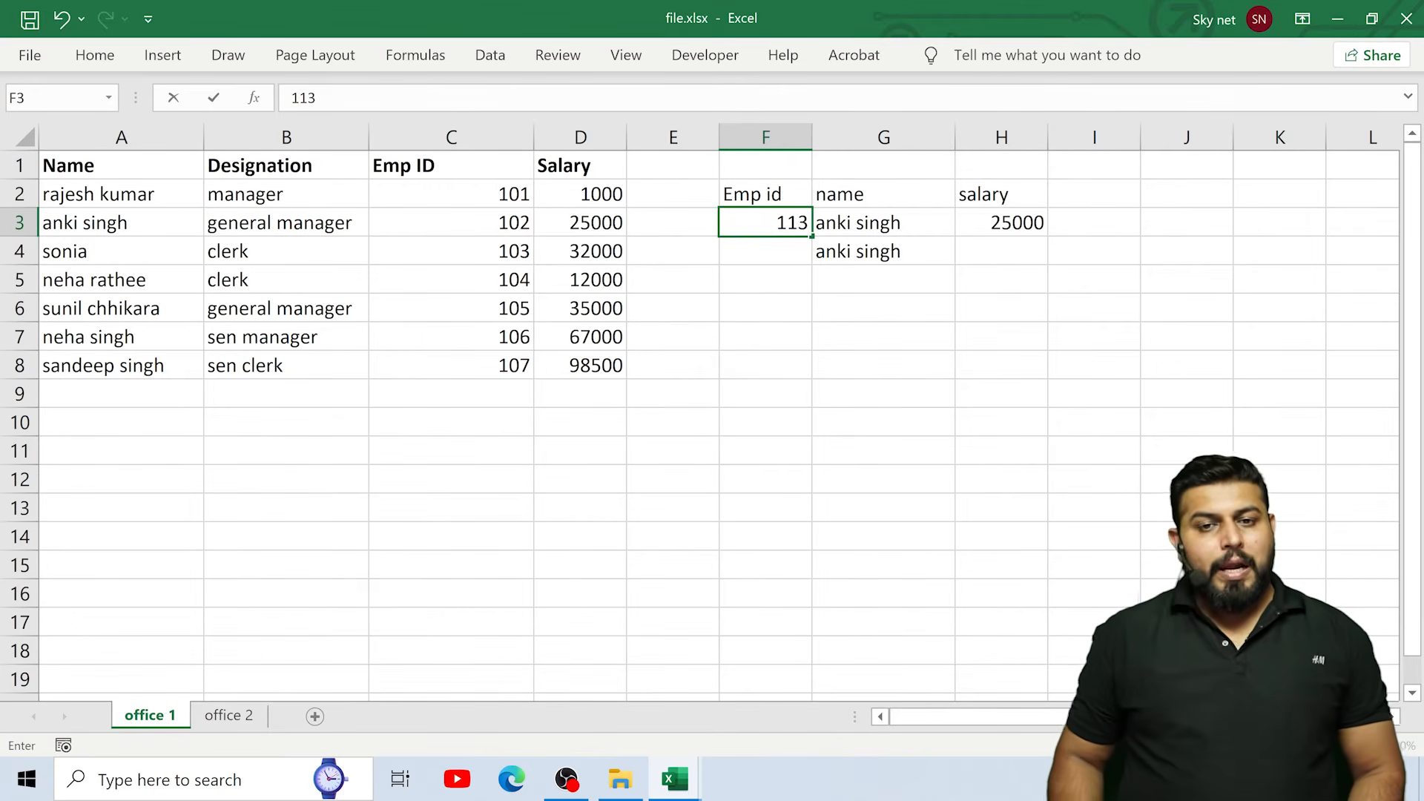
key(Return)
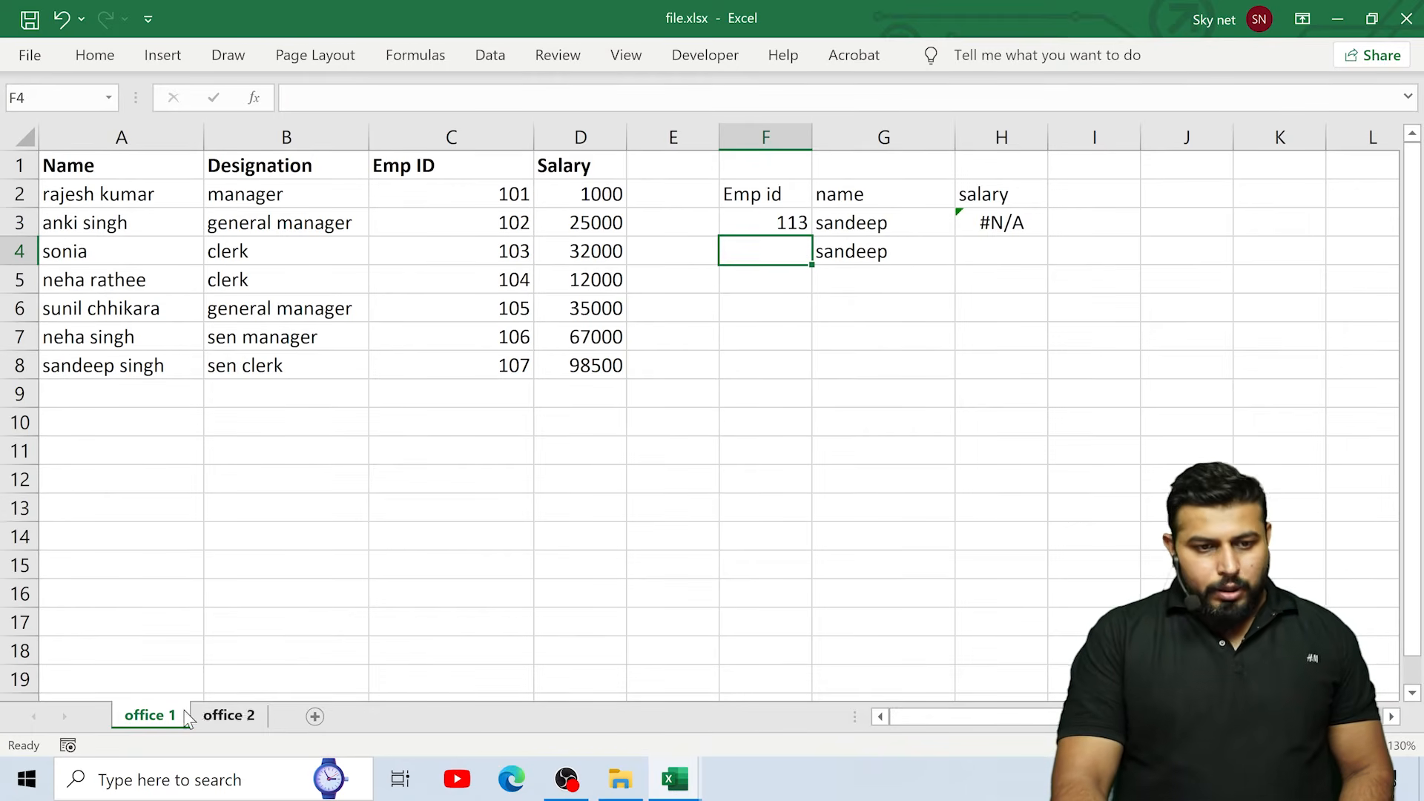
click(221, 715)
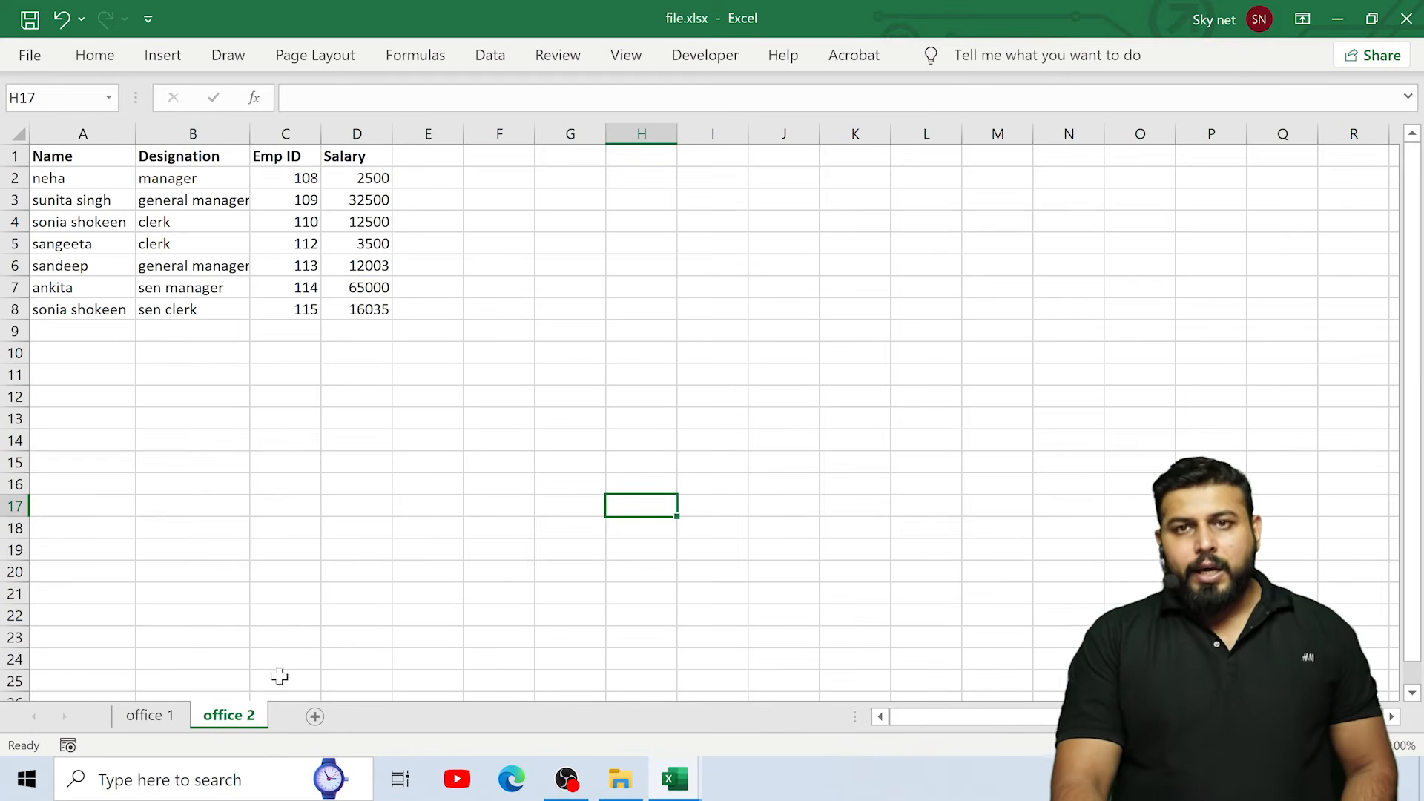
click(164, 717)
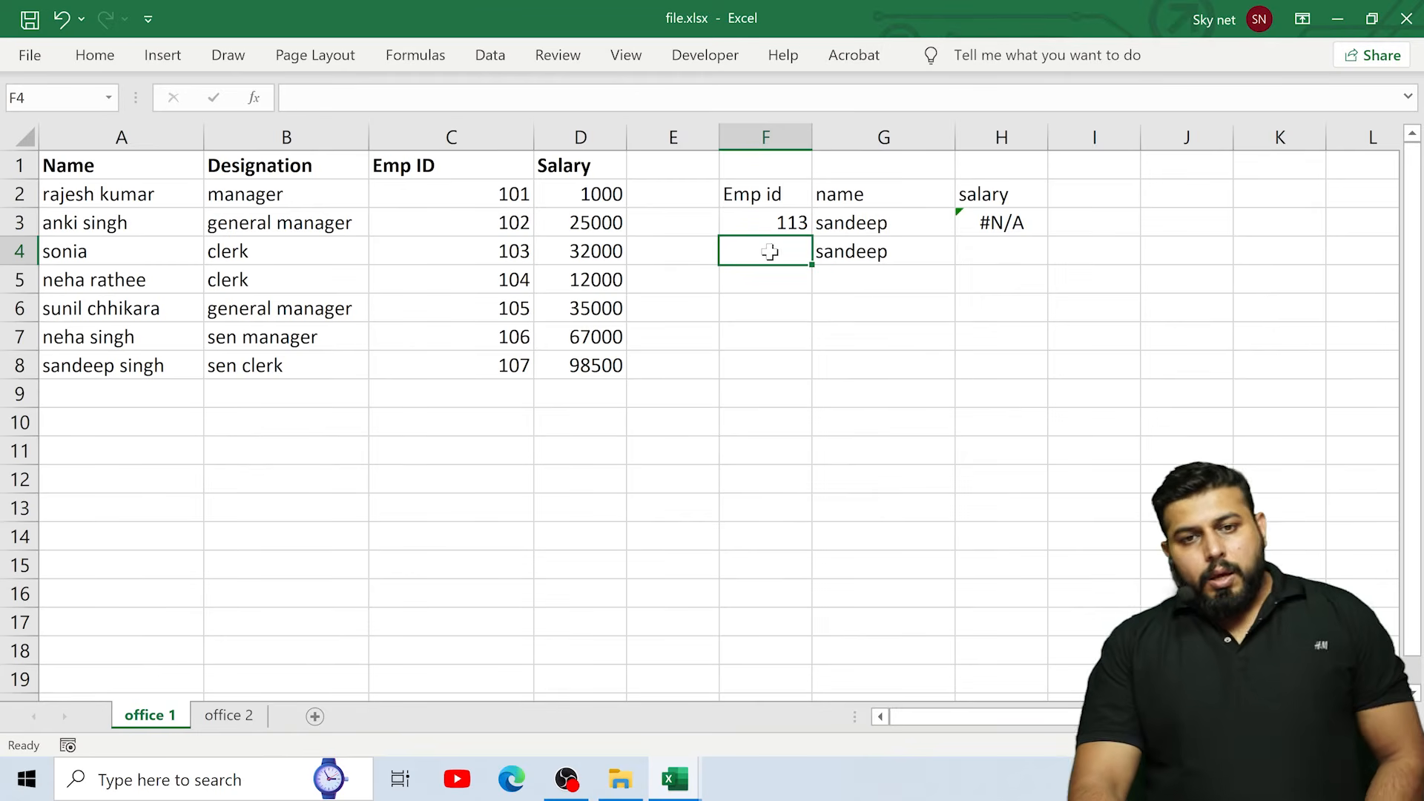
Step: Set the Emp id in F3 to 119 and review the nested formula in G4
click(757, 224)
text(11)
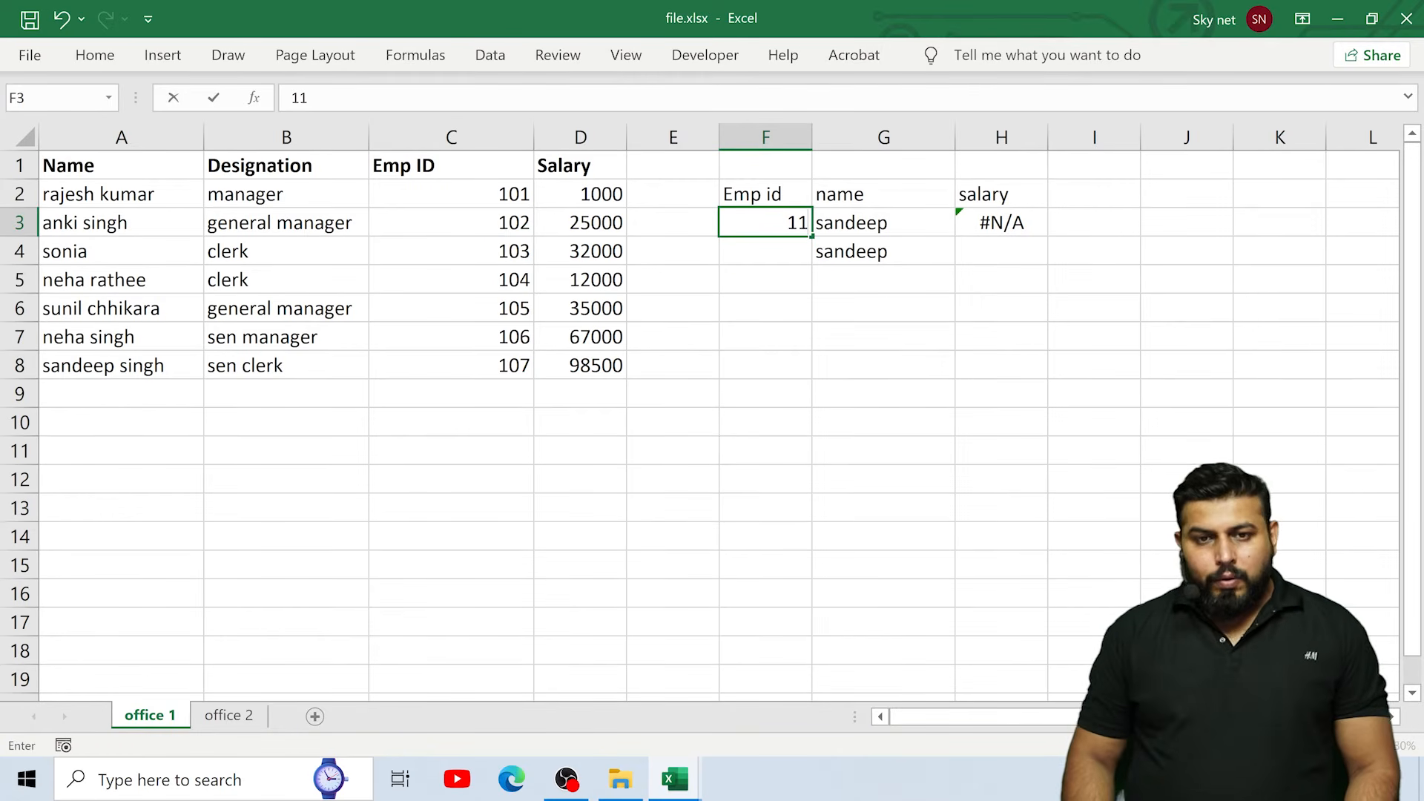
text(9)
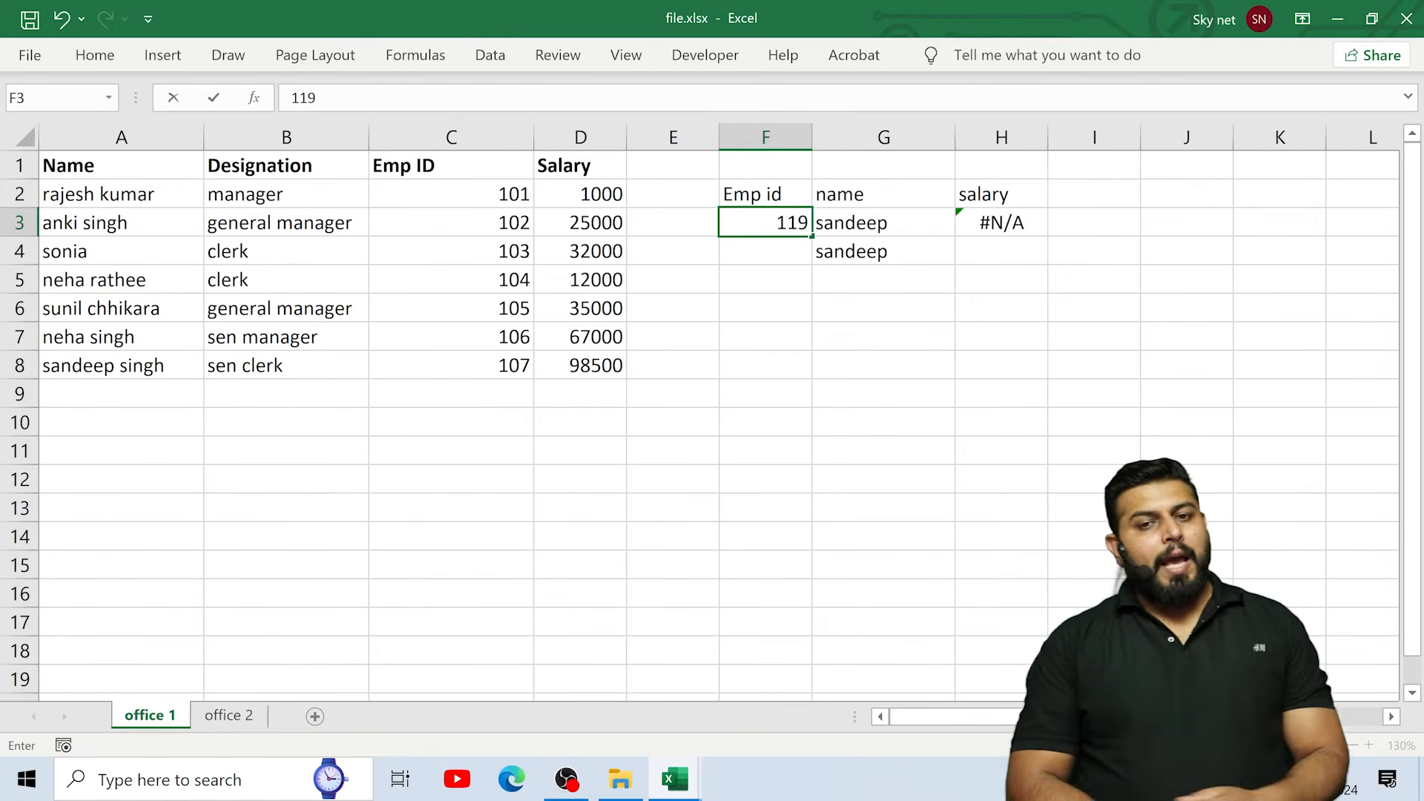
key(Return)
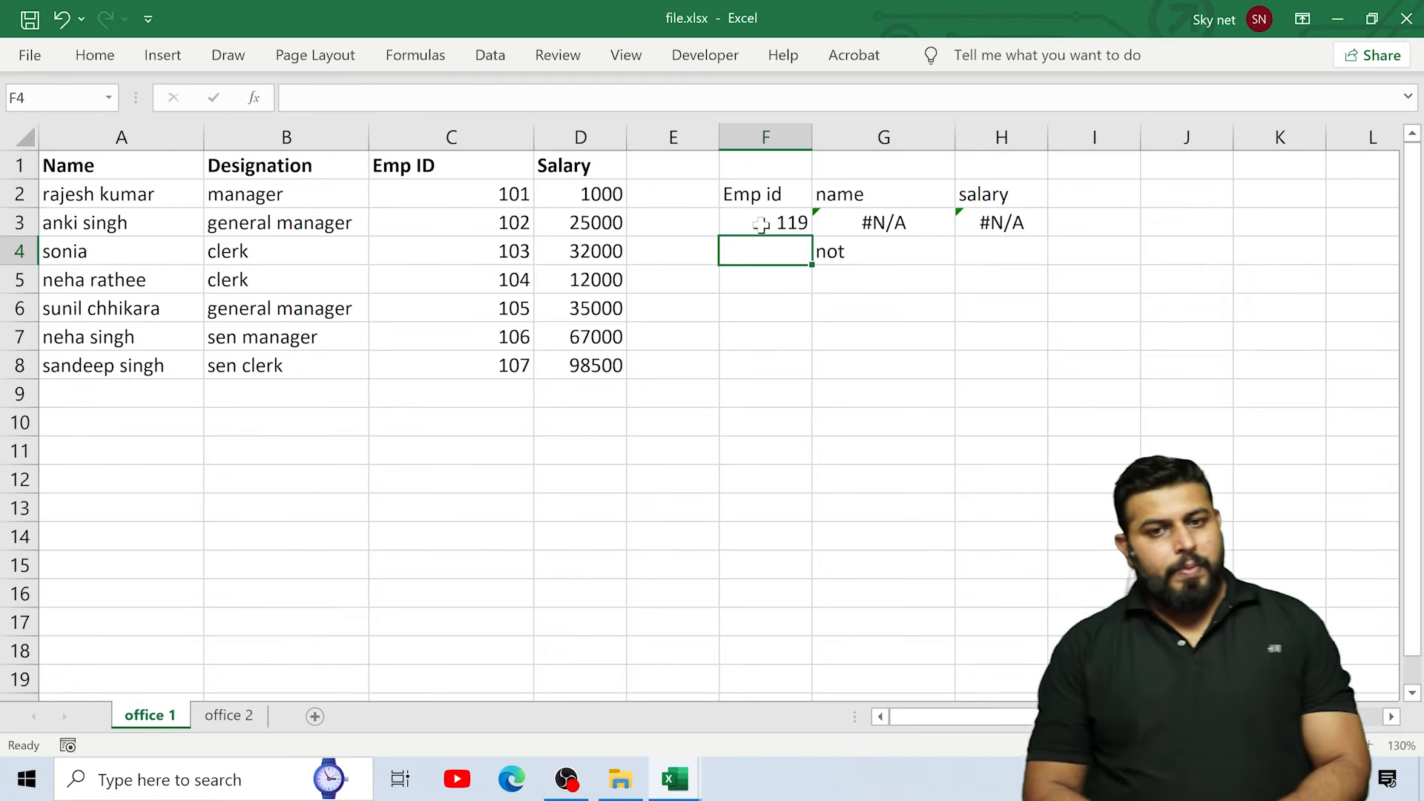
click(853, 253)
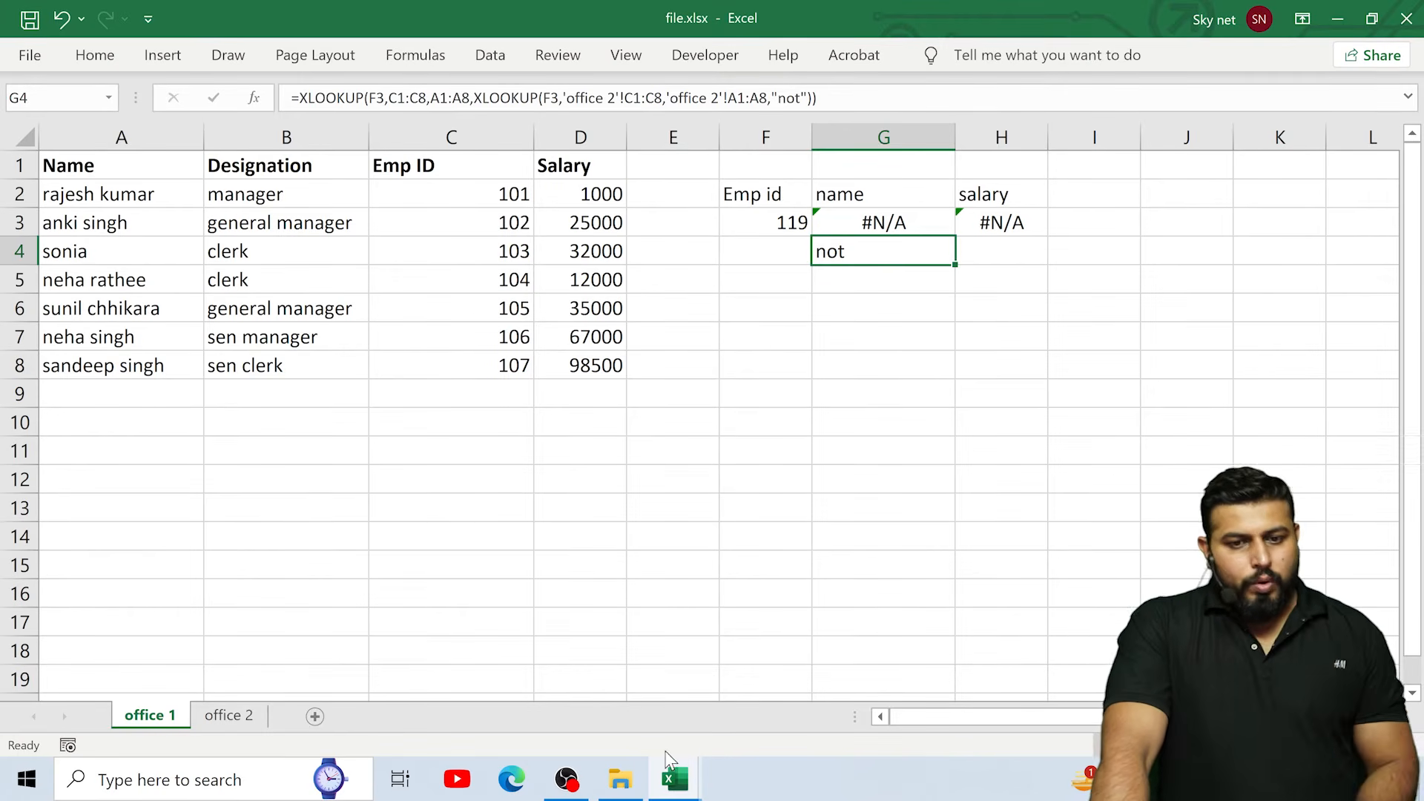
Step: Switch to the Daybook Latest.xlsx workbook, look through its dated entries, and return to file.xlsx
click(673, 779)
click(783, 724)
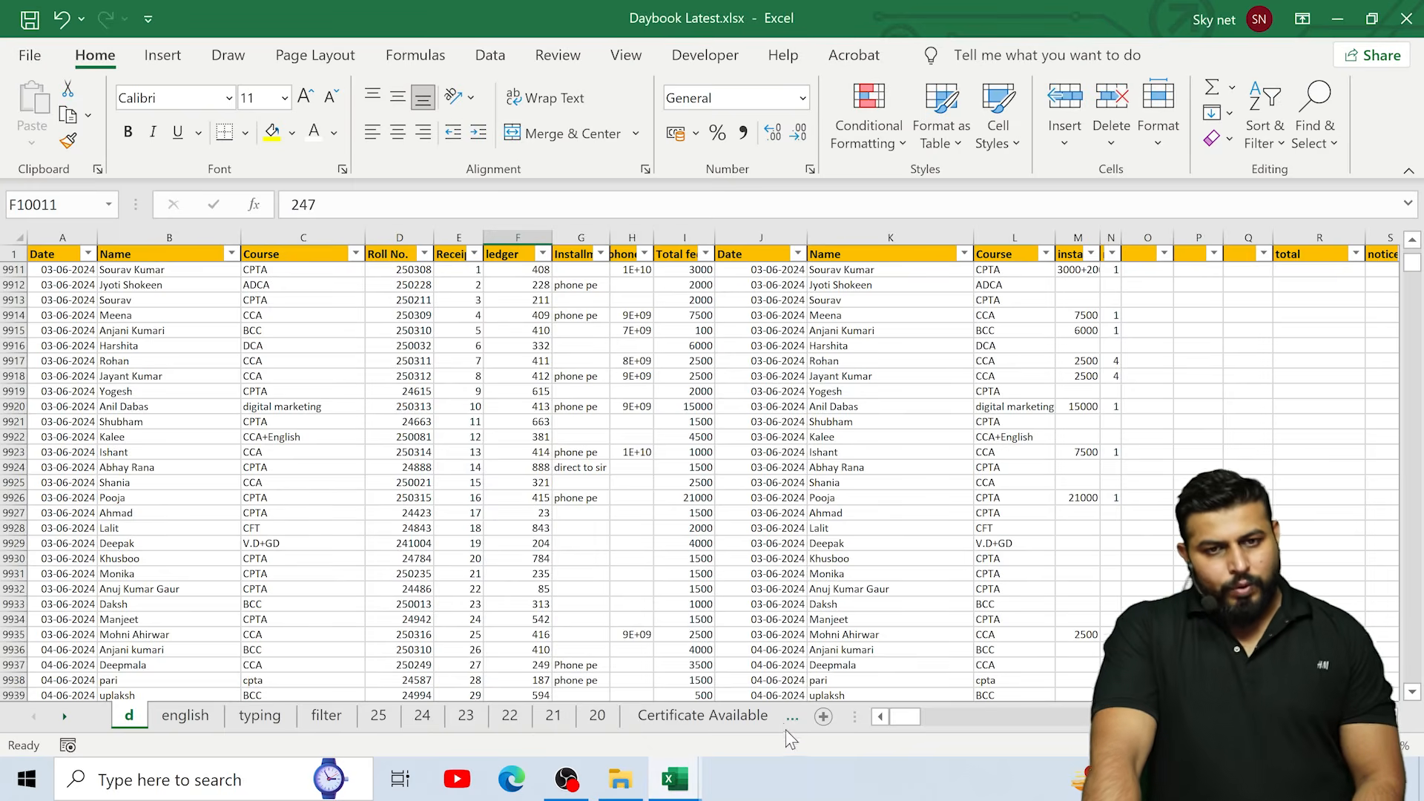
scroll(725, 500, down, 9)
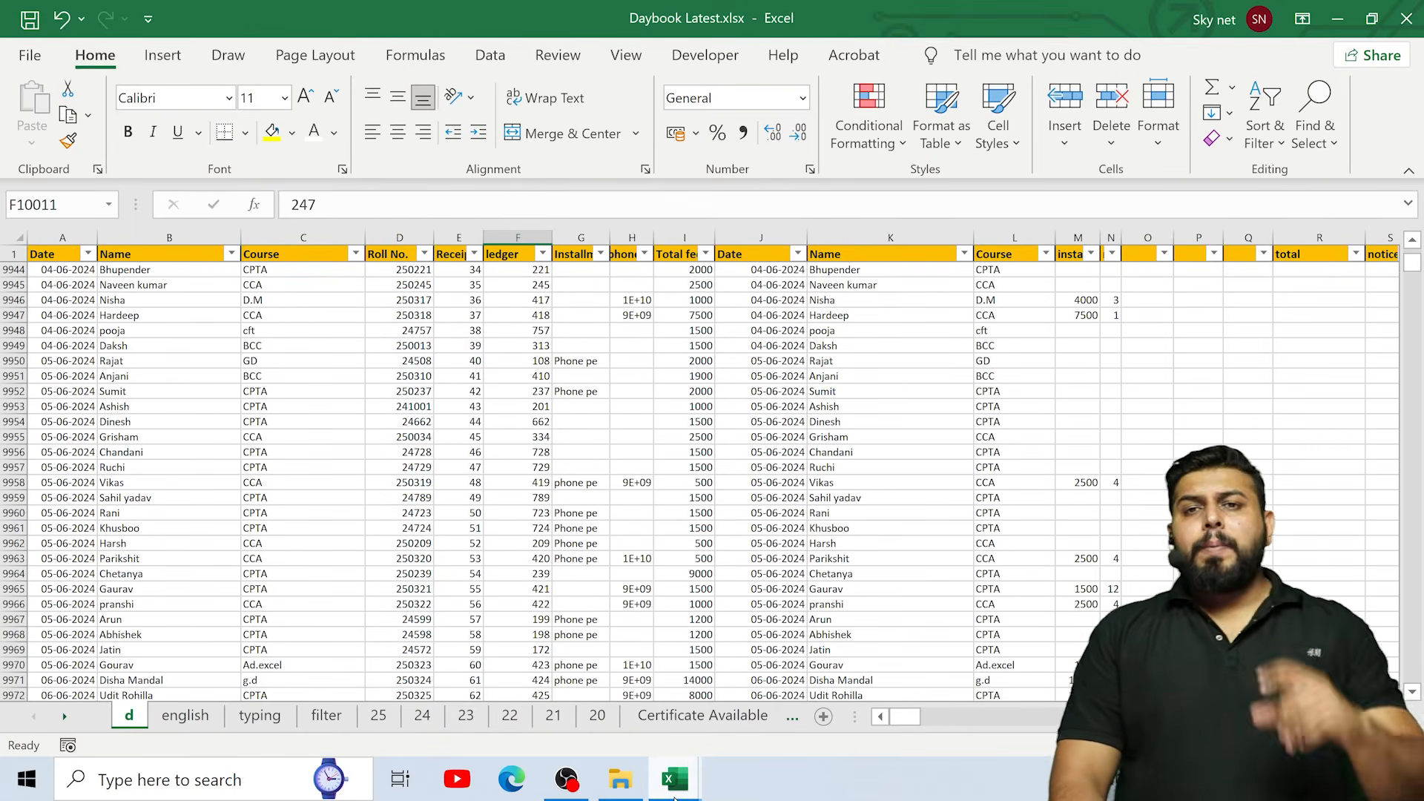
mouse_move(673, 799)
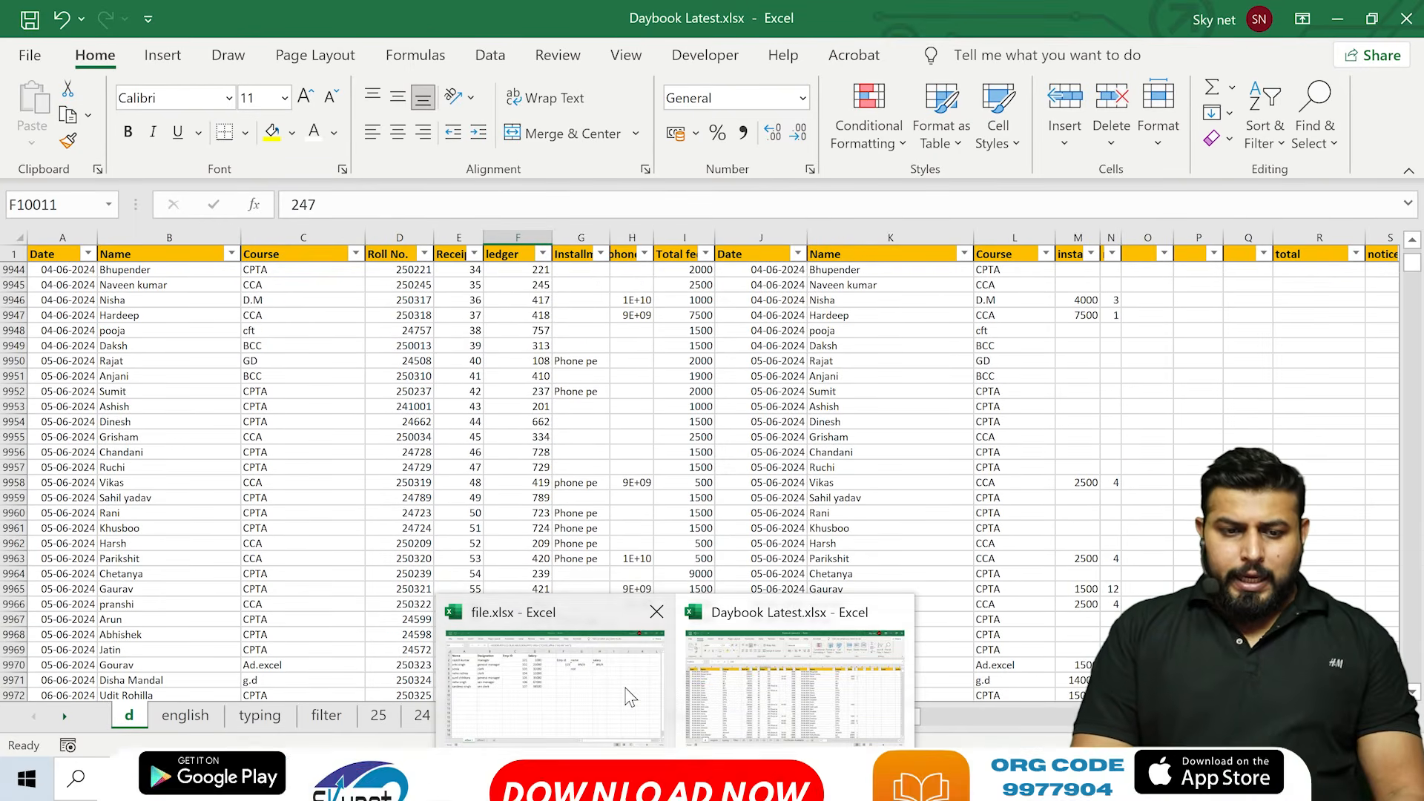
click(654, 709)
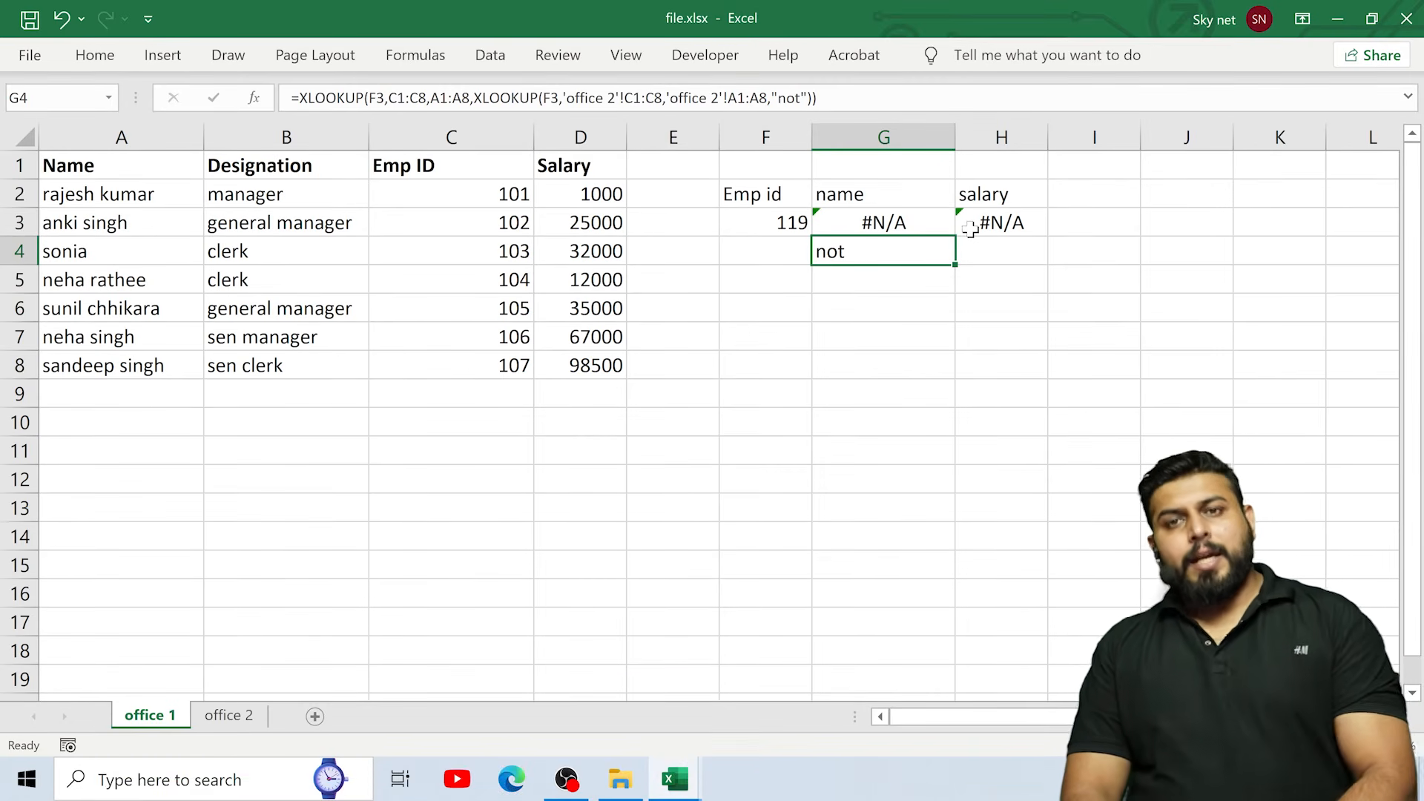
Step: Reopen Daybook Latest.xlsx and examine the date, name, course, roll number, receipt and ledger fields of row 10032 on sheet d
mouse_move(690, 790)
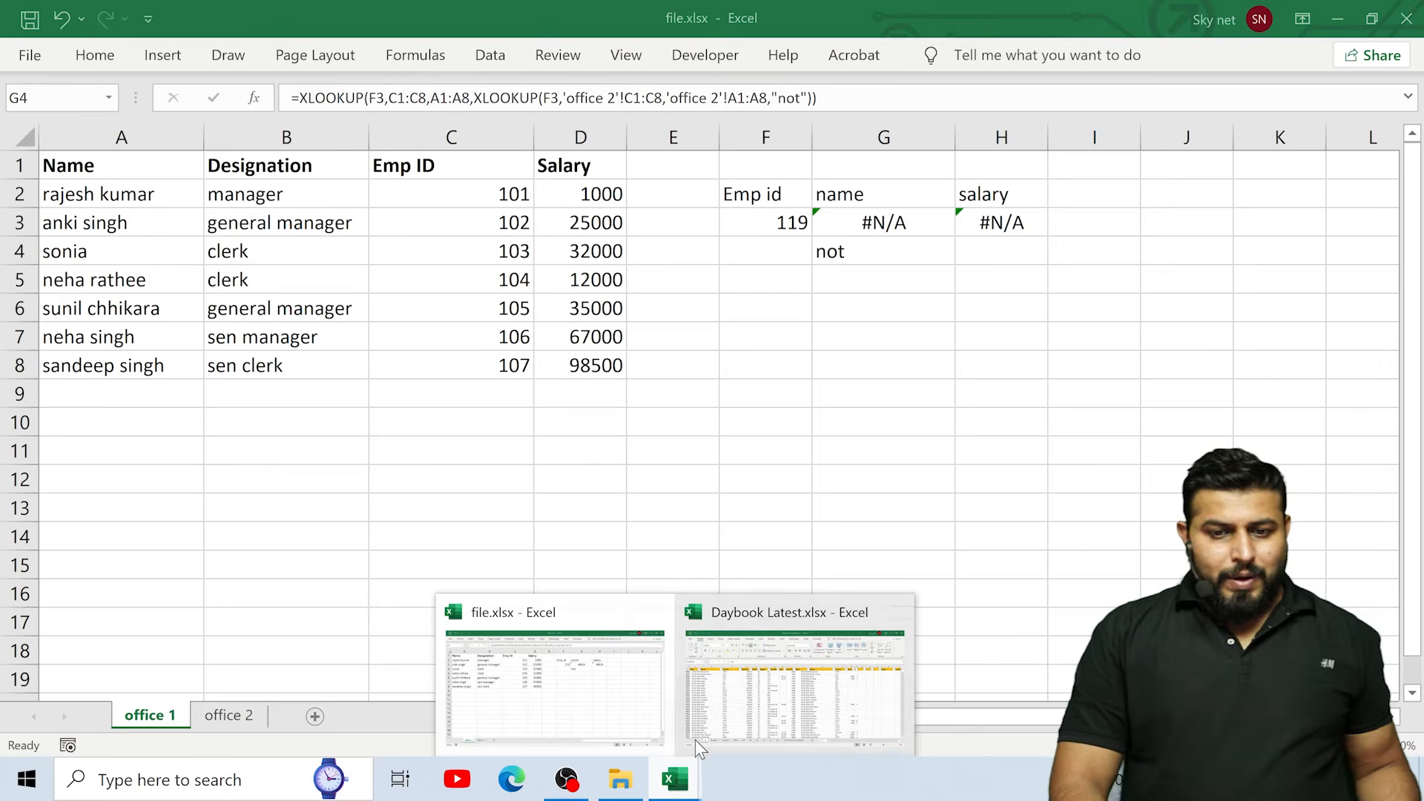
click(773, 676)
scroll(410, 437, down, 8)
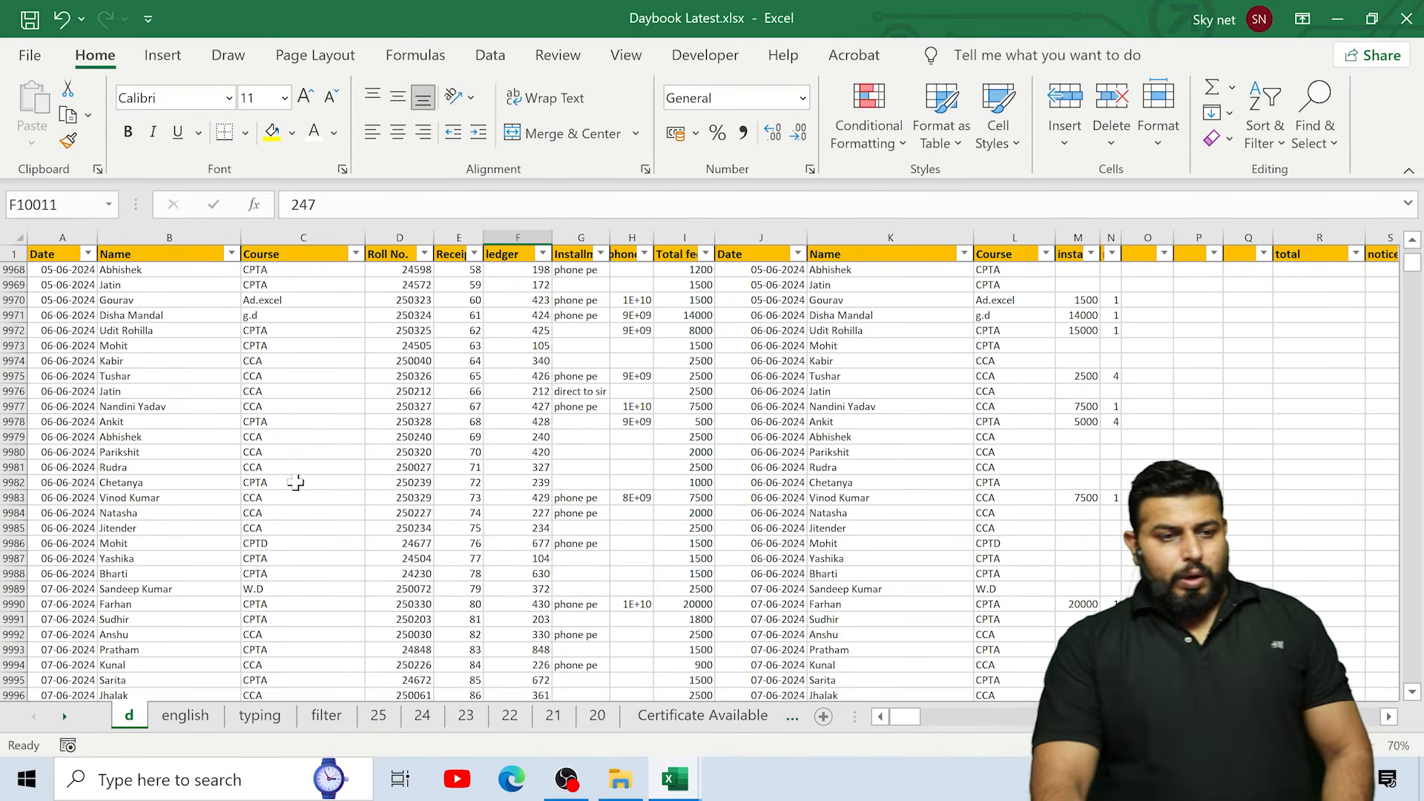
scroll(85, 564, down, 11)
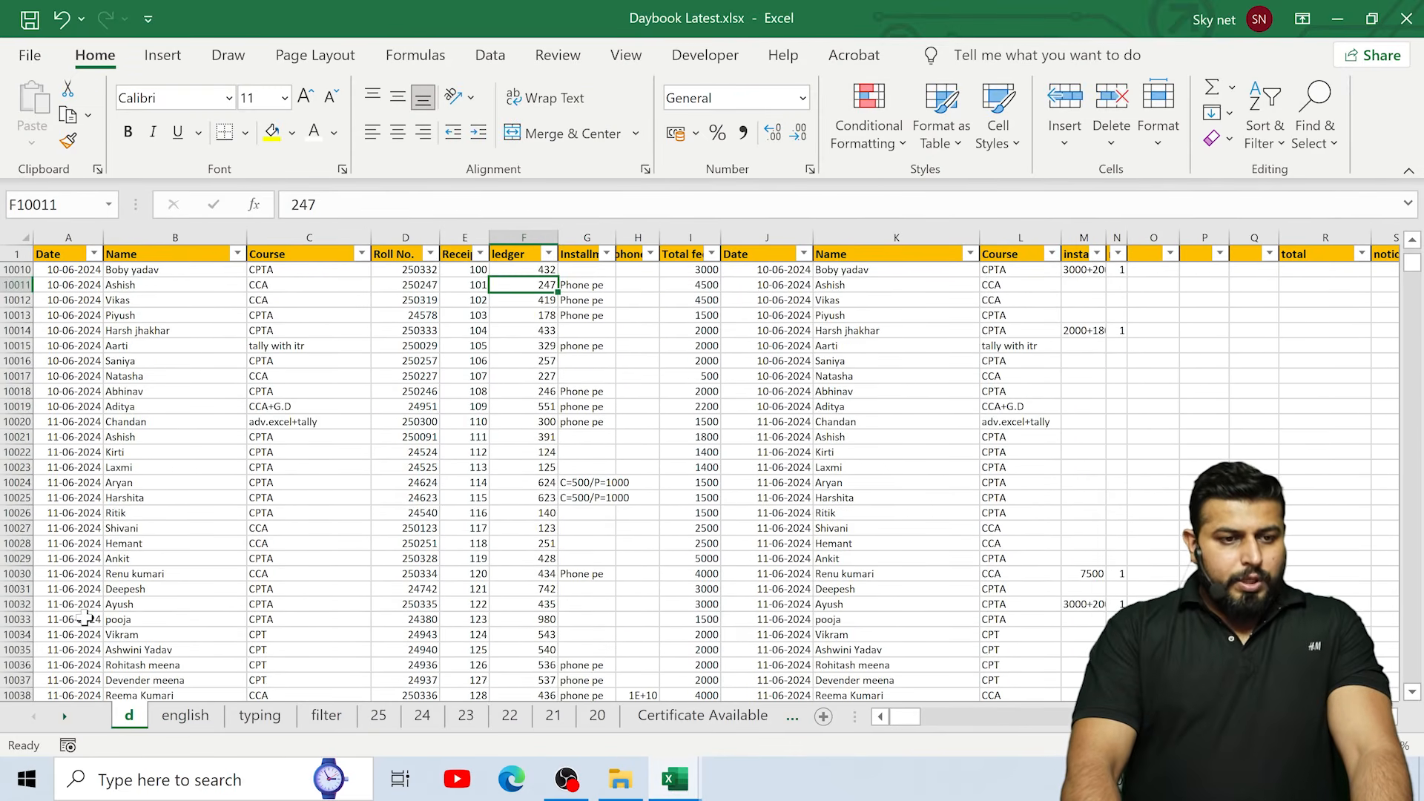
click(67, 604)
click(185, 604)
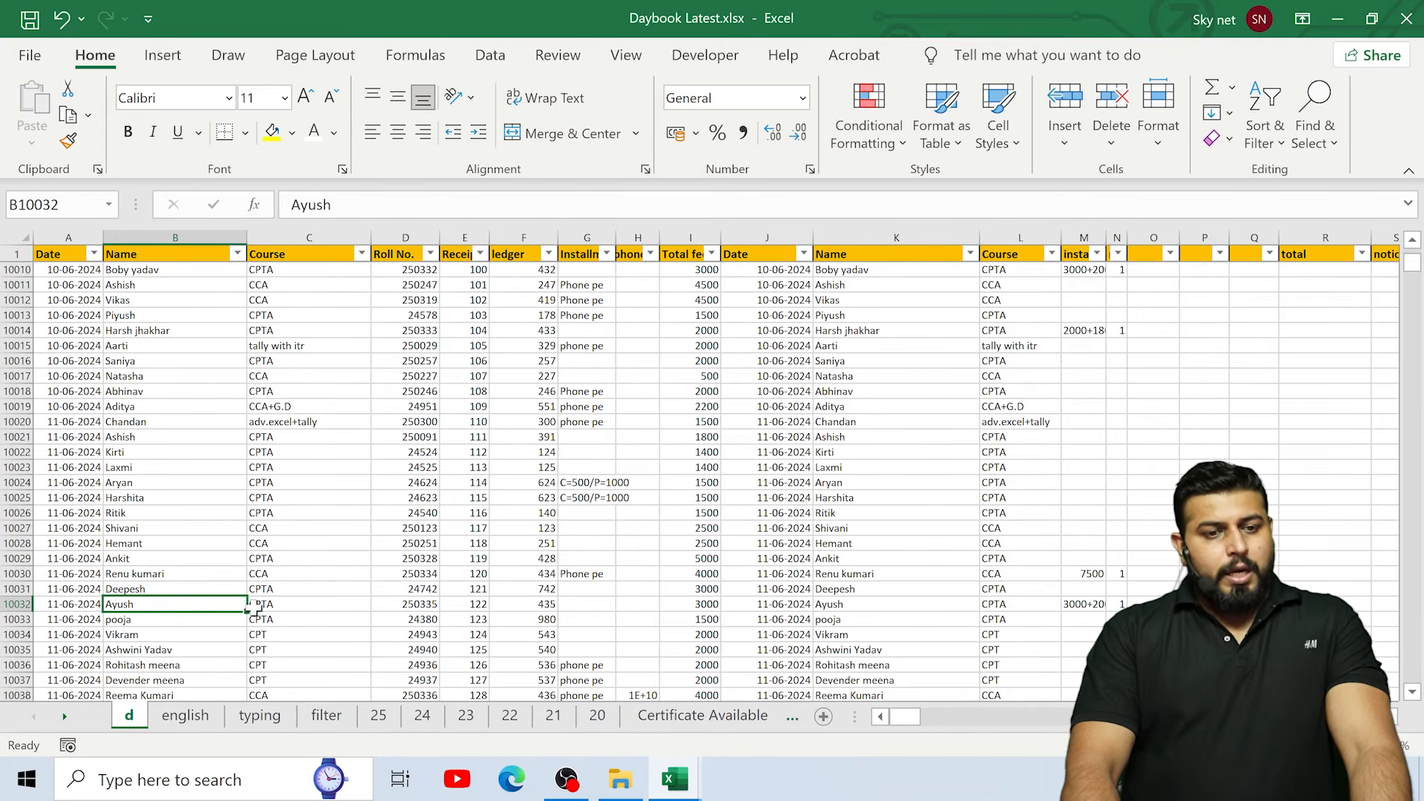
click(352, 608)
click(419, 605)
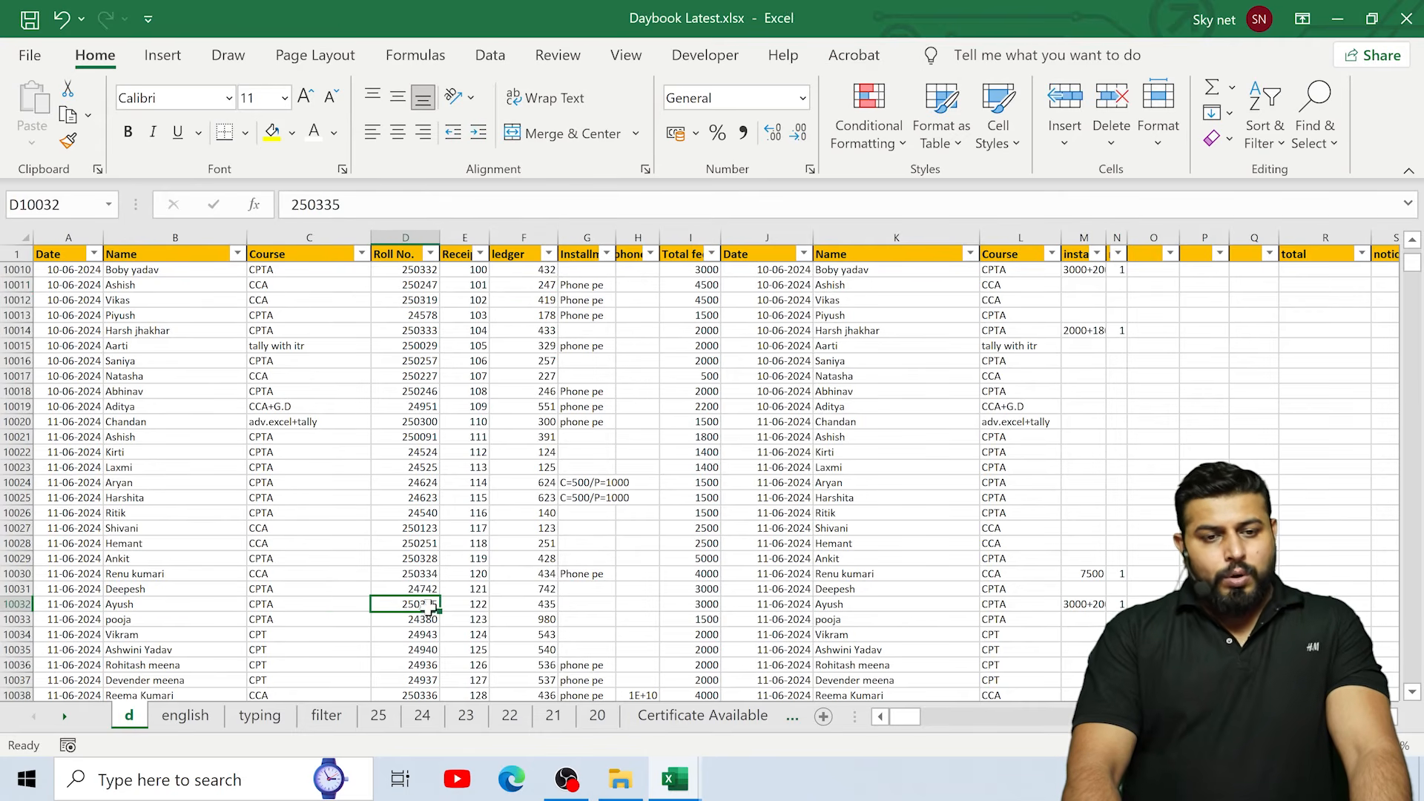
click(475, 604)
click(574, 605)
click(754, 619)
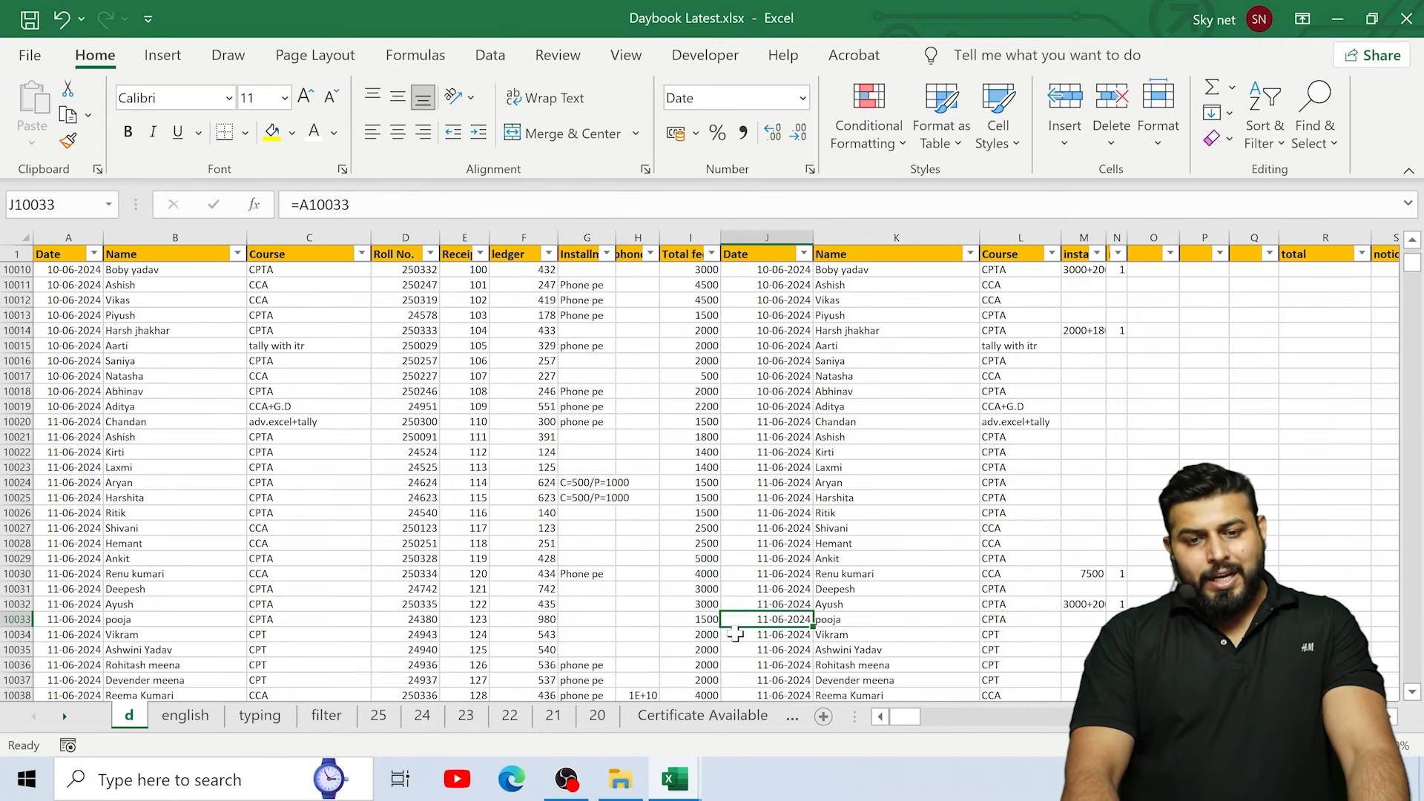
scroll(740, 639, down, 3)
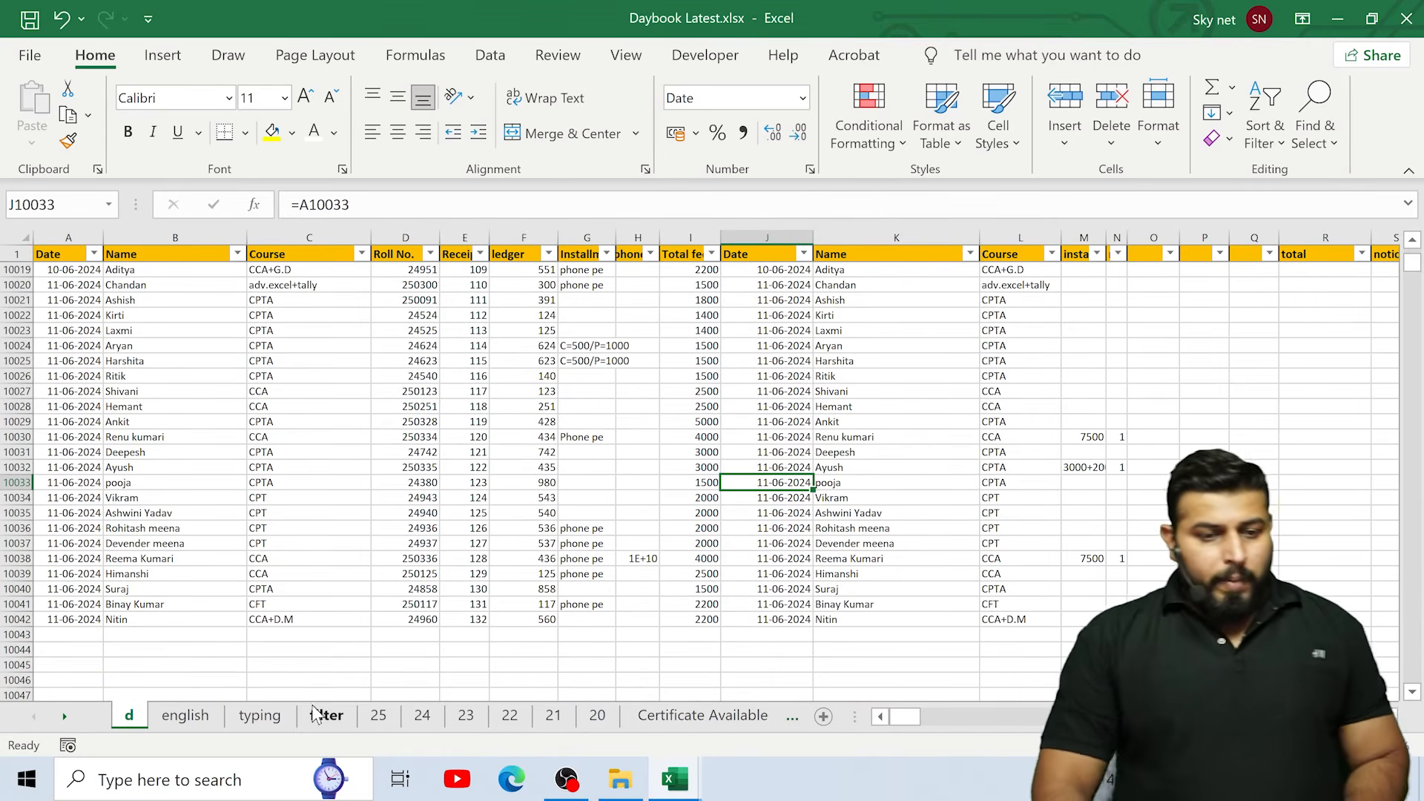
Step: Open sheet 25 and examine the roll no and name cells in row 337
click(388, 714)
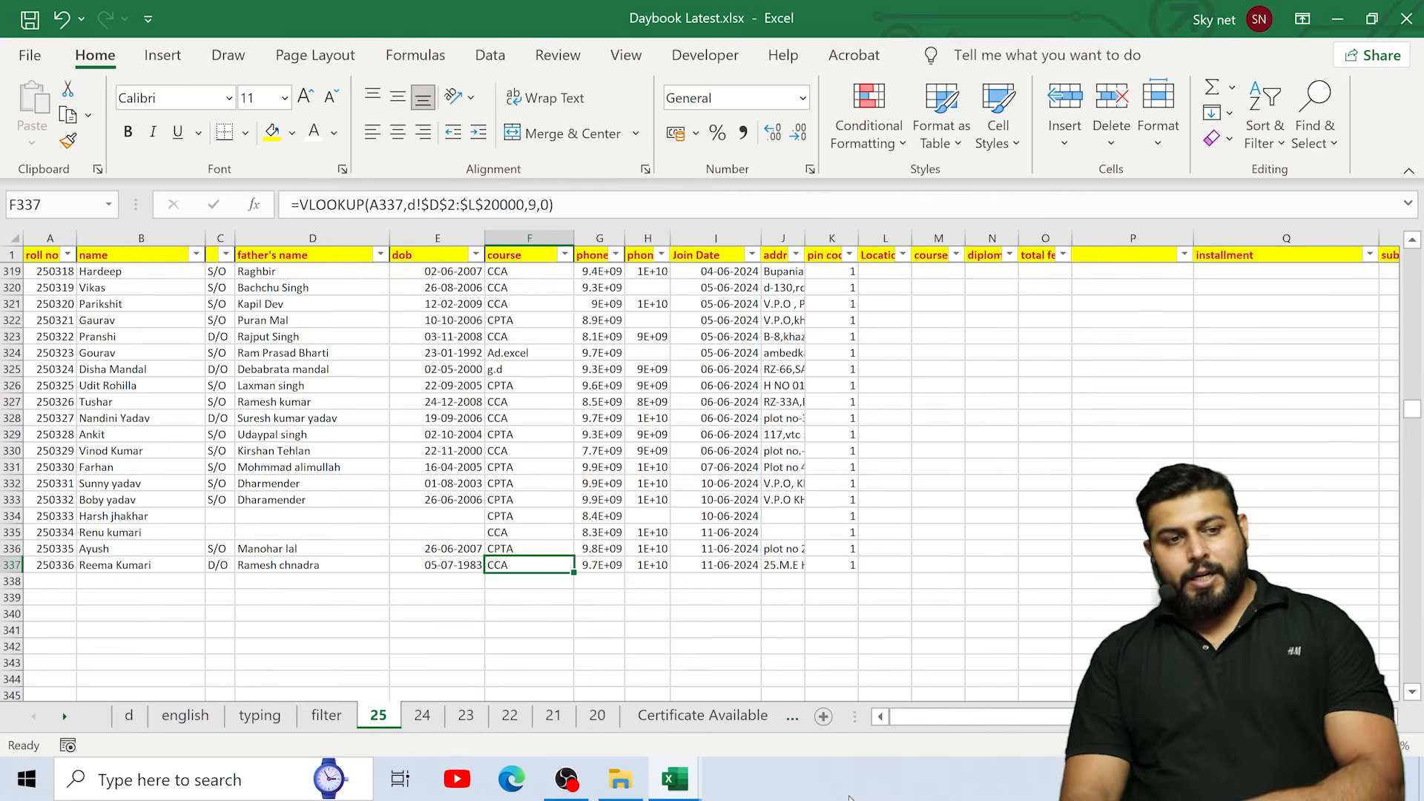
click(45, 579)
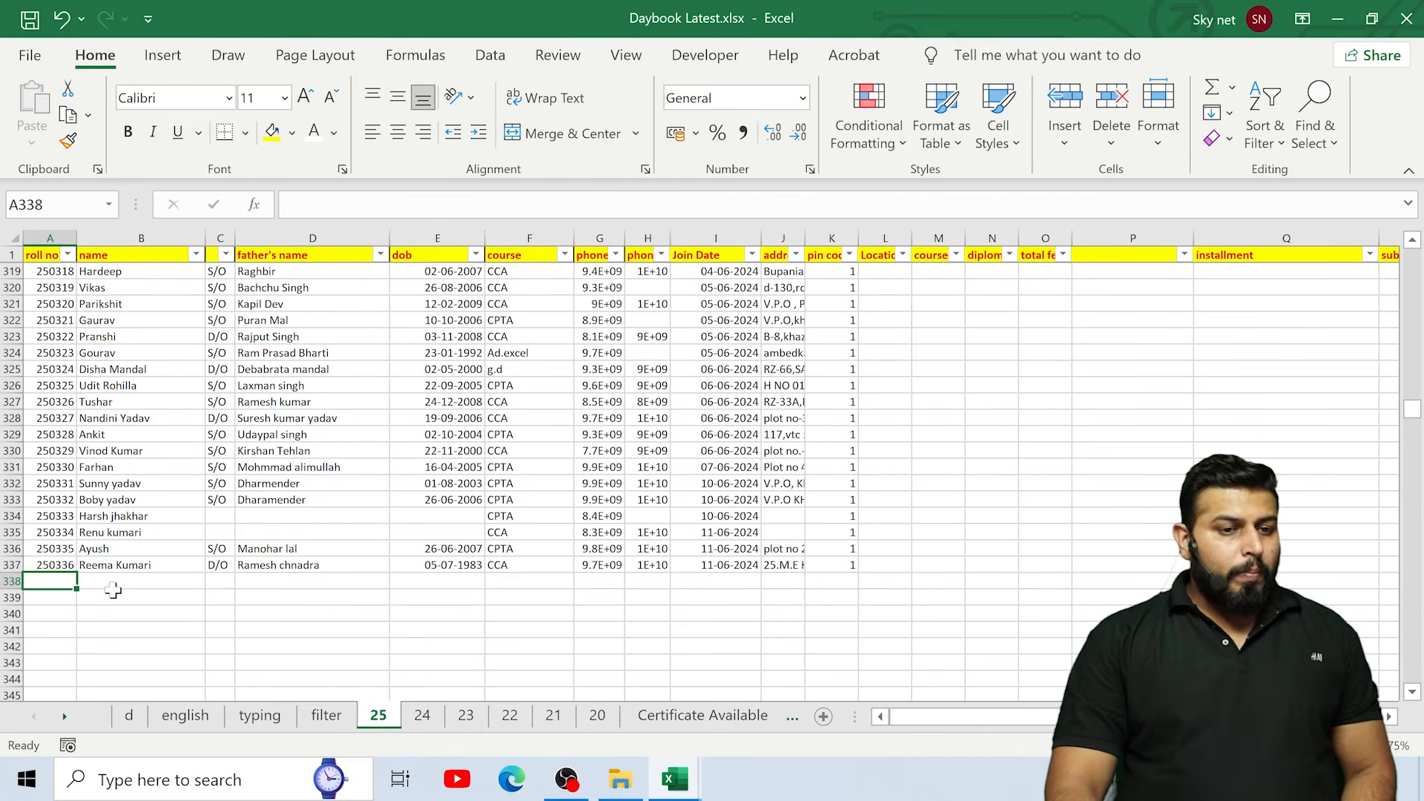
click(59, 562)
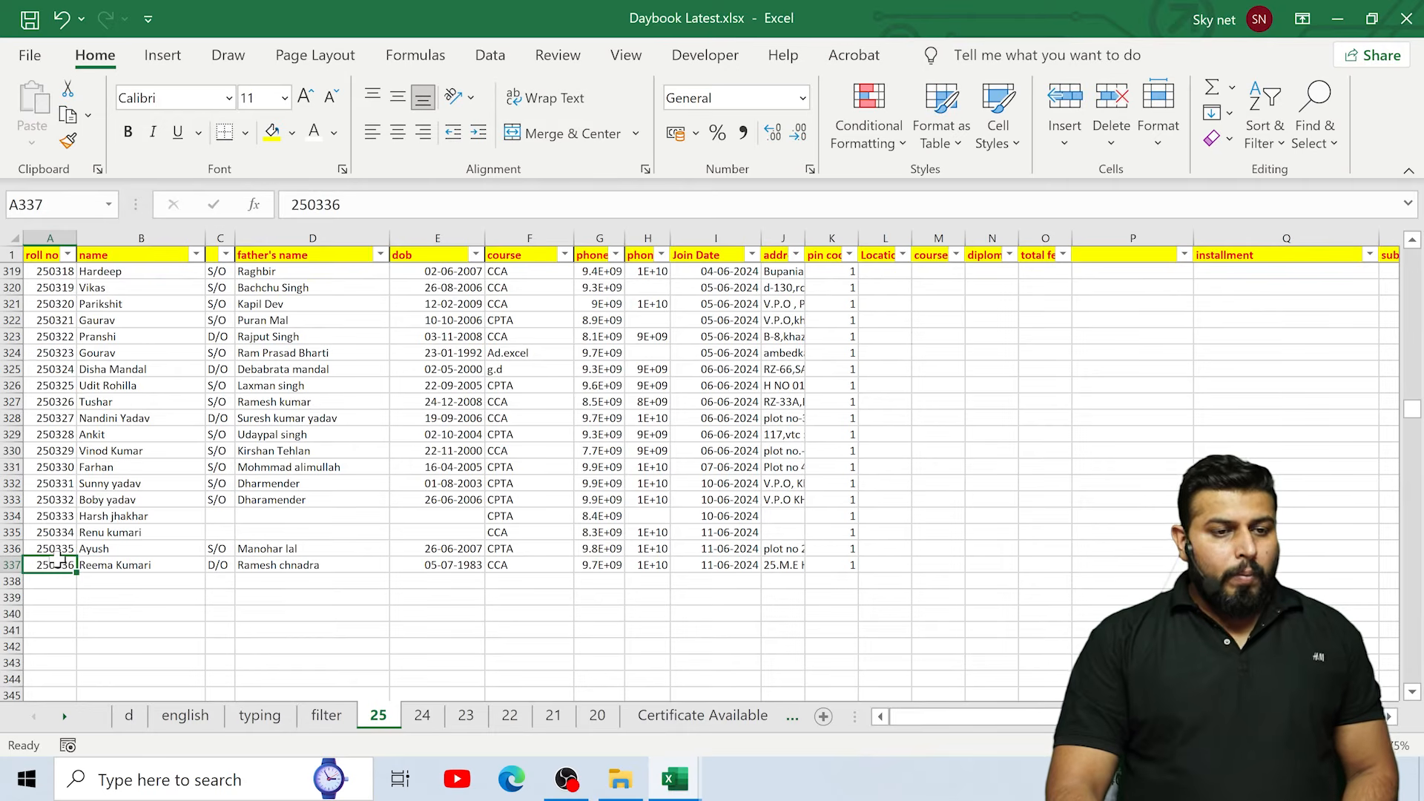
click(117, 567)
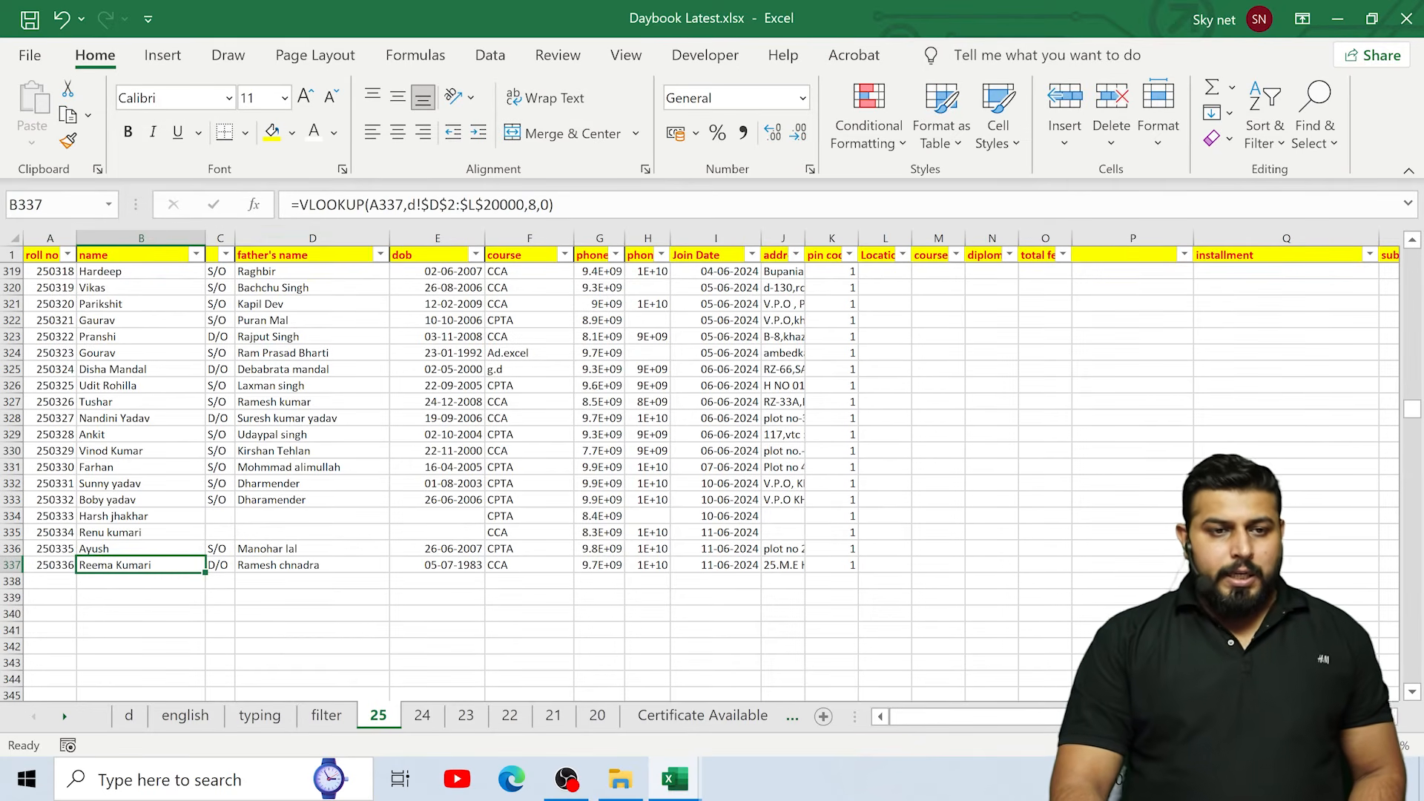
Step: Examine the roll numbers and names in rows 10040 and 10041 of sheet d, and return to sheet 25
click(137, 713)
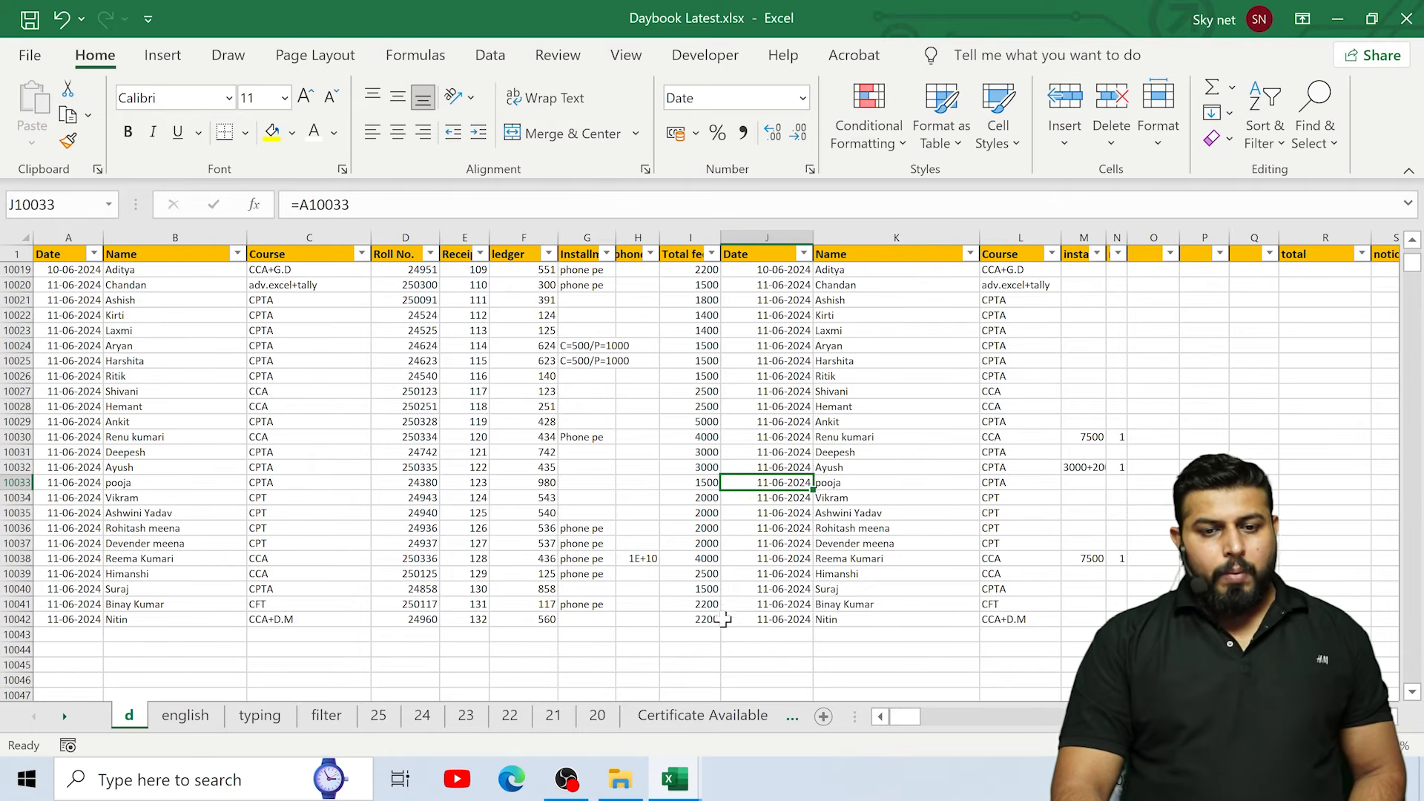
click(415, 607)
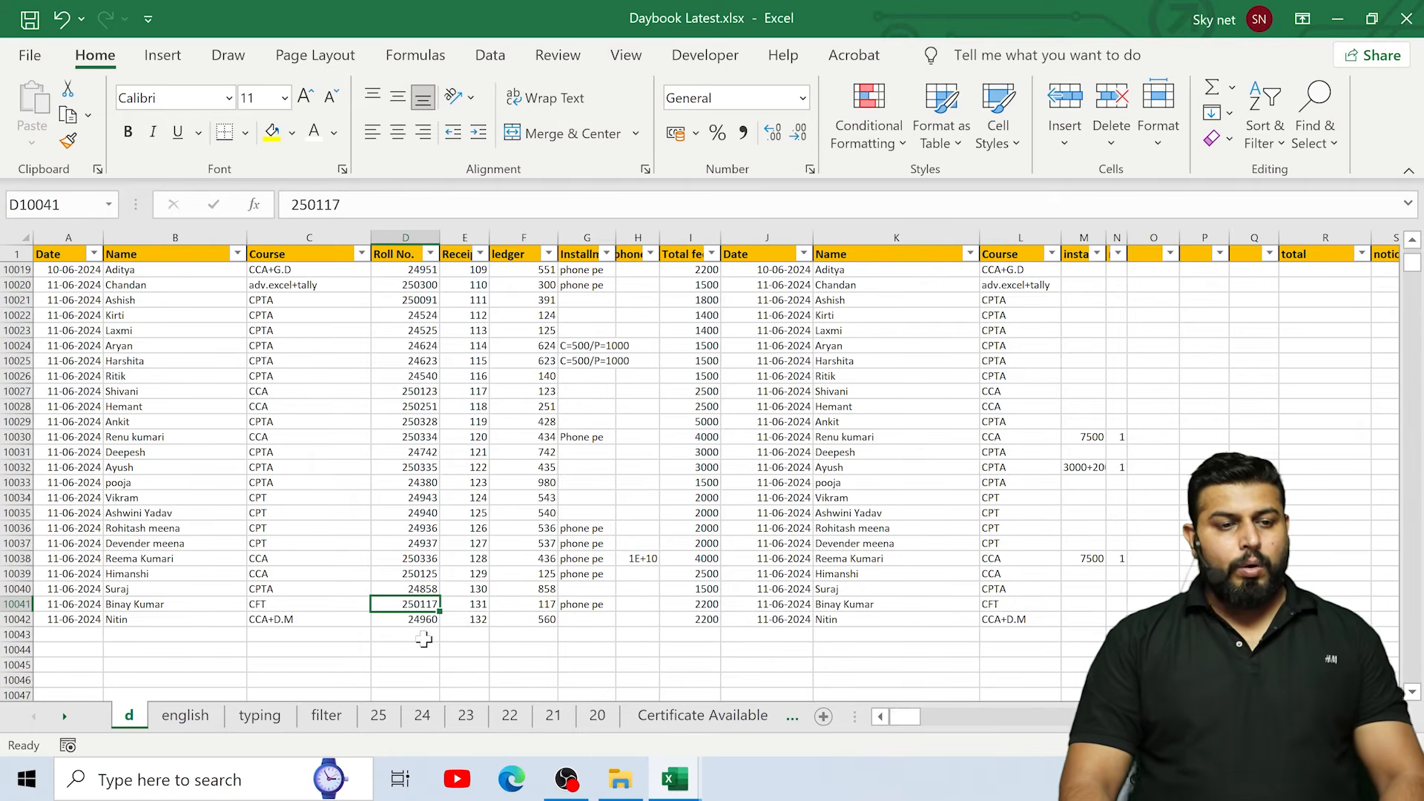
click(141, 603)
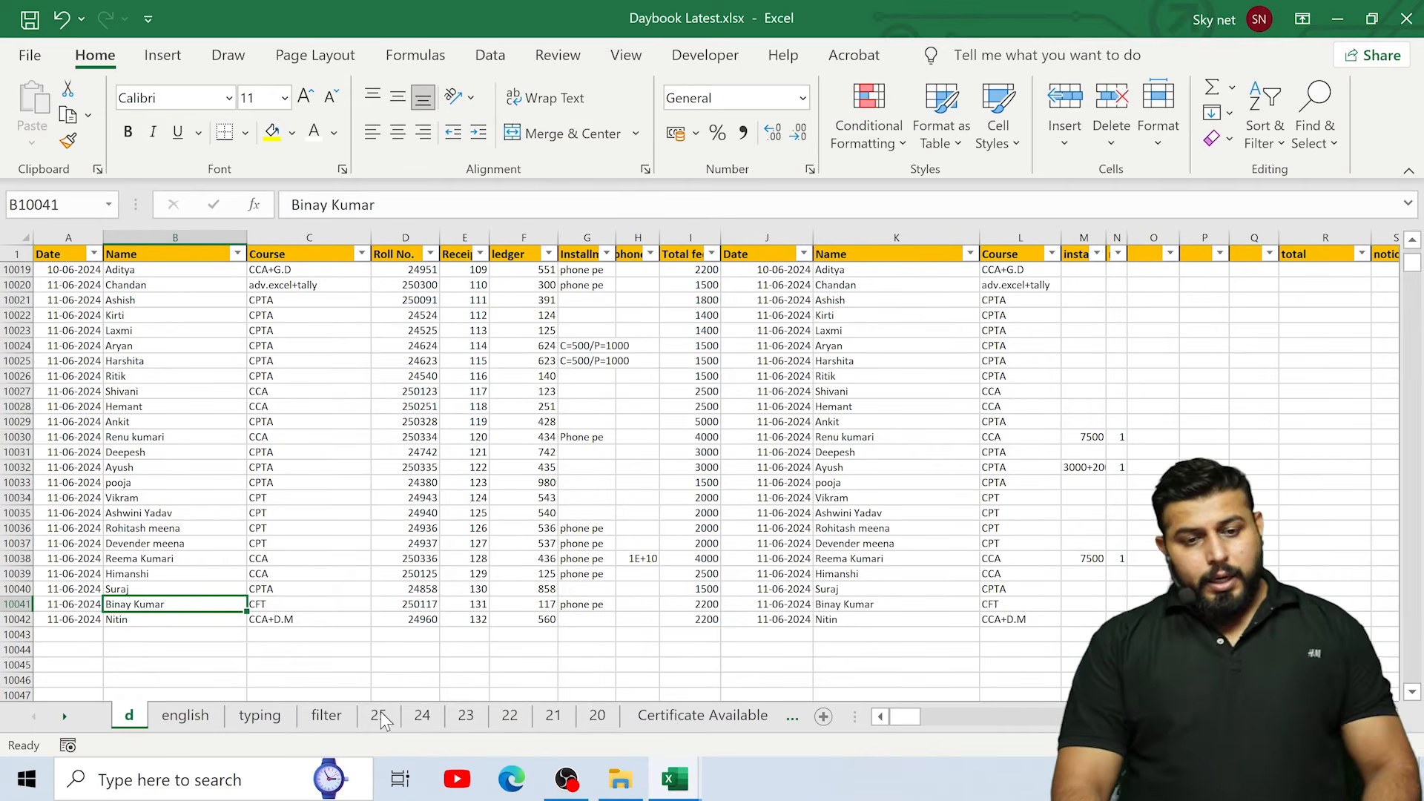
click(383, 591)
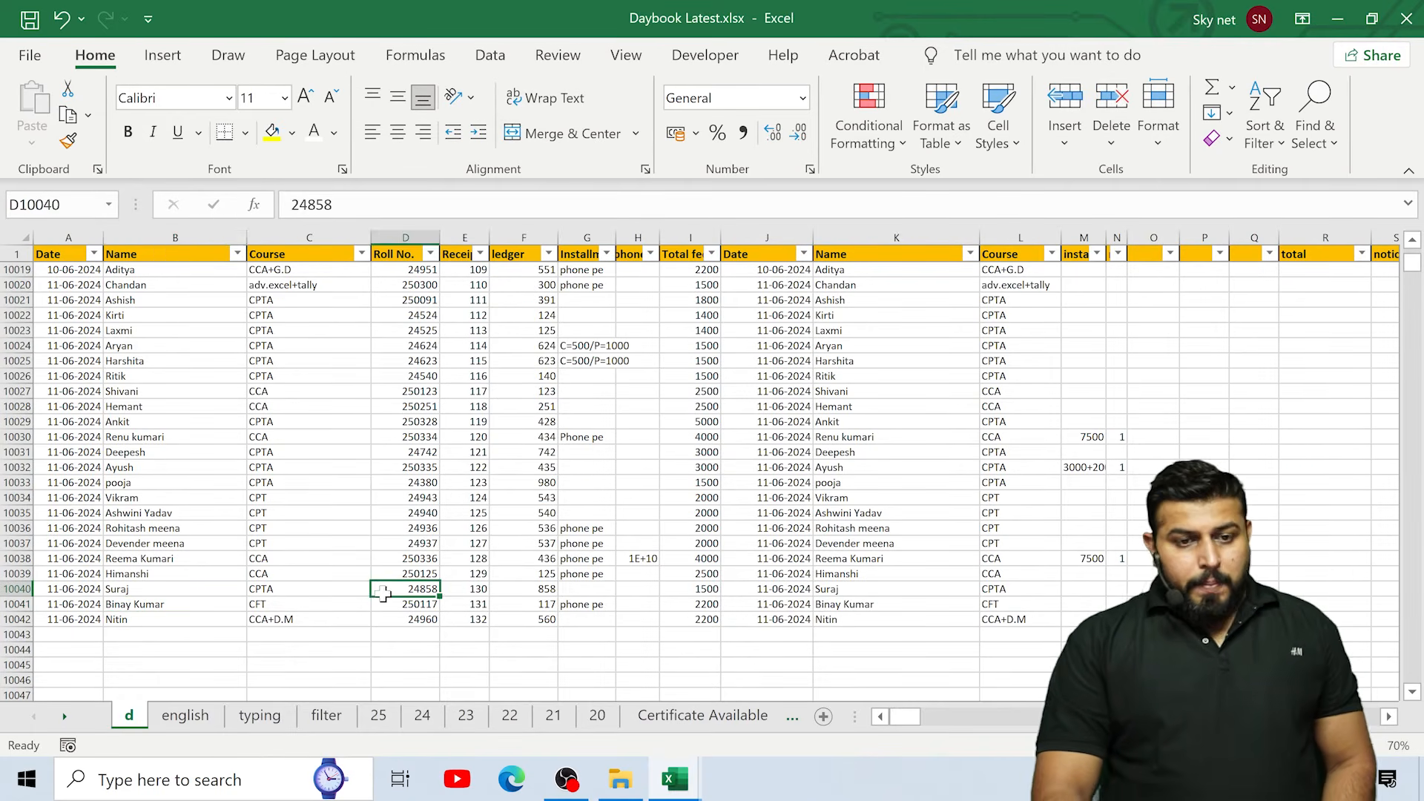
click(132, 591)
click(382, 718)
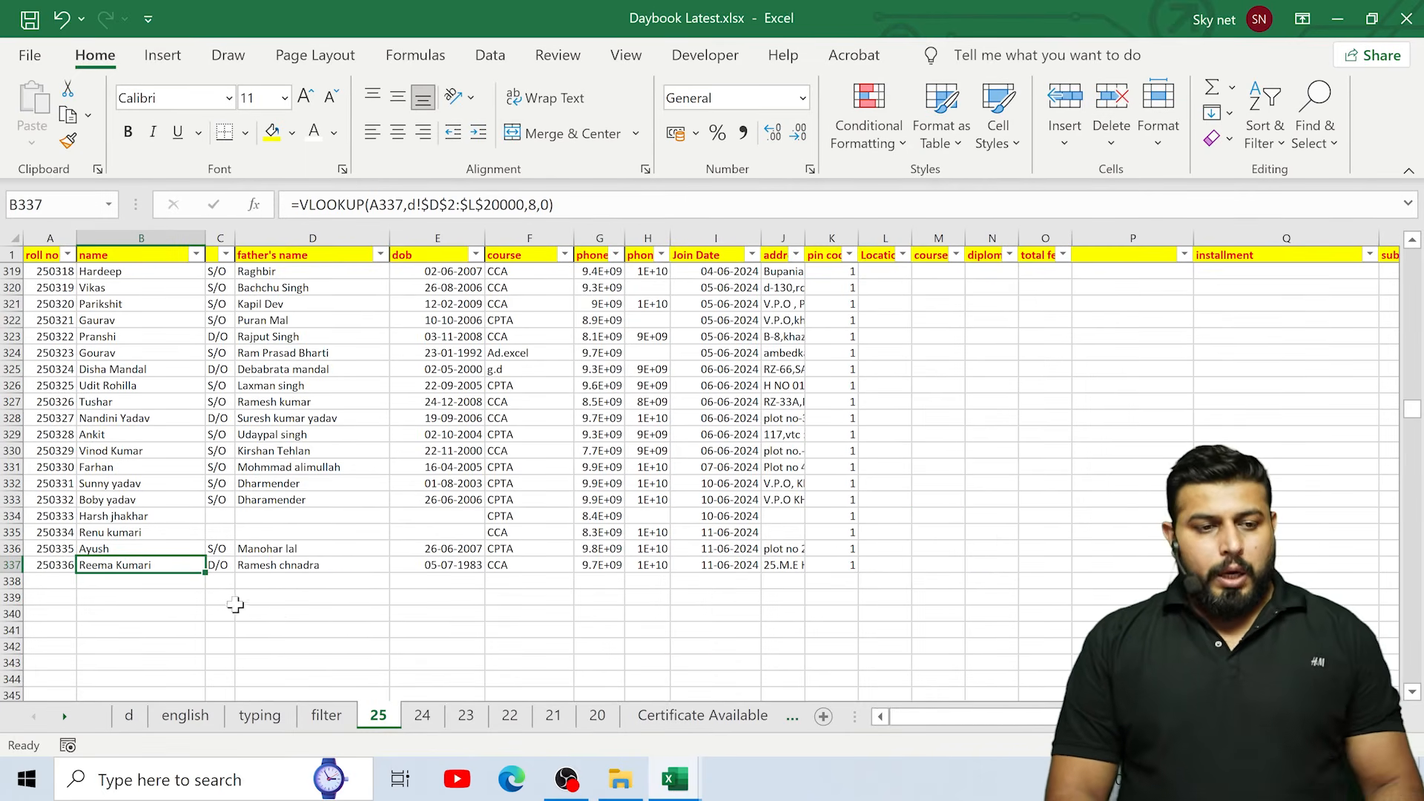
Step: Inspect the VLOOKUP formula in B337 of sheet 25, including its table_array argument d!$D$2:$L$20000
double_click(114, 564)
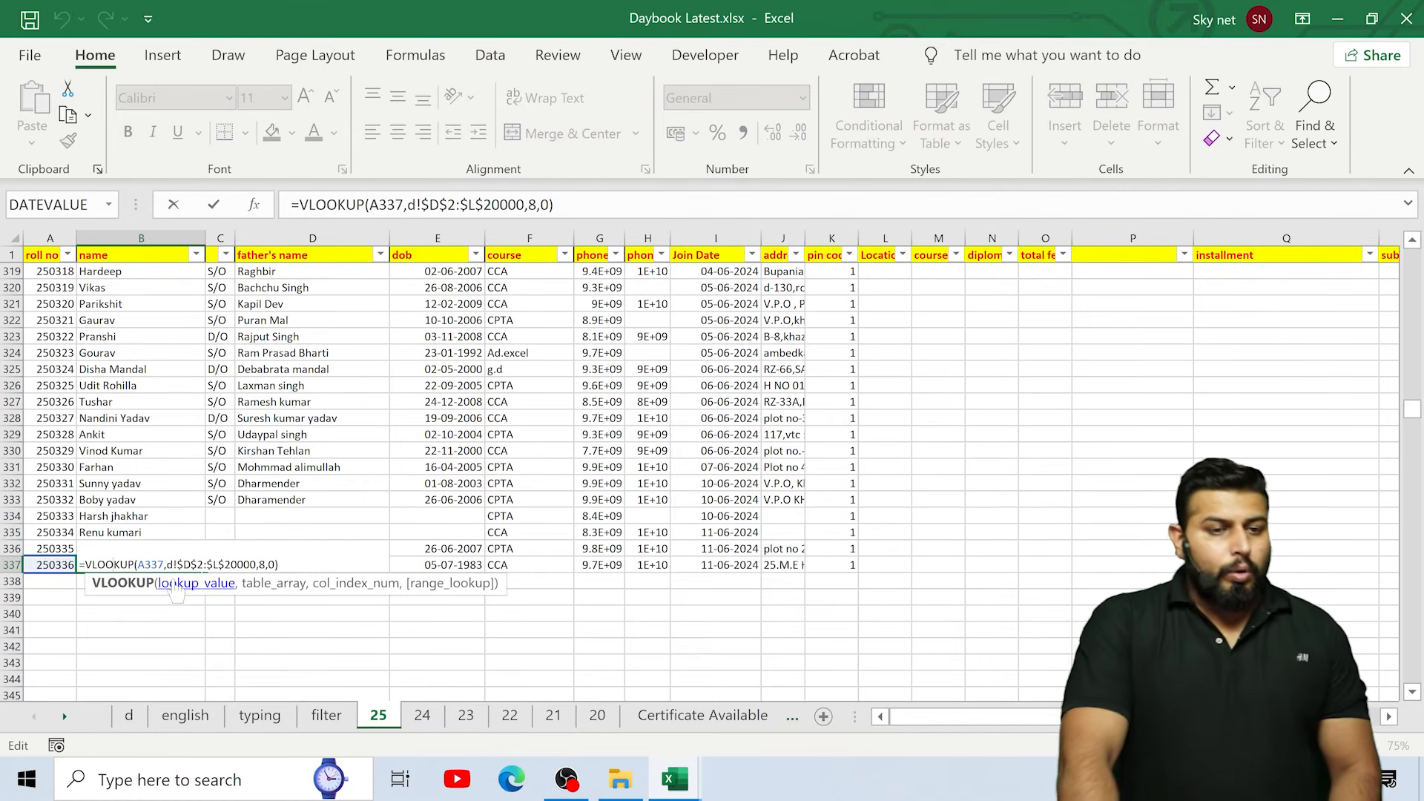
key(Escape)
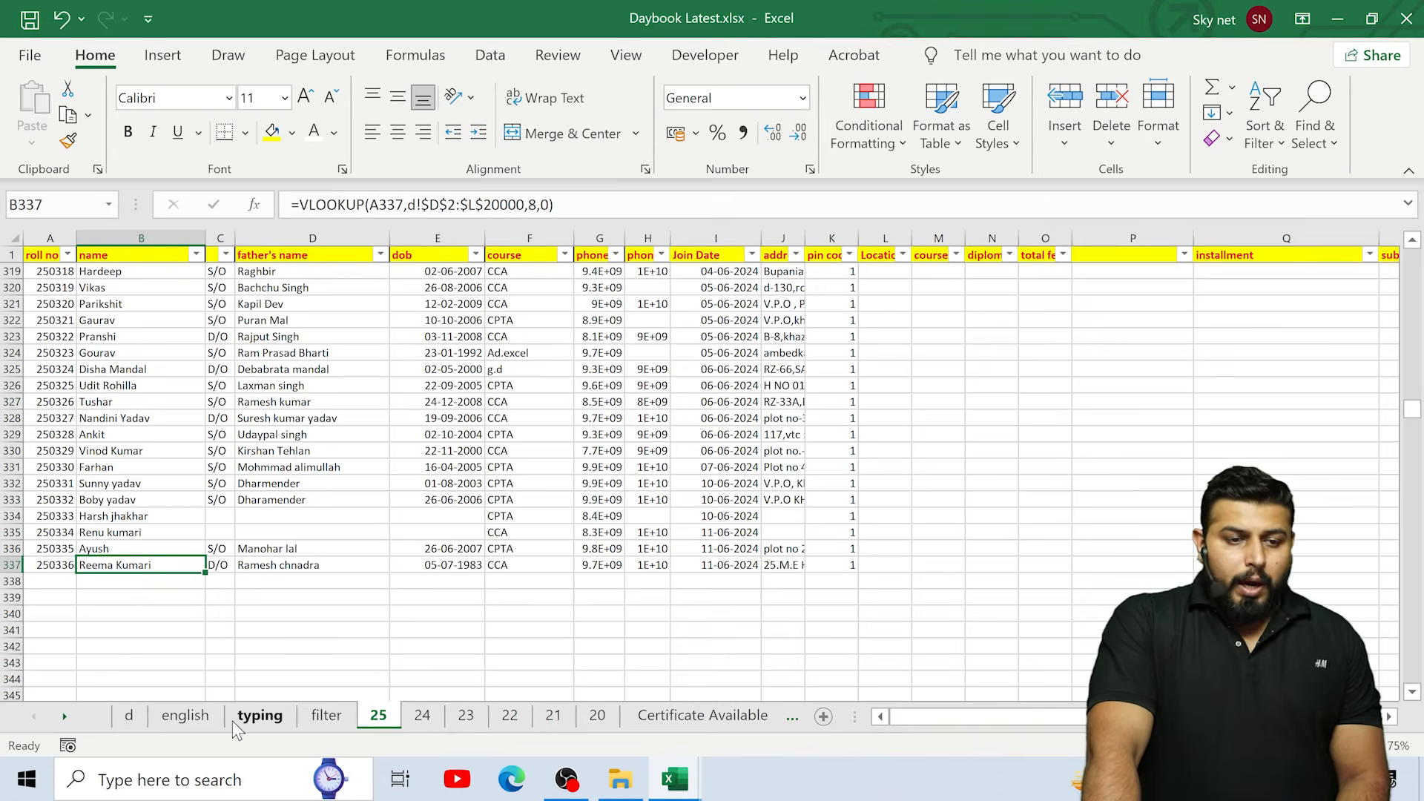
click(125, 722)
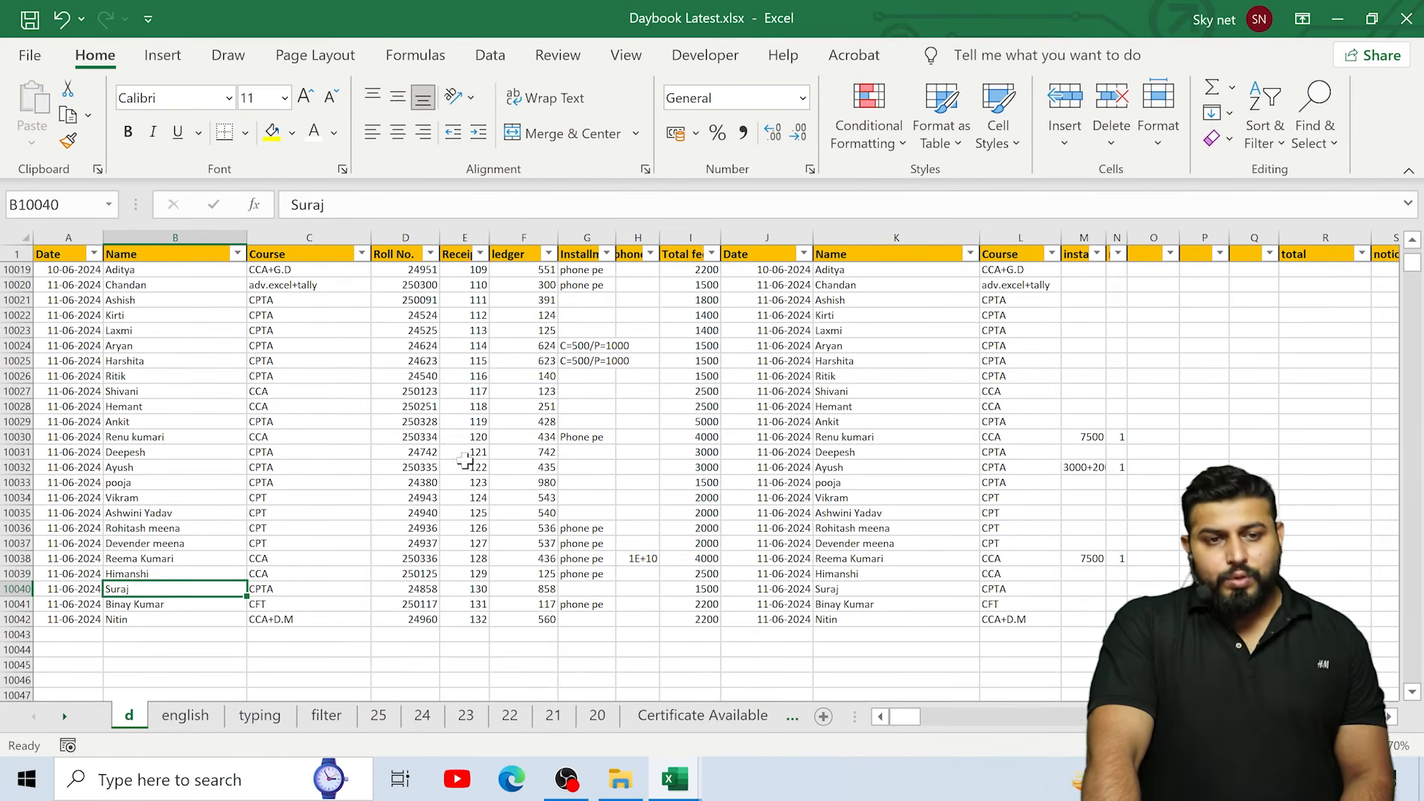
click(374, 716)
double_click(152, 566)
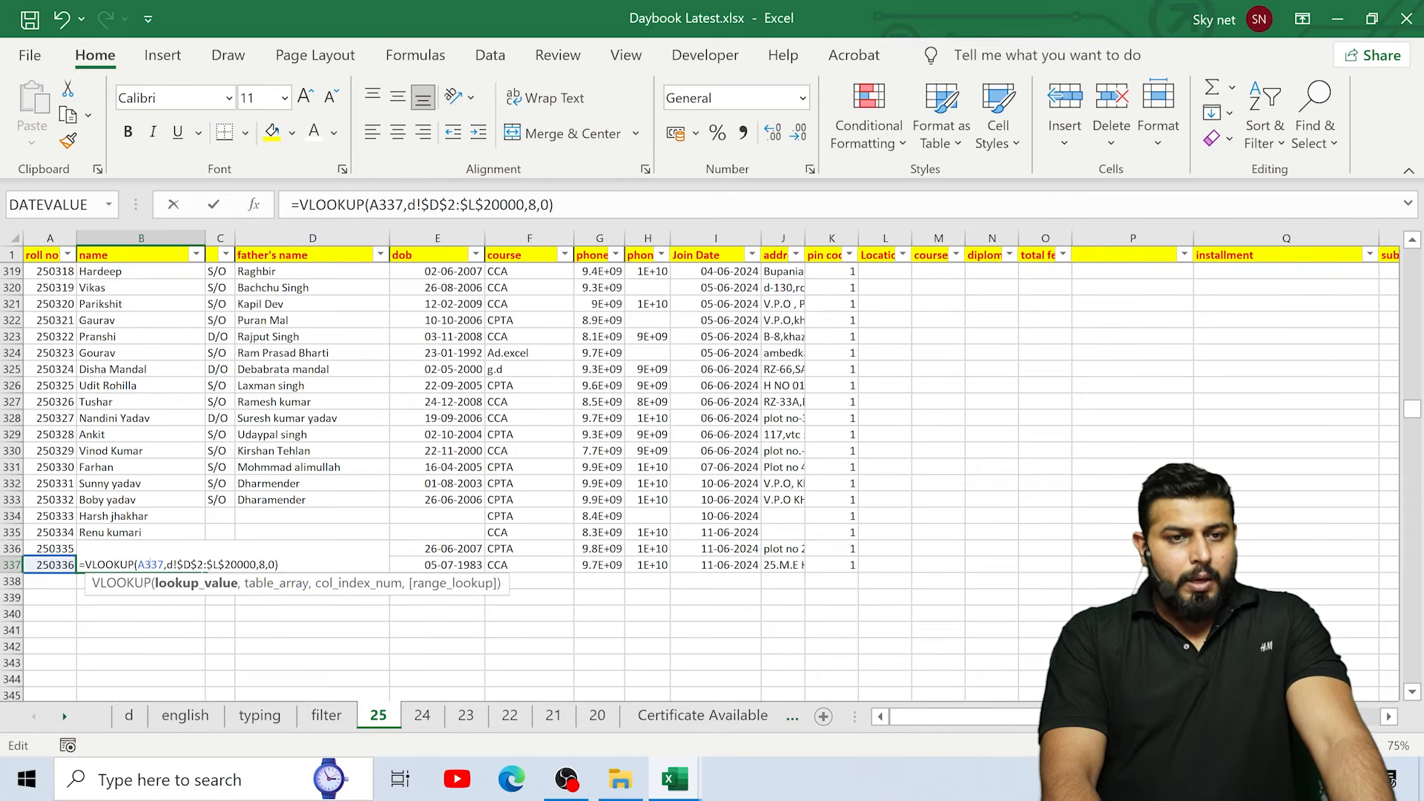
click(261, 584)
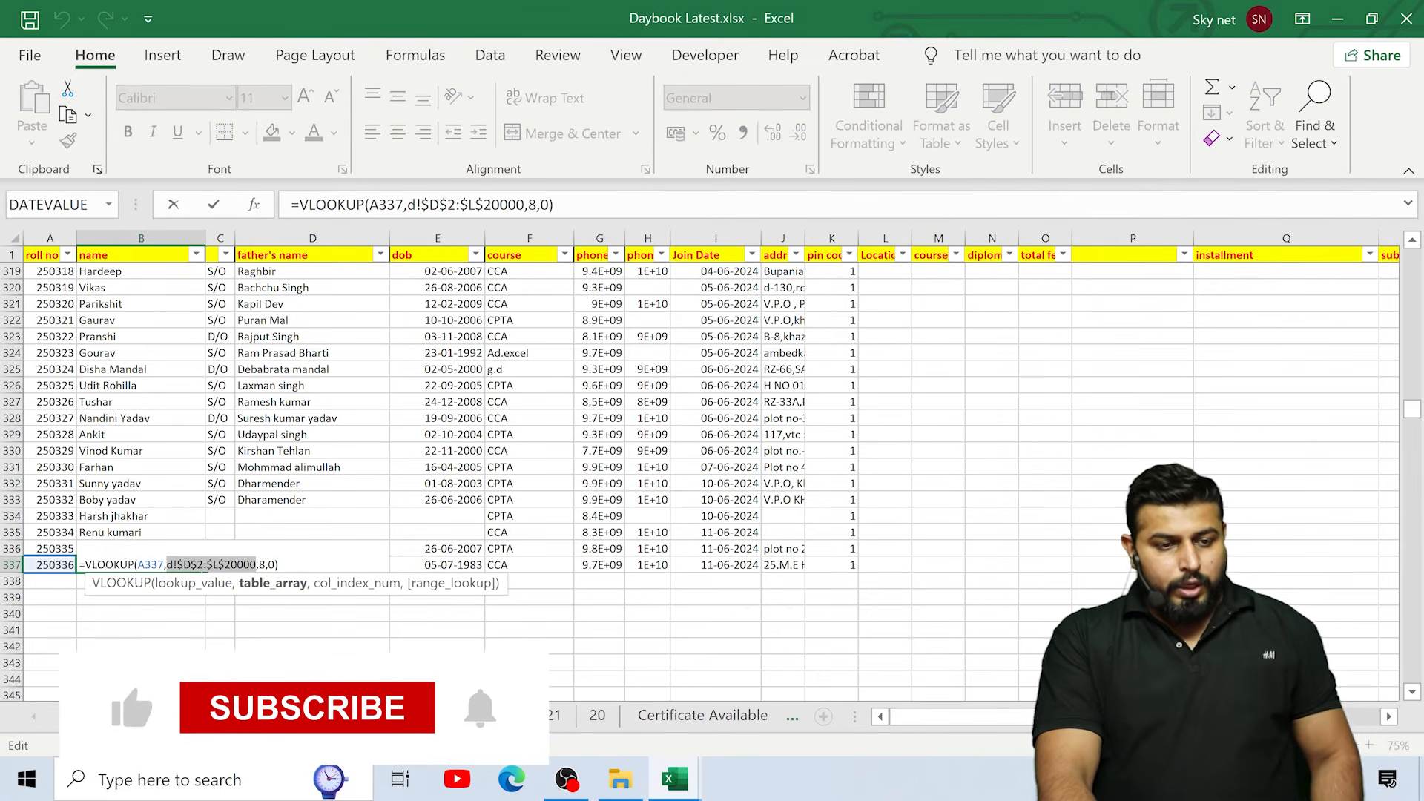
key(ctrl+Return)
Step: Review the Roll No. and receipt columns D:E on sheet d and select cell D20
click(341, 716)
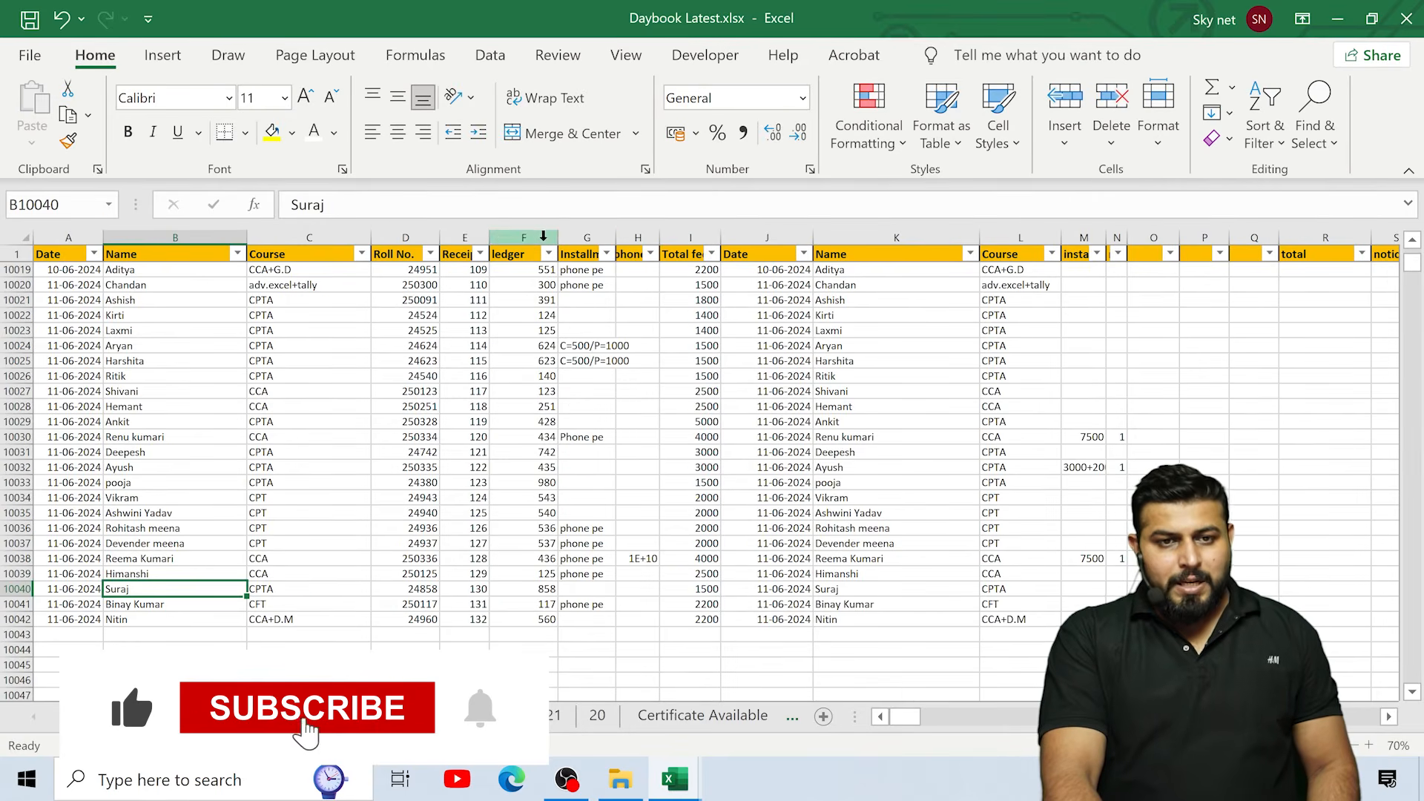
drag(406, 238, 451, 408)
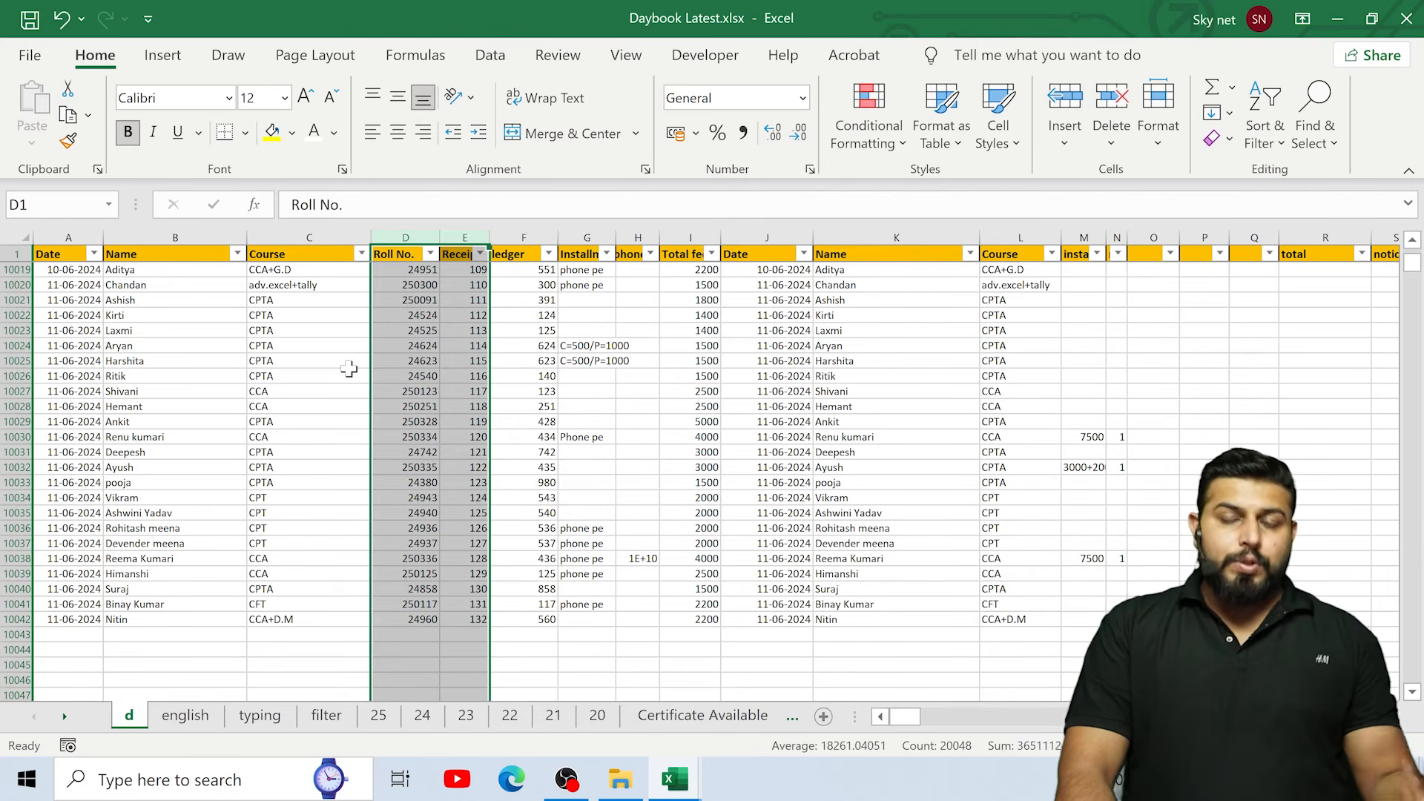
click(427, 406)
drag(414, 254, 405, 408)
click(370, 545)
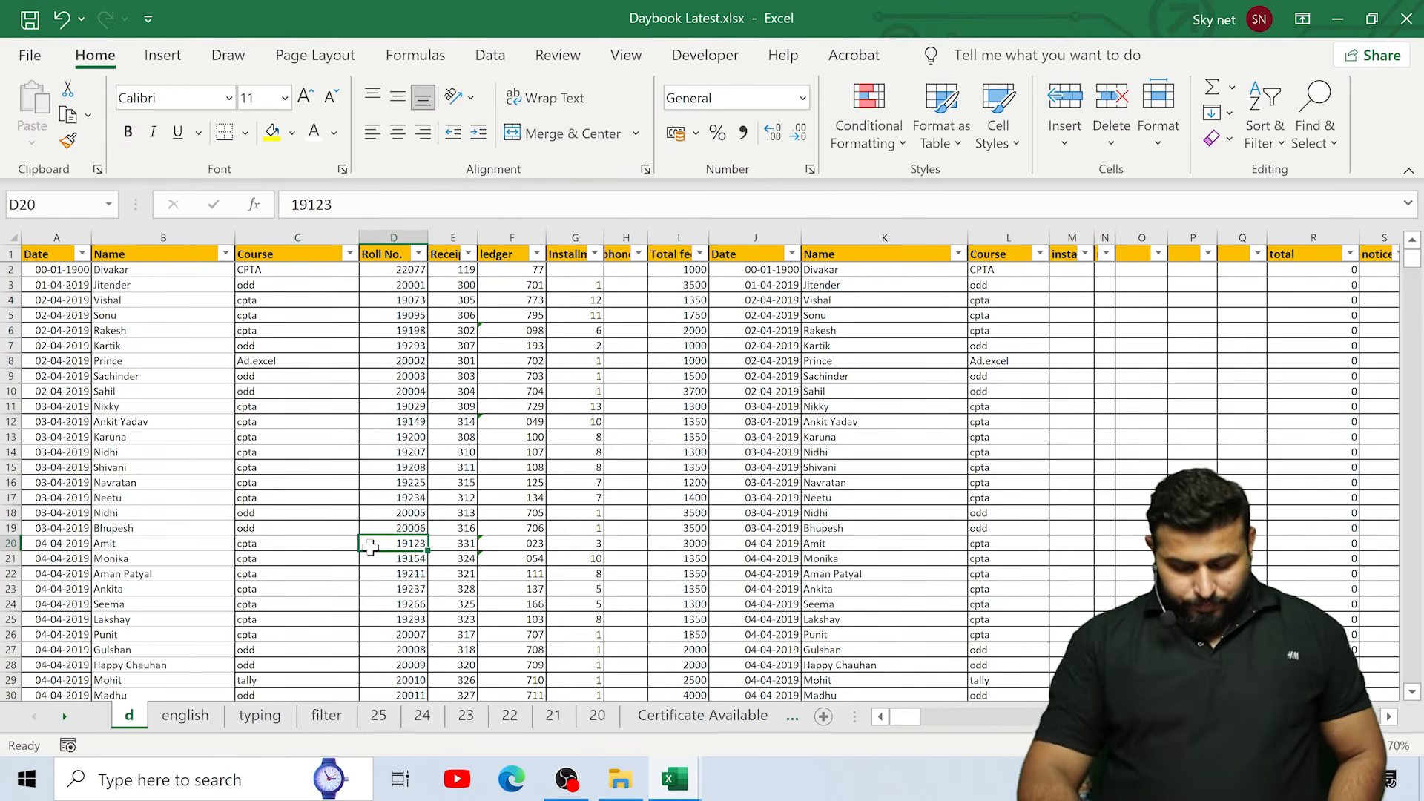
Step: Go to the last entry on sheet d and select its roll number in D10042
key(ctrl+Down)
key(Left)
key(Left)
key(Left)
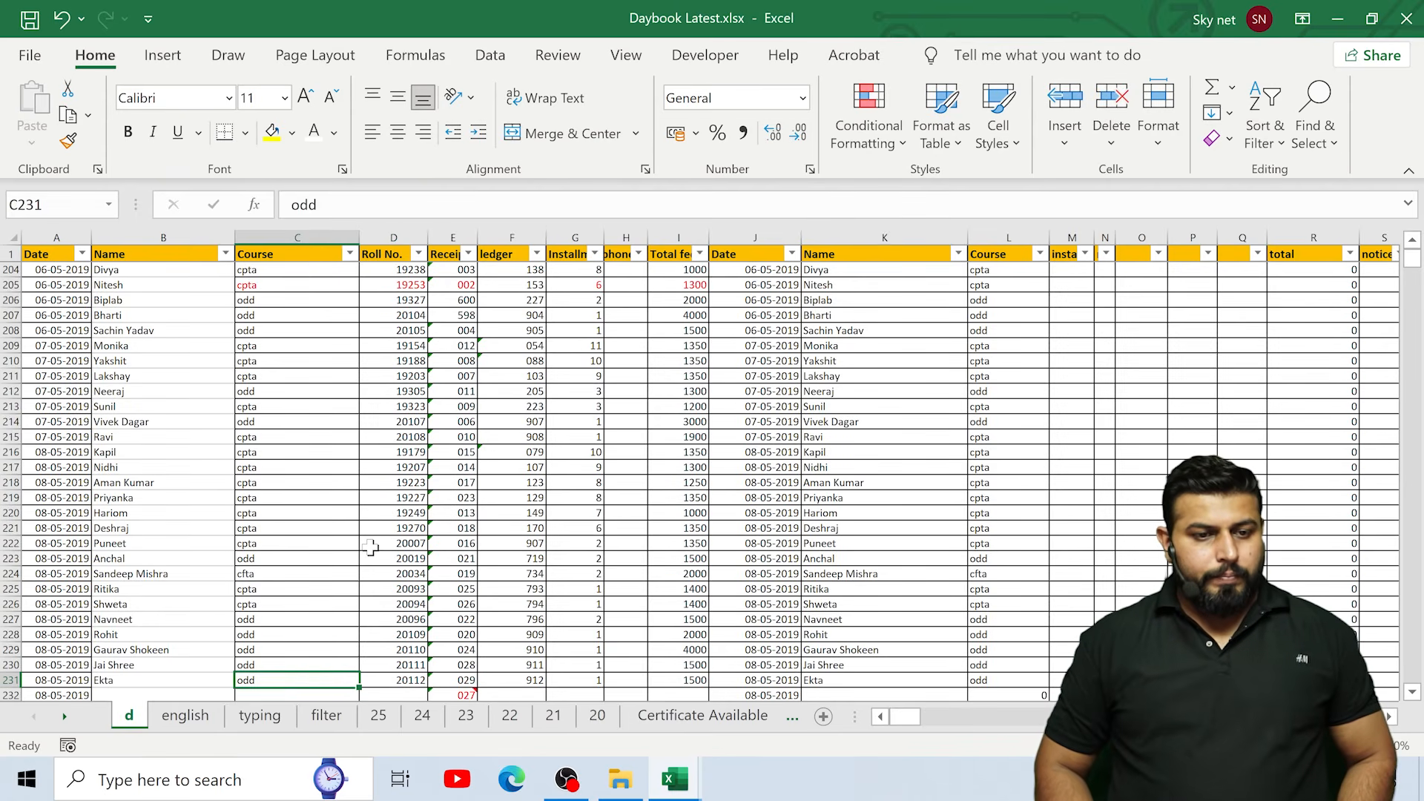
key(ctrl+Down)
key(ctrl+Down)
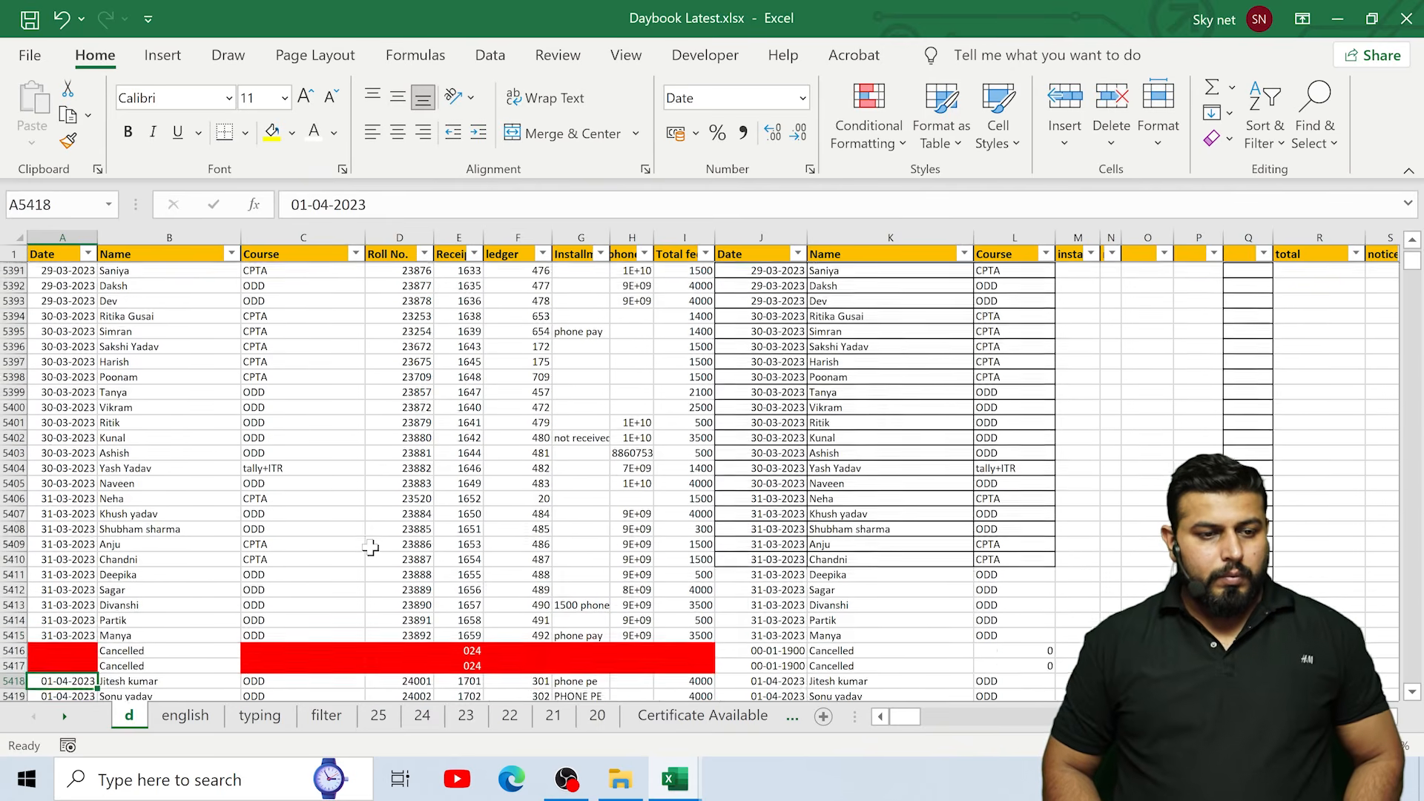
key(ctrl+Down)
key(ctrl+Down)
key(ctrl+Up)
key(Right)
key(Right)
key(Right)
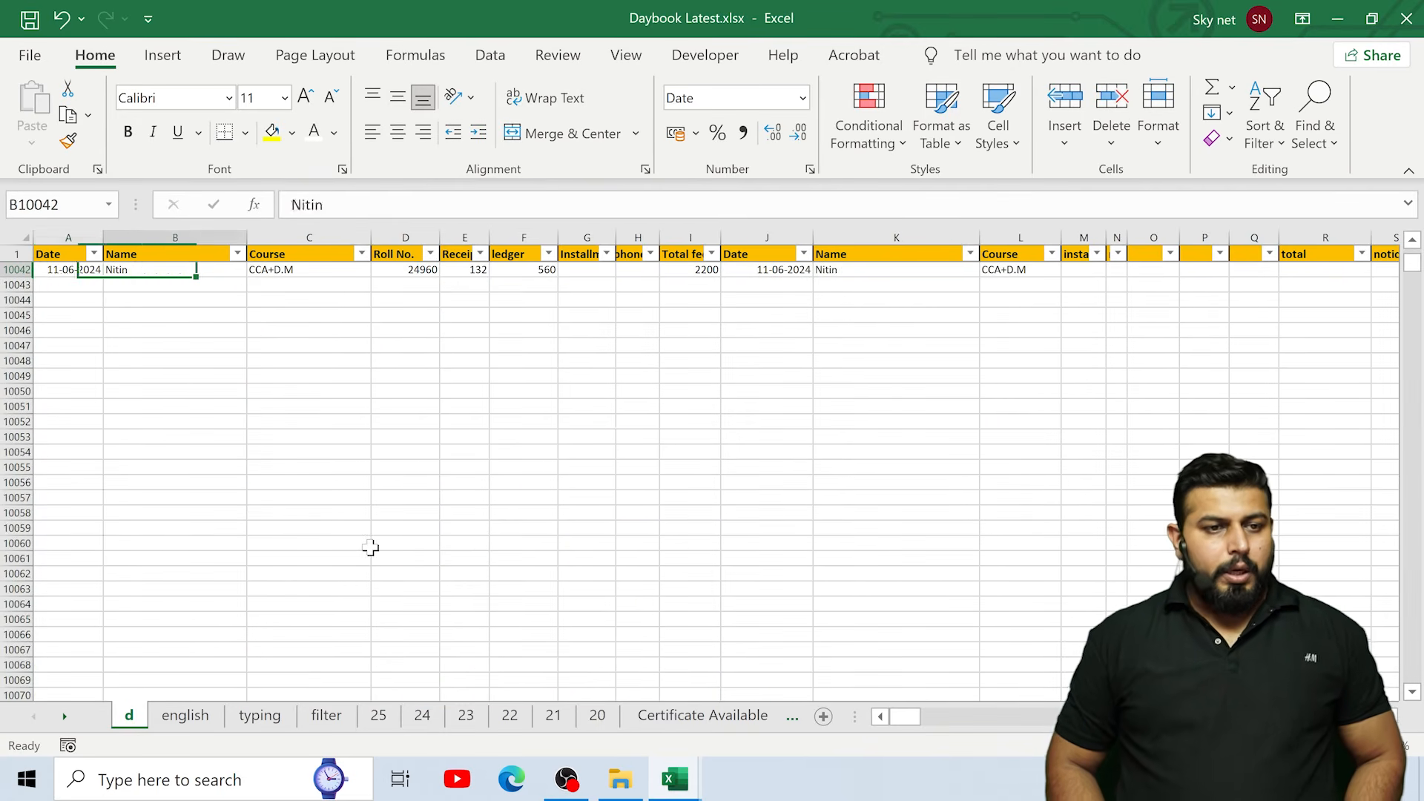
scroll(401, 519, up, 4)
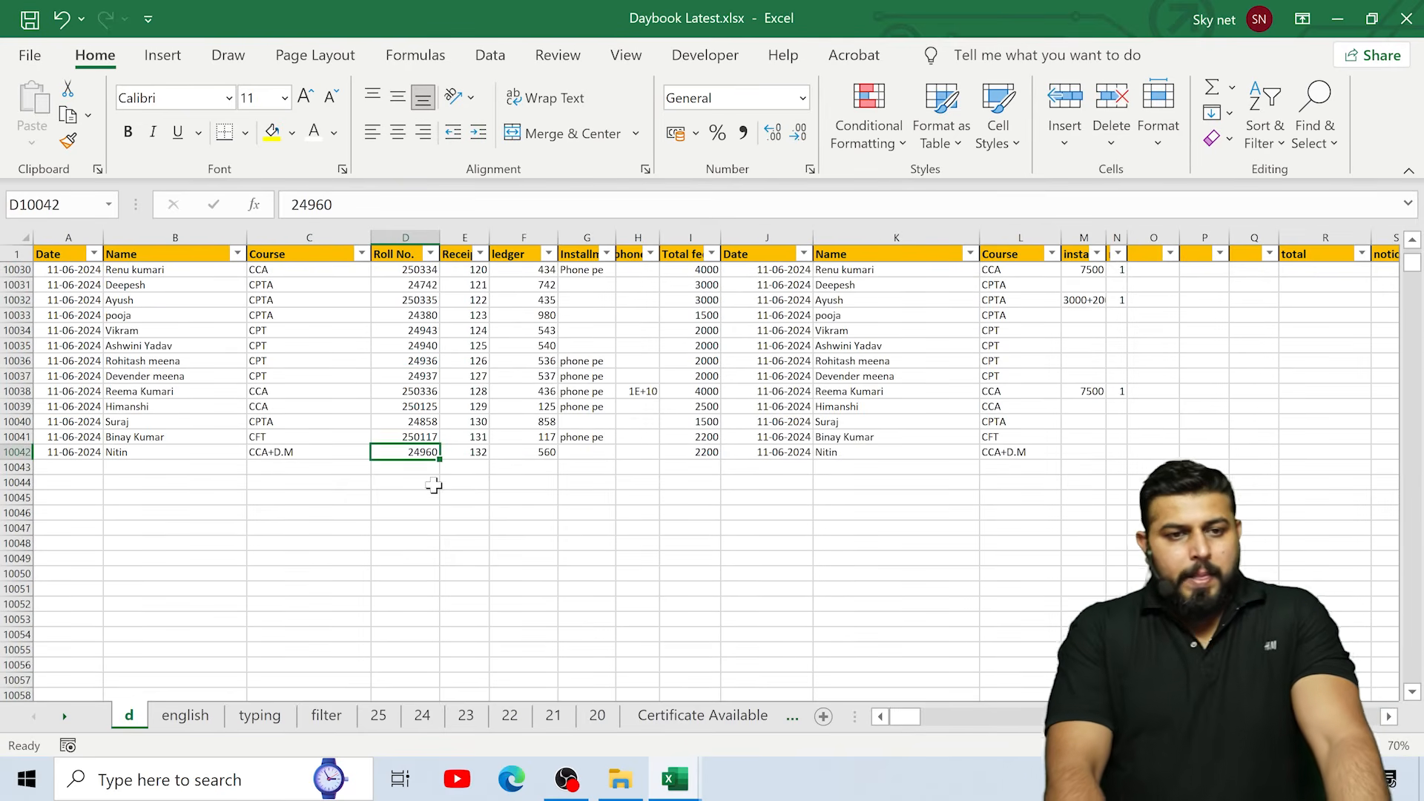
scroll(423, 456, up, 2)
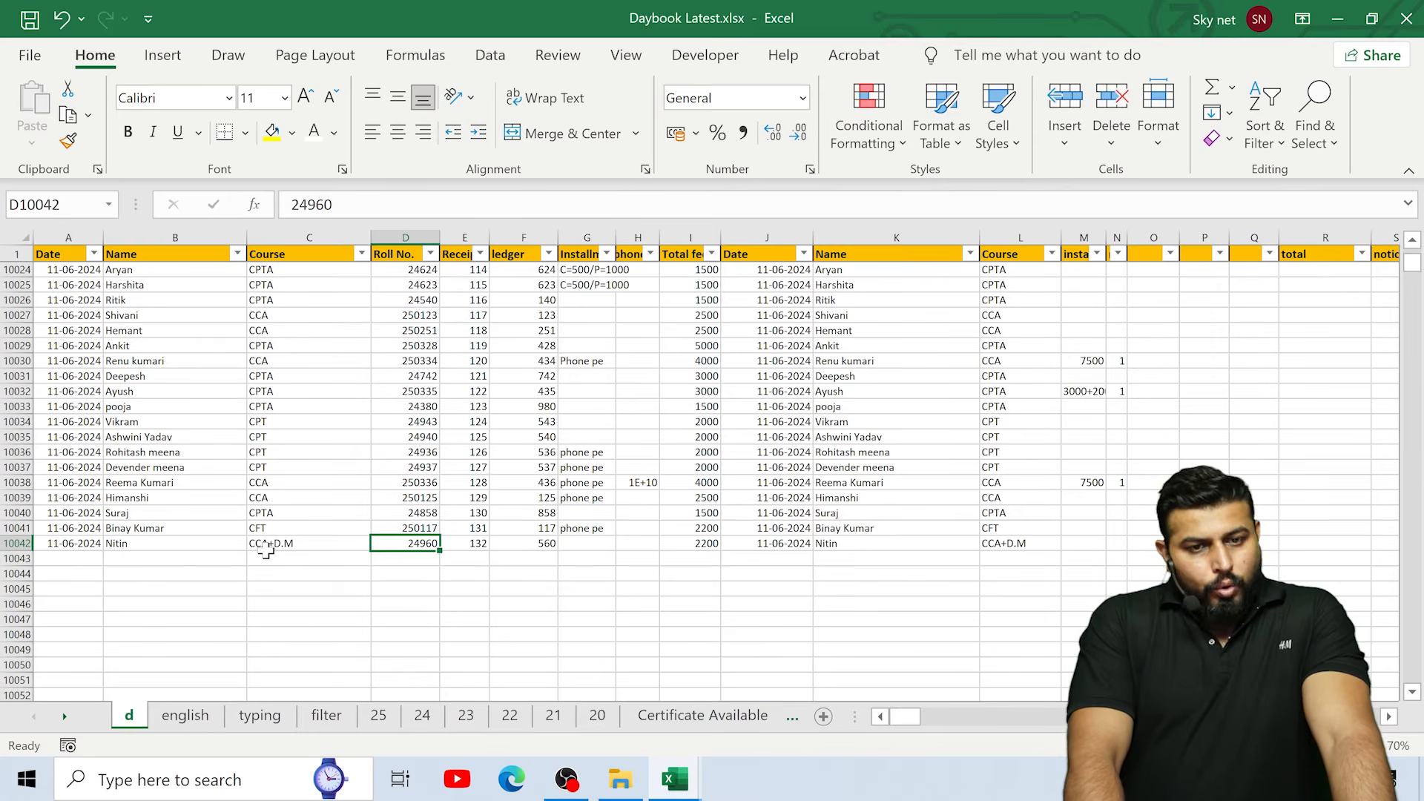
Step: Inspect the Name and Course formulas in K10042 and L10042 that refer to B10042 and C10042
click(869, 543)
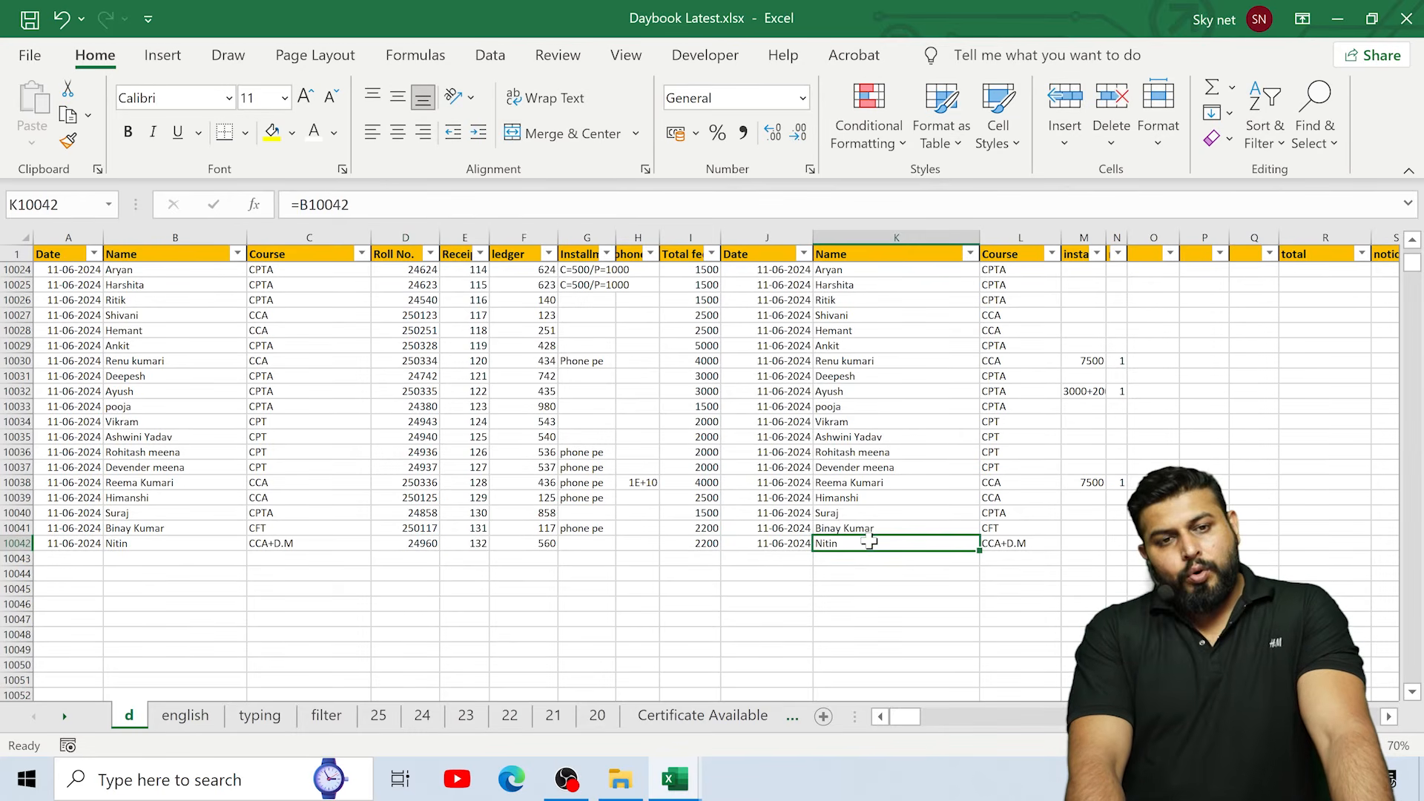
double_click(837, 543)
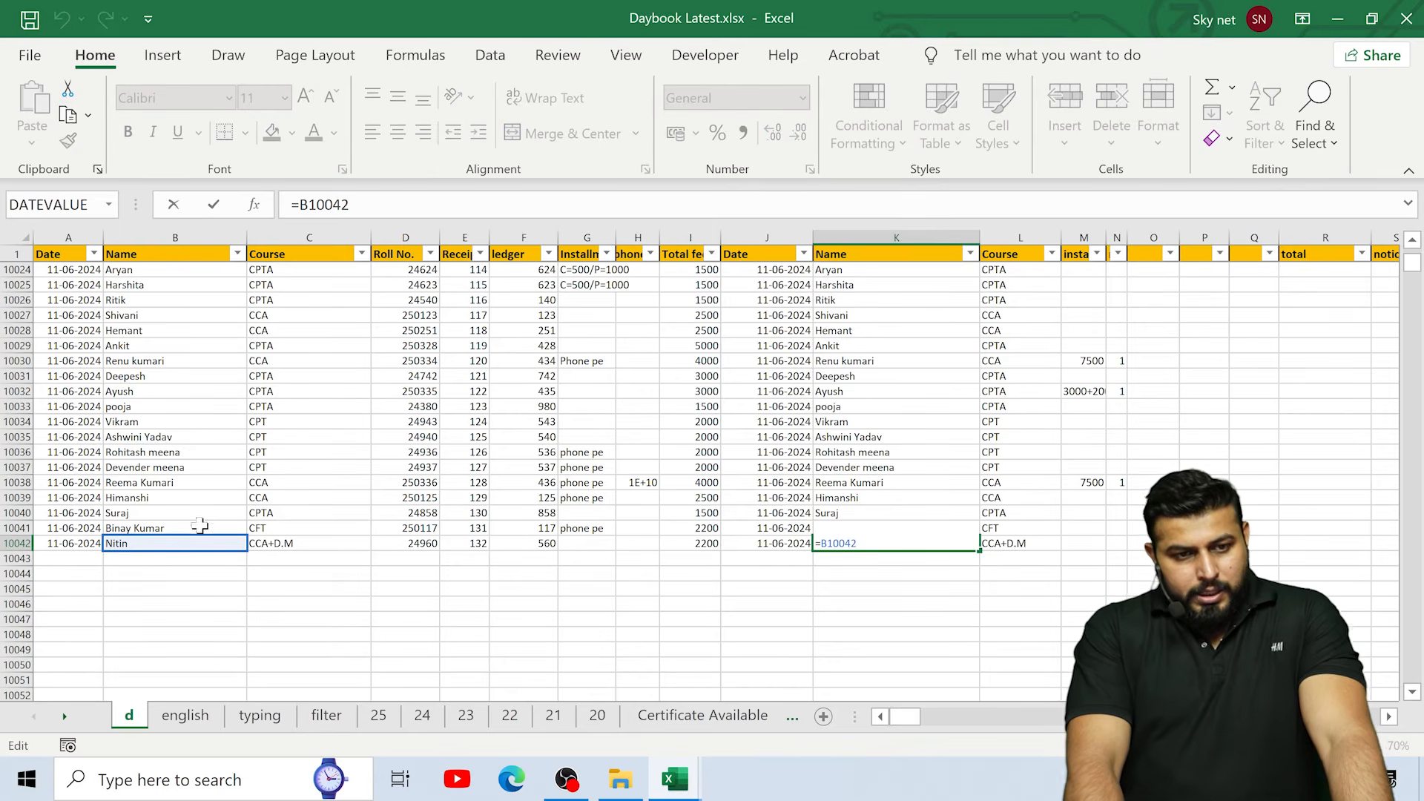
double_click(1009, 544)
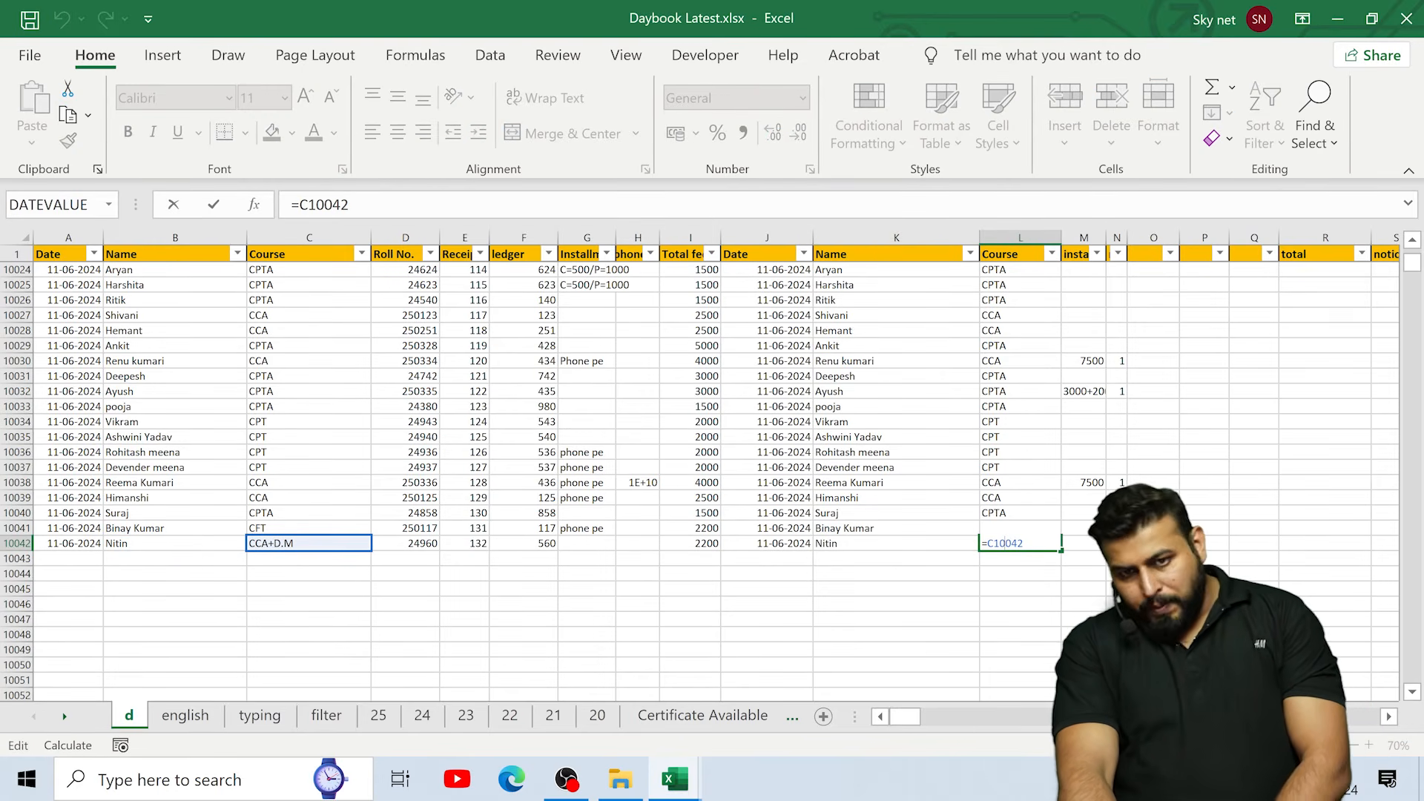
key(Return)
key(Return)
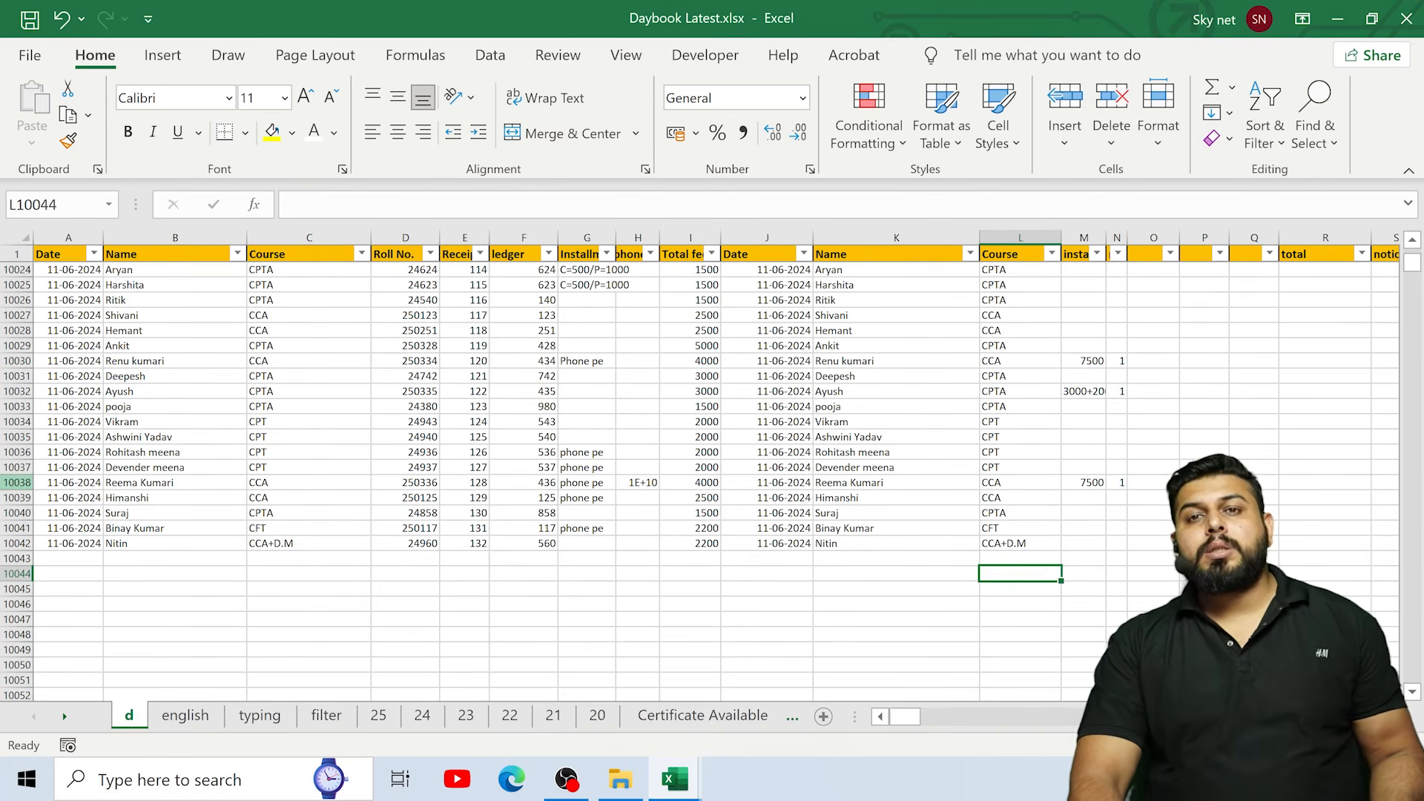
Step: Enter the same roll number as in A337 into cell A338 on sheet 25
click(378, 717)
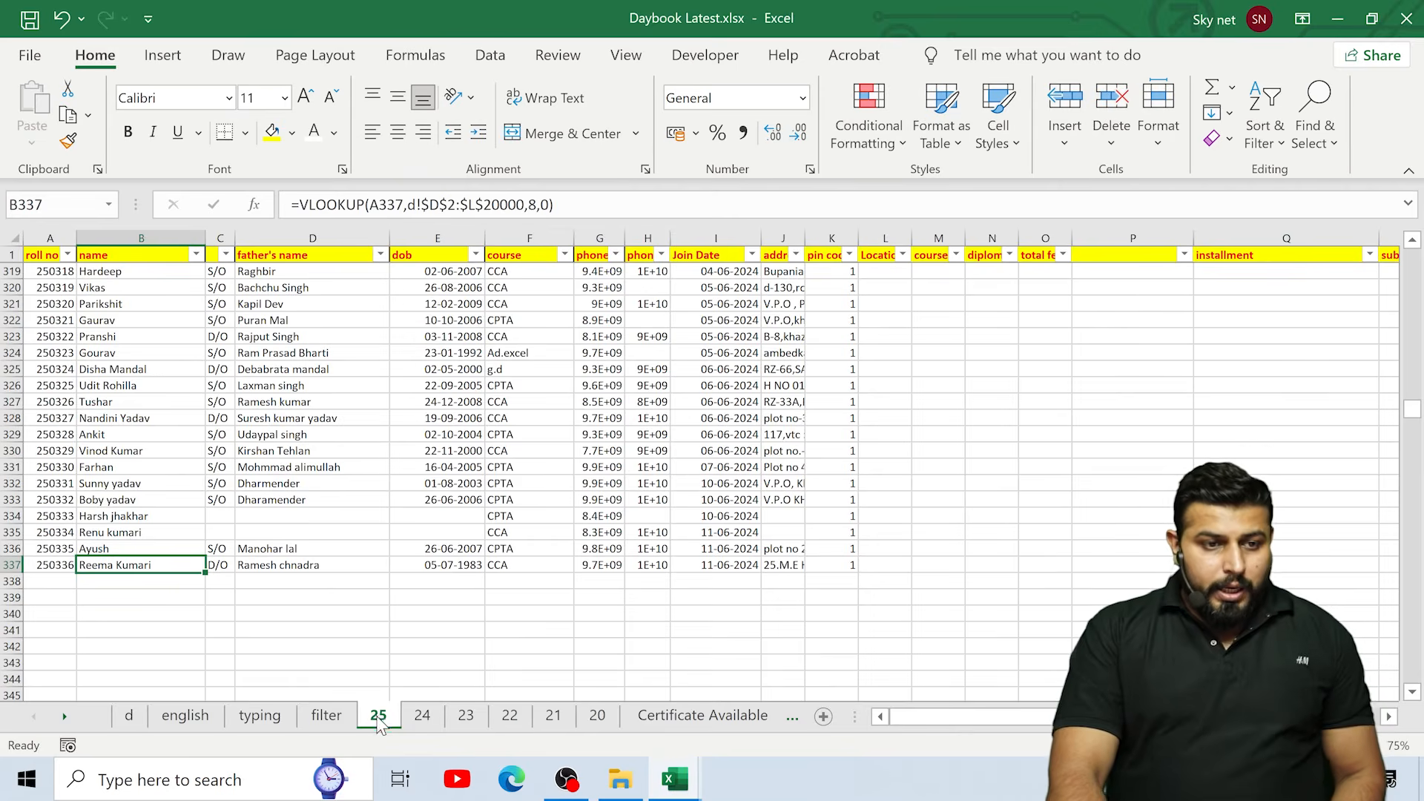
click(37, 580)
text(250336)
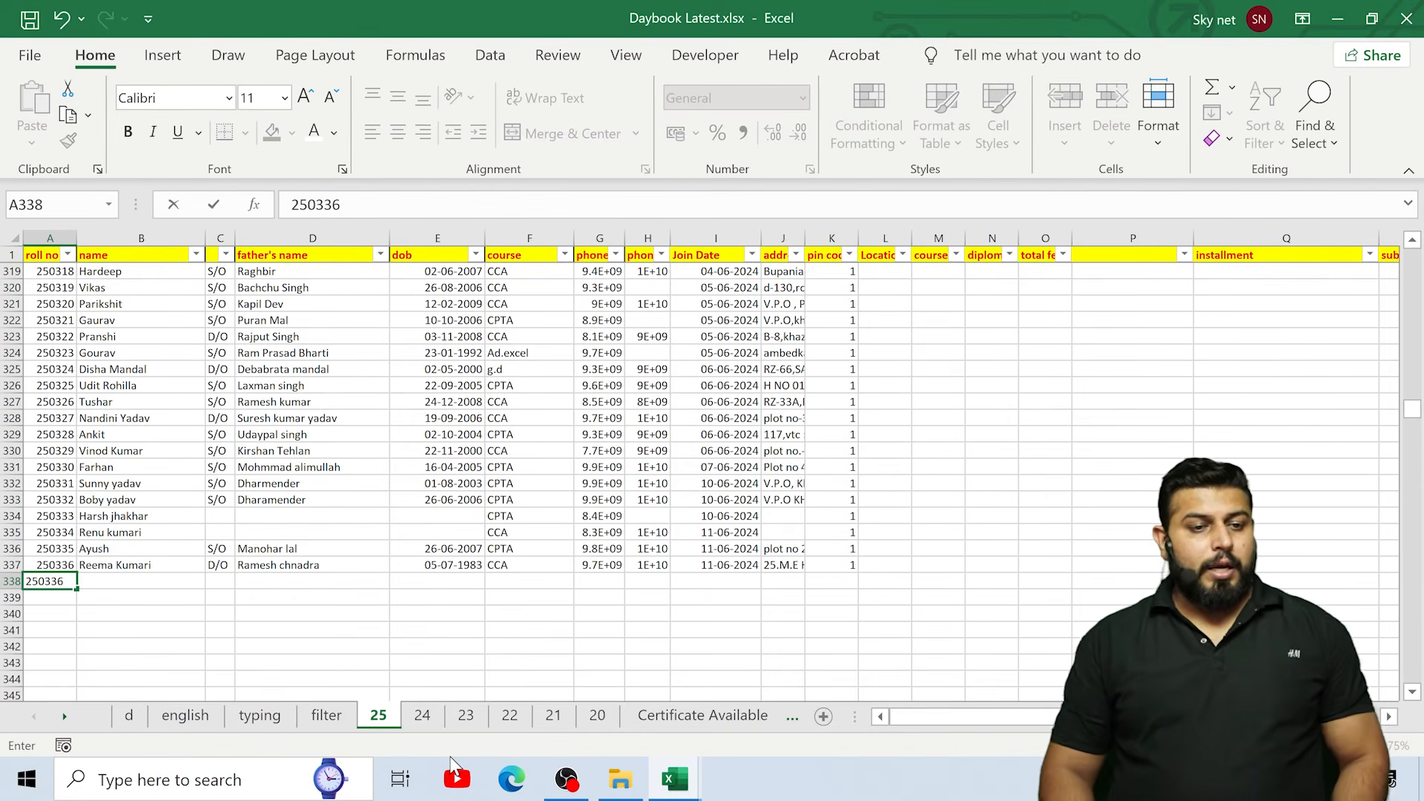
key(Return)
Step: Begin an XLOOKUP formula in B338 of sheet 25 with A338 as the lookup value
click(122, 576)
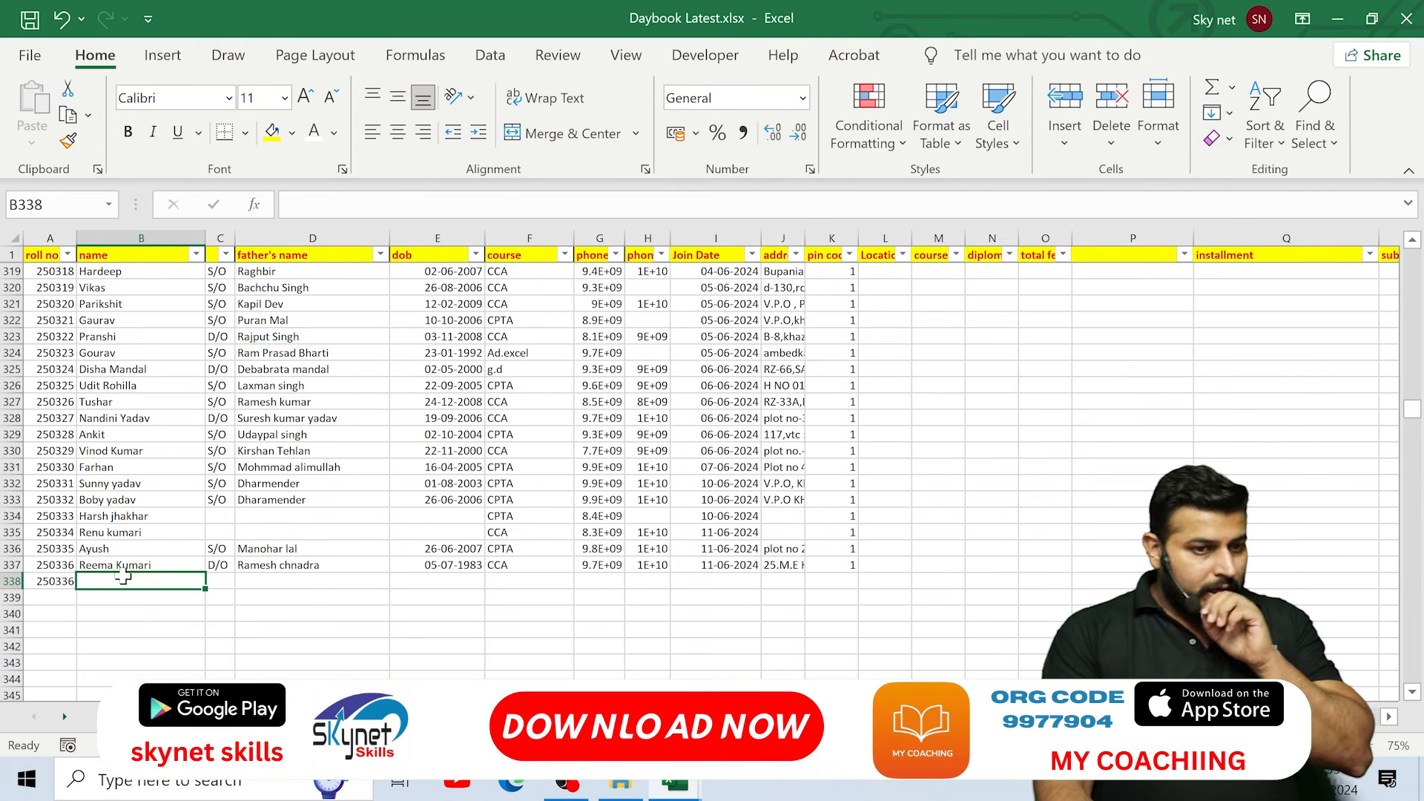
text(=xlo)
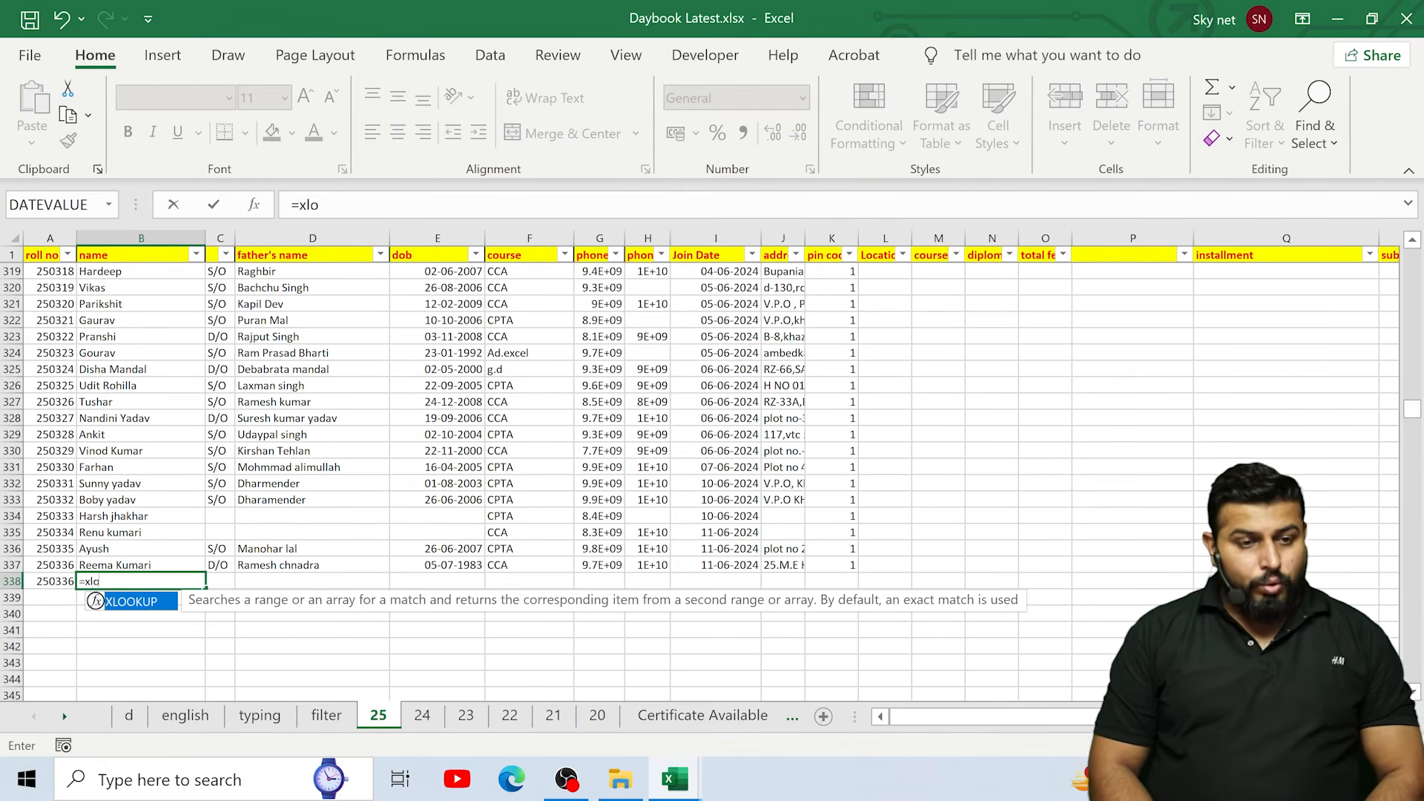
key(Tab)
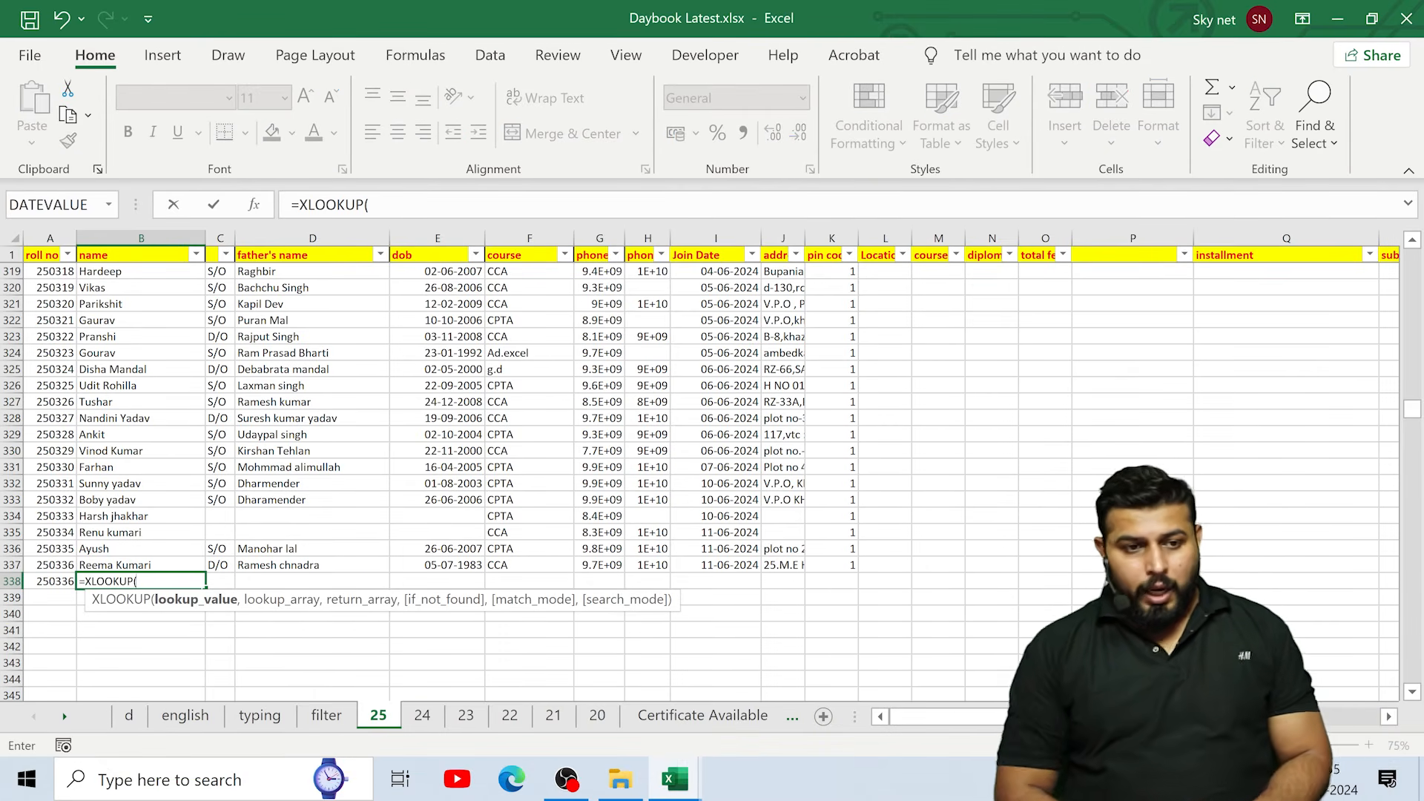
click(46, 580)
text(,)
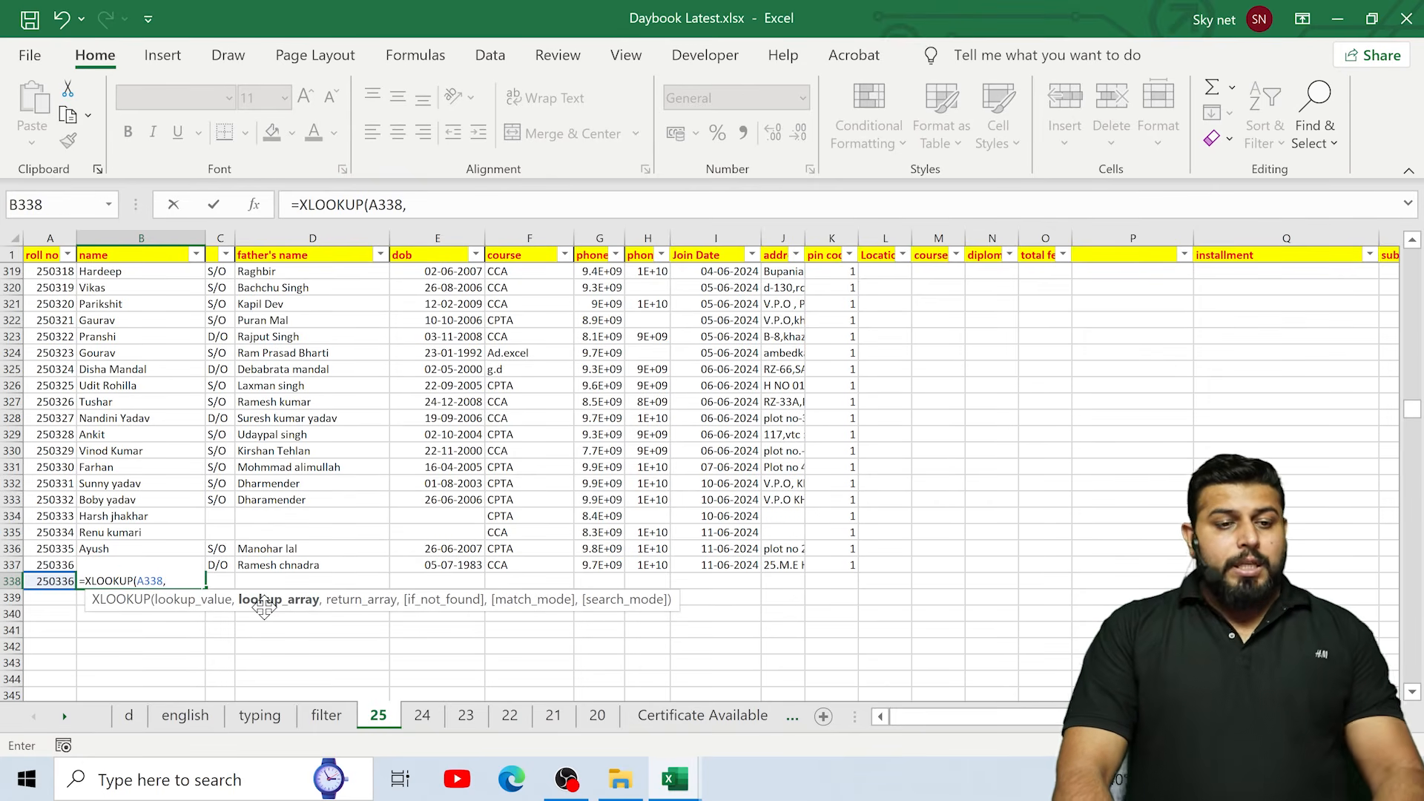
Step: Set the XLOOKUP's lookup array to the whole Roll No. column D:D of sheet d and continue to the return array argument
click(127, 716)
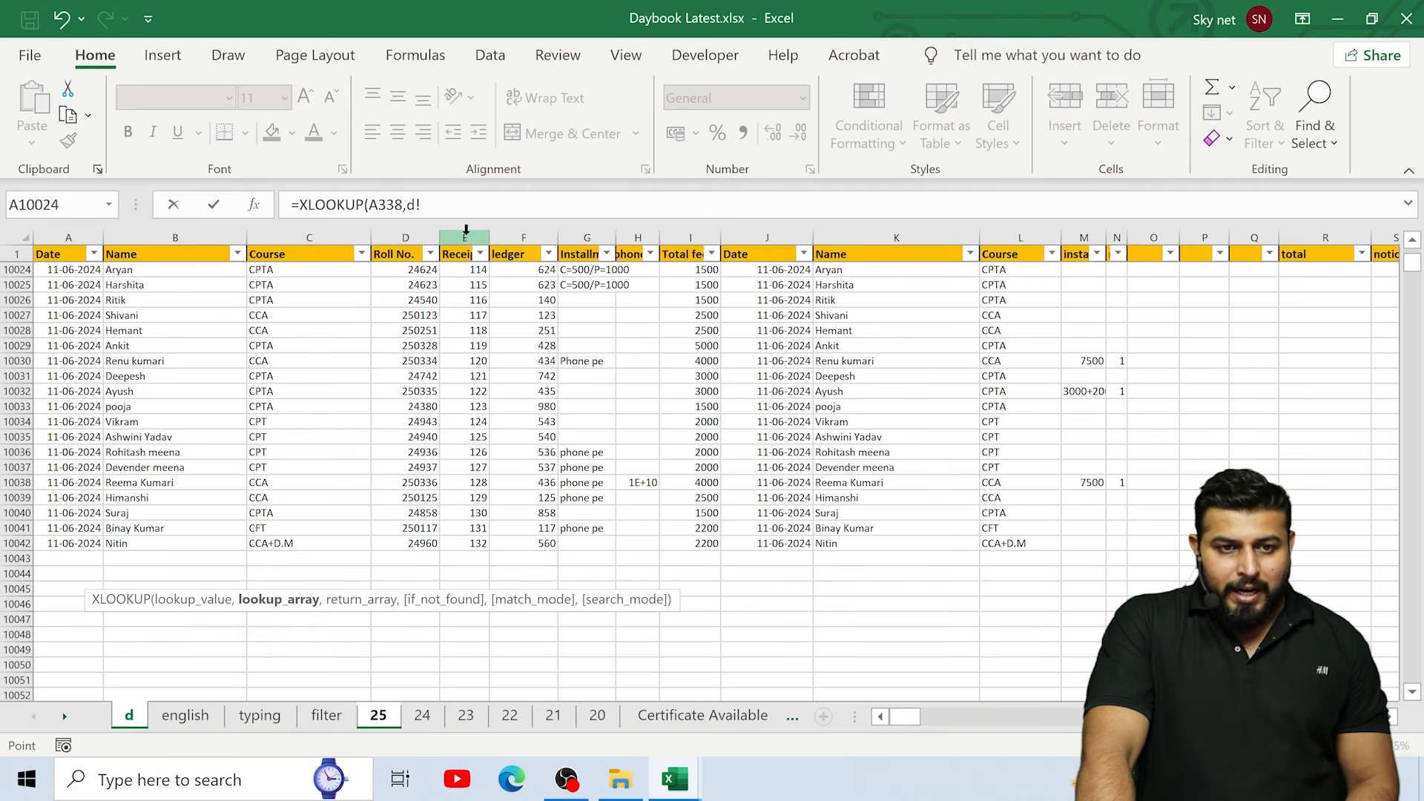
click(416, 238)
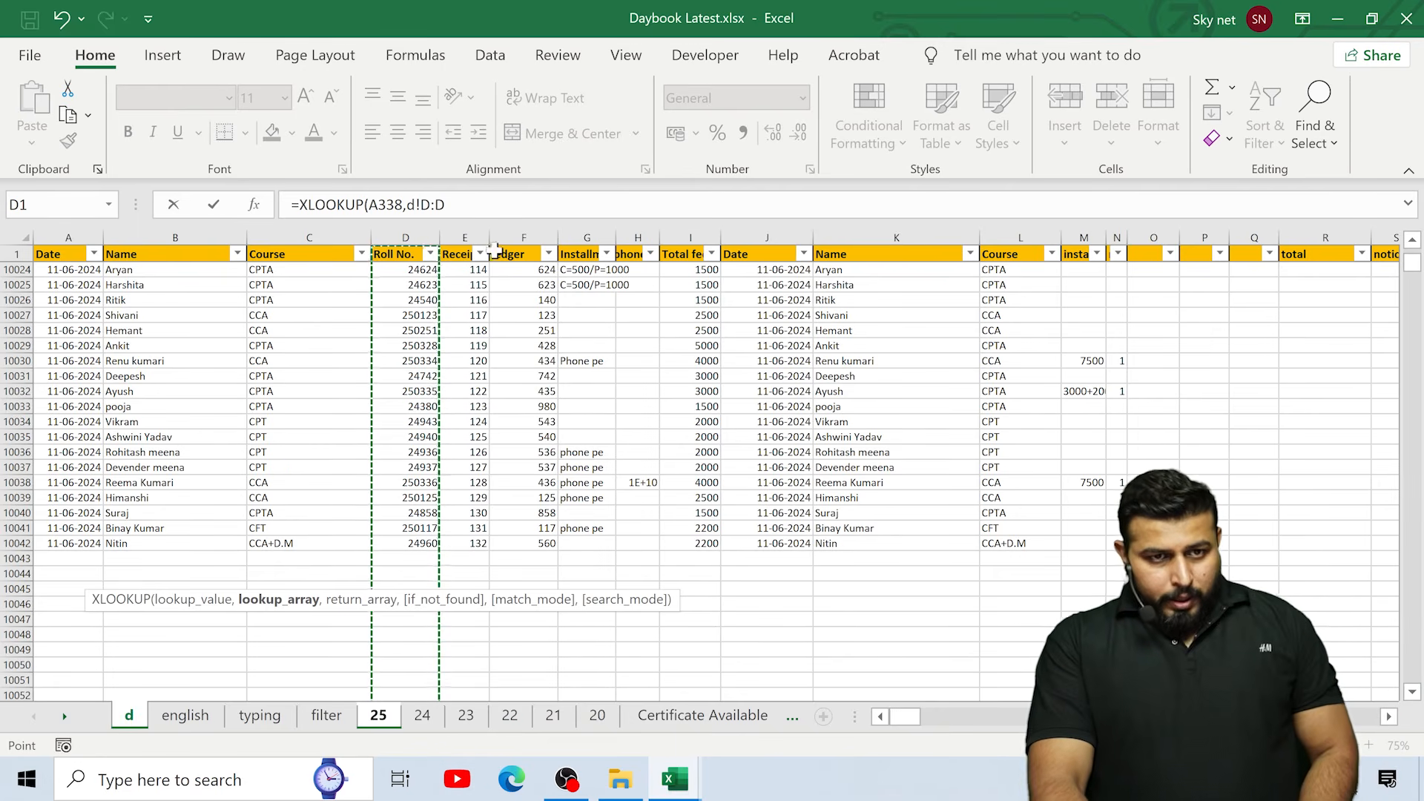
key(F2)
text(,)
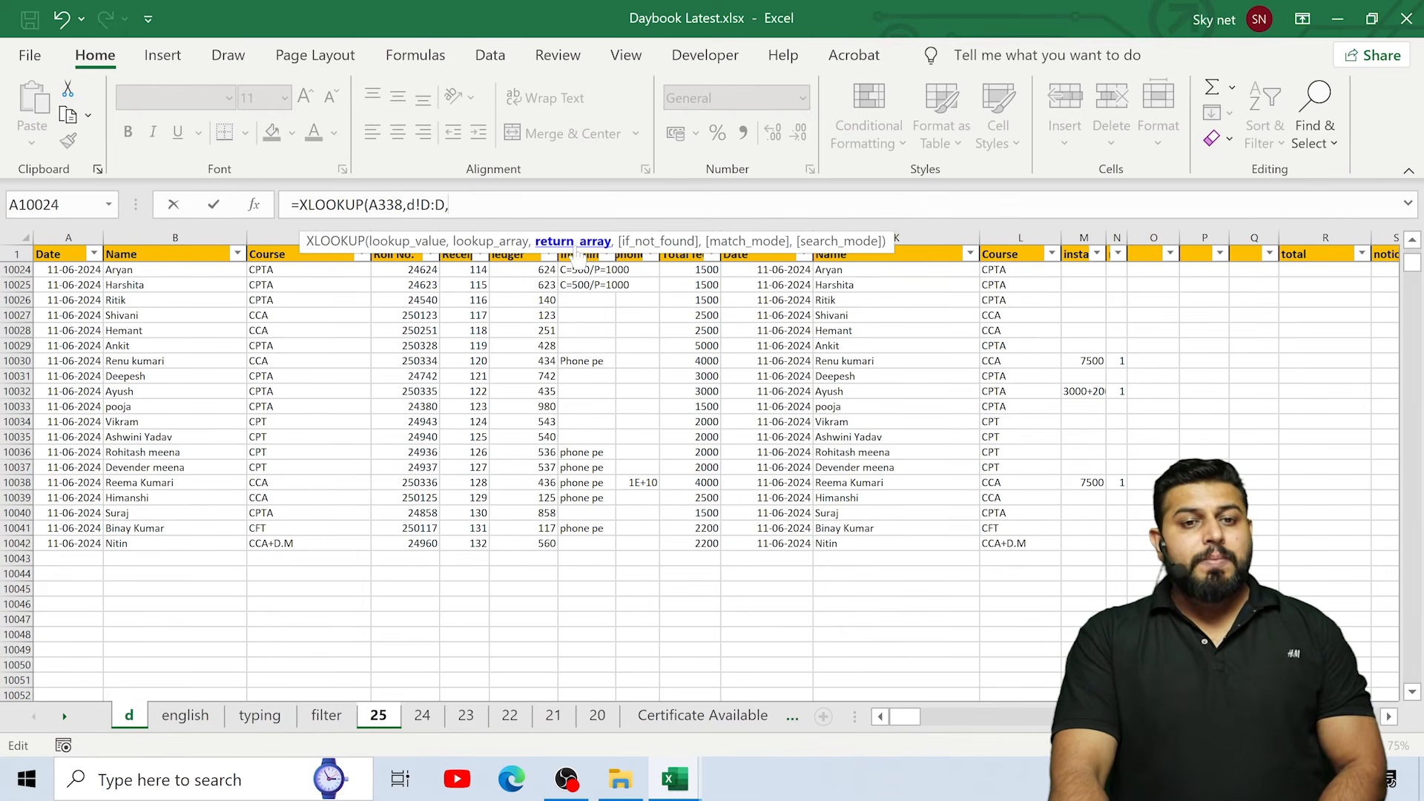
Step: Set the XLOOKUP's return array to the whole Name column B:B of sheet d and complete the formula in B338
click(136, 237)
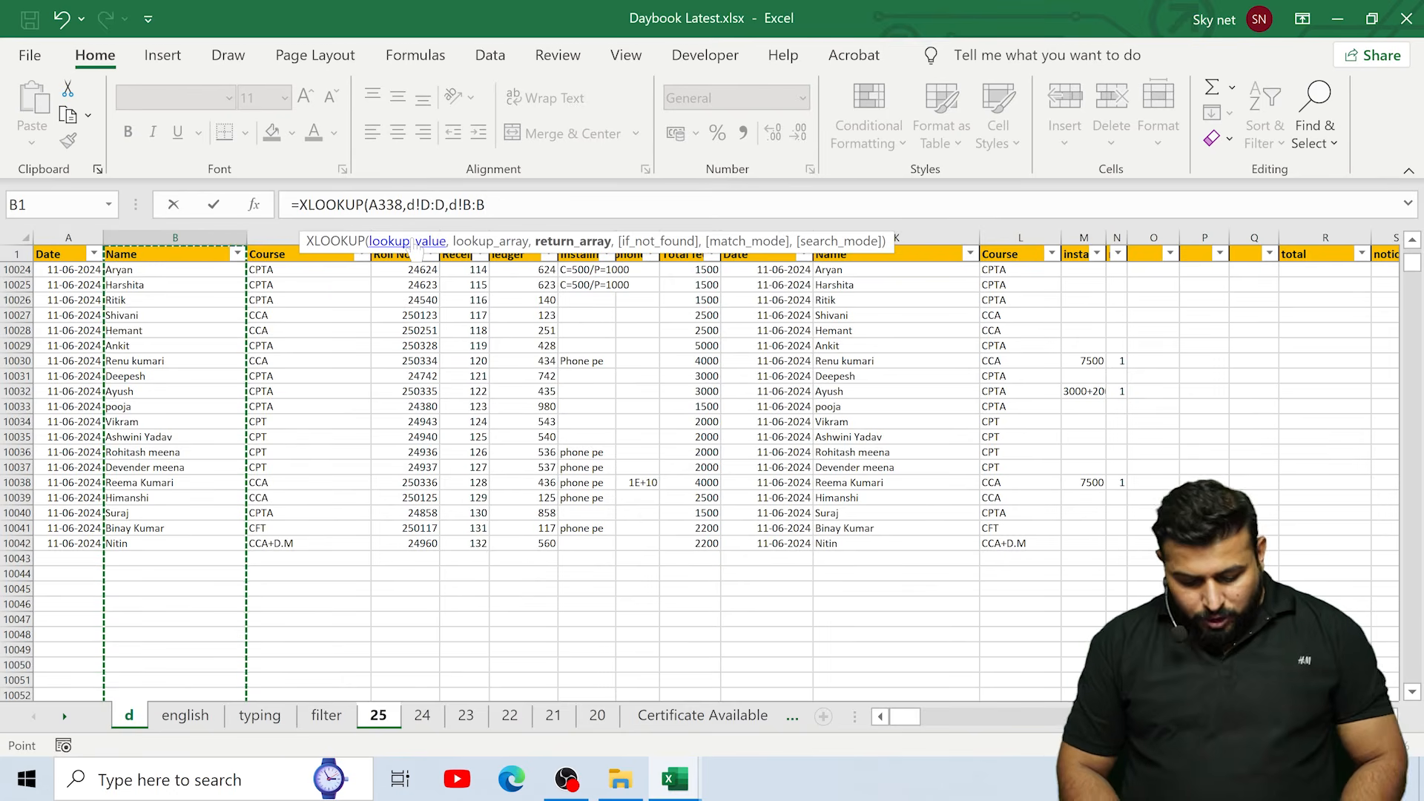
text())
key(Return)
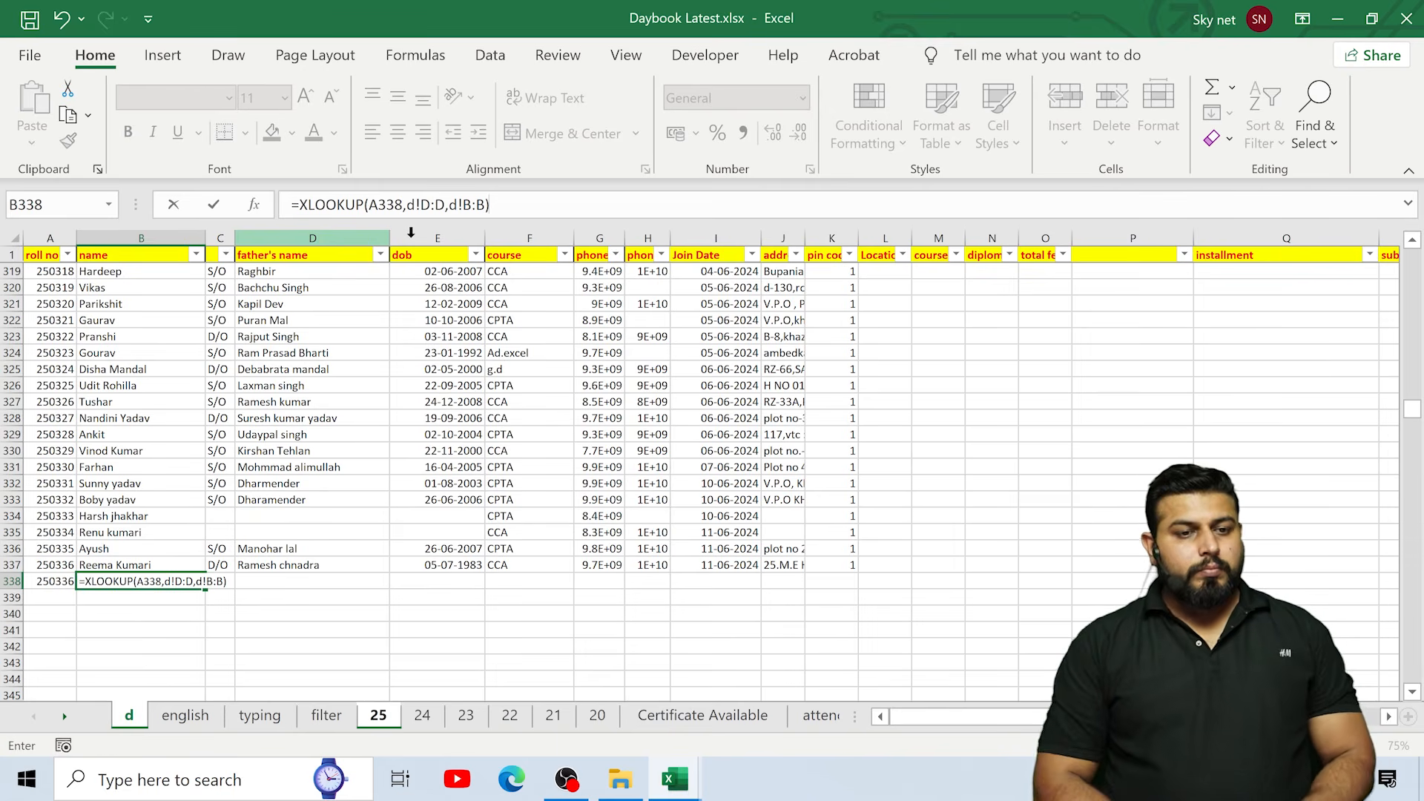
key(Return)
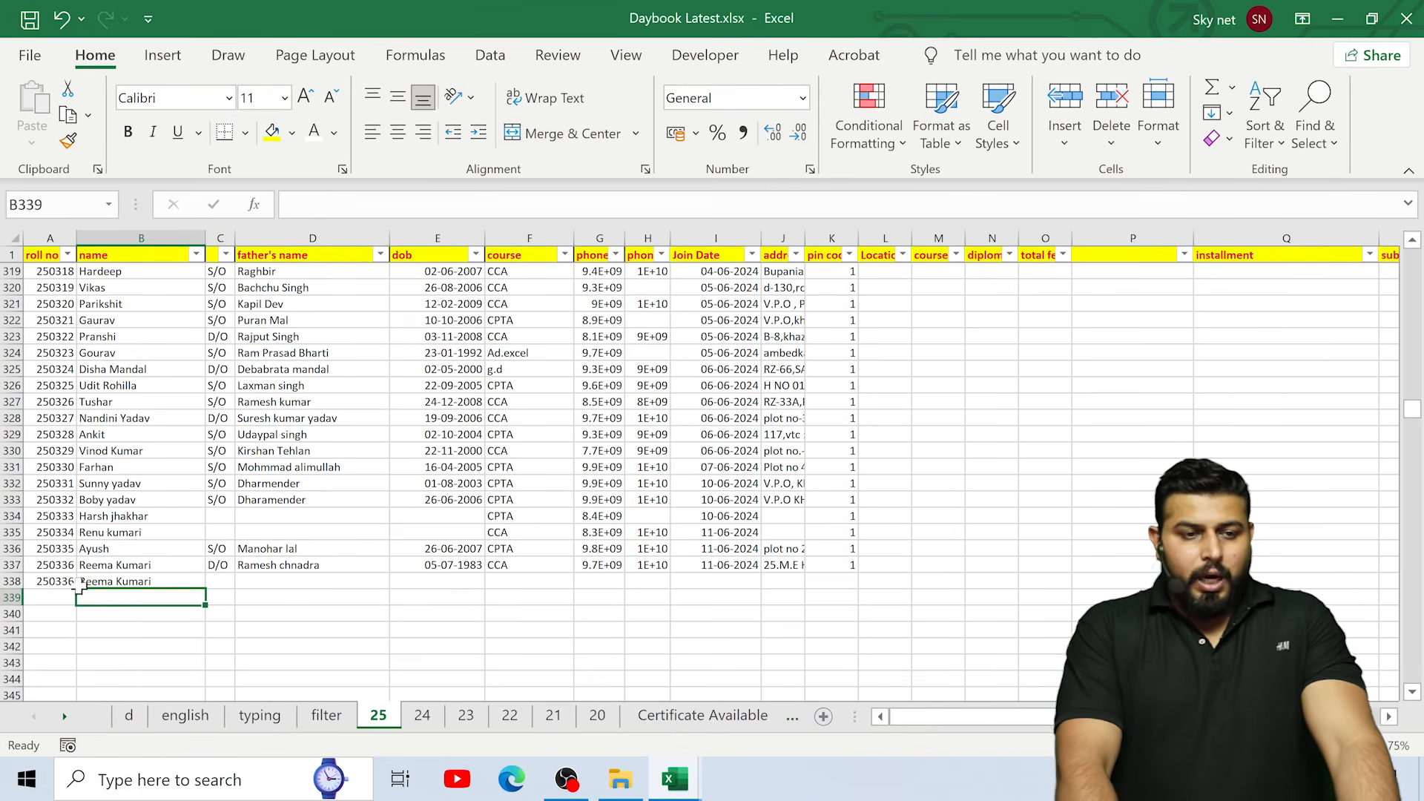
Step: Compare the VLOOKUP formula in B337 with the XLOOKUP formula in B338 on sheet 25, leaving both unchanged
click(83, 583)
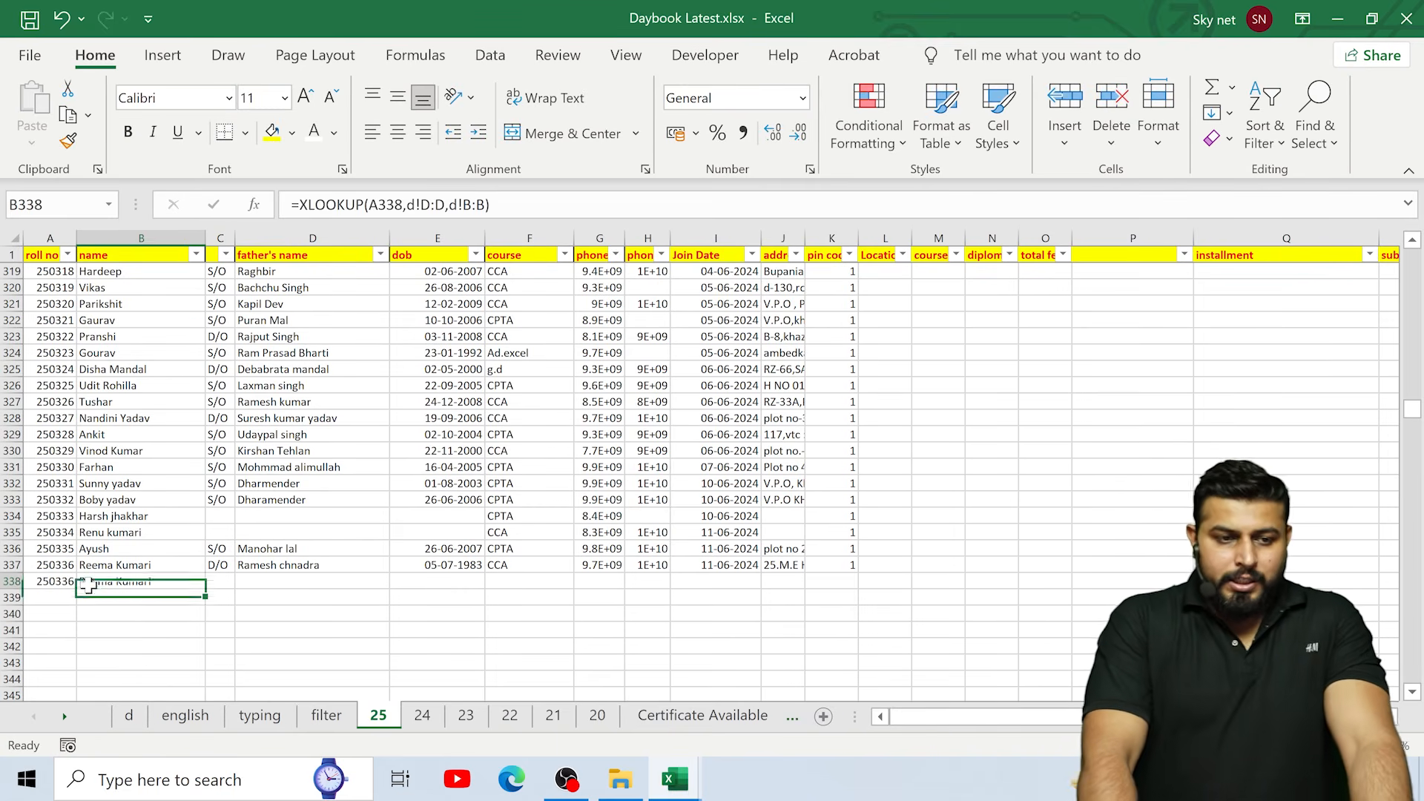
click(115, 551)
click(123, 568)
double_click(124, 568)
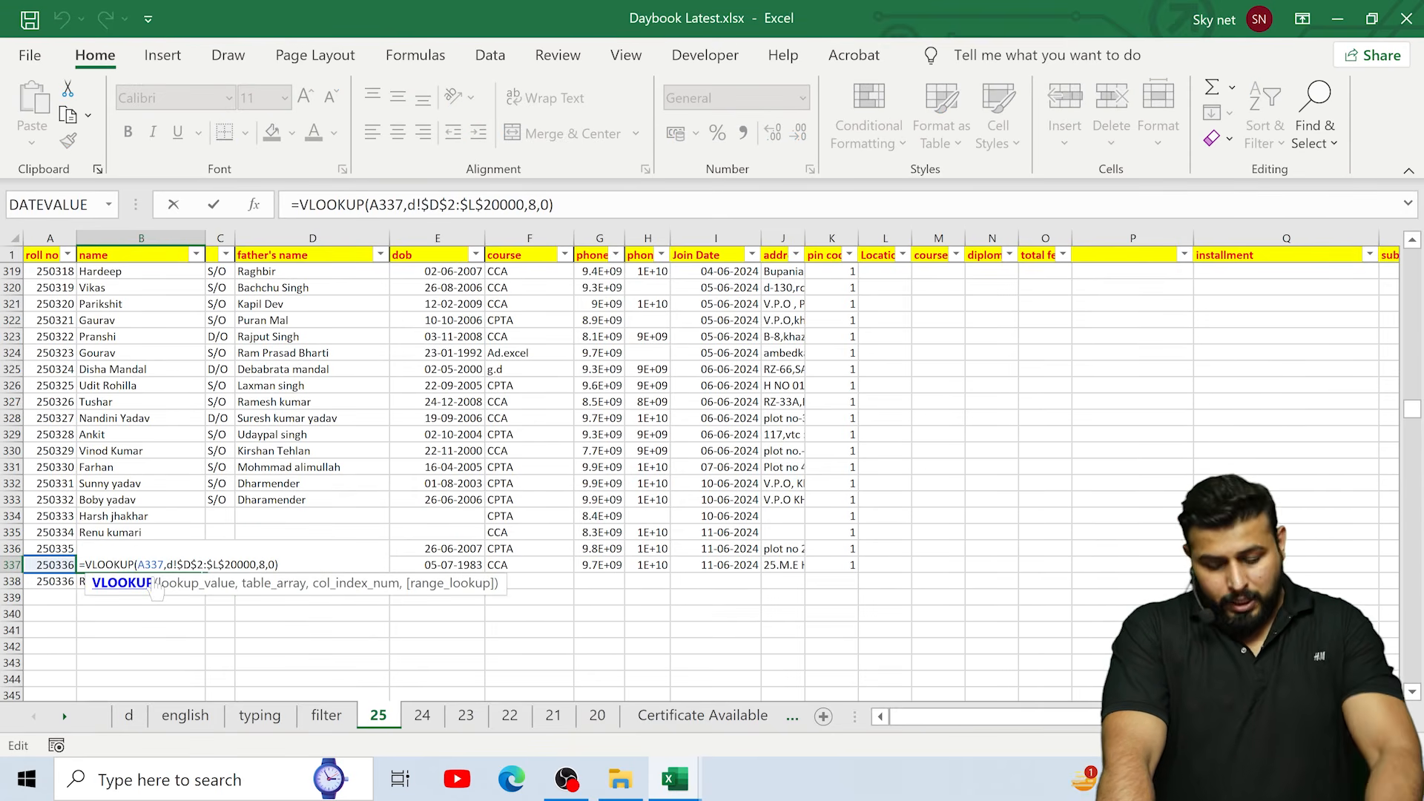
key(Escape)
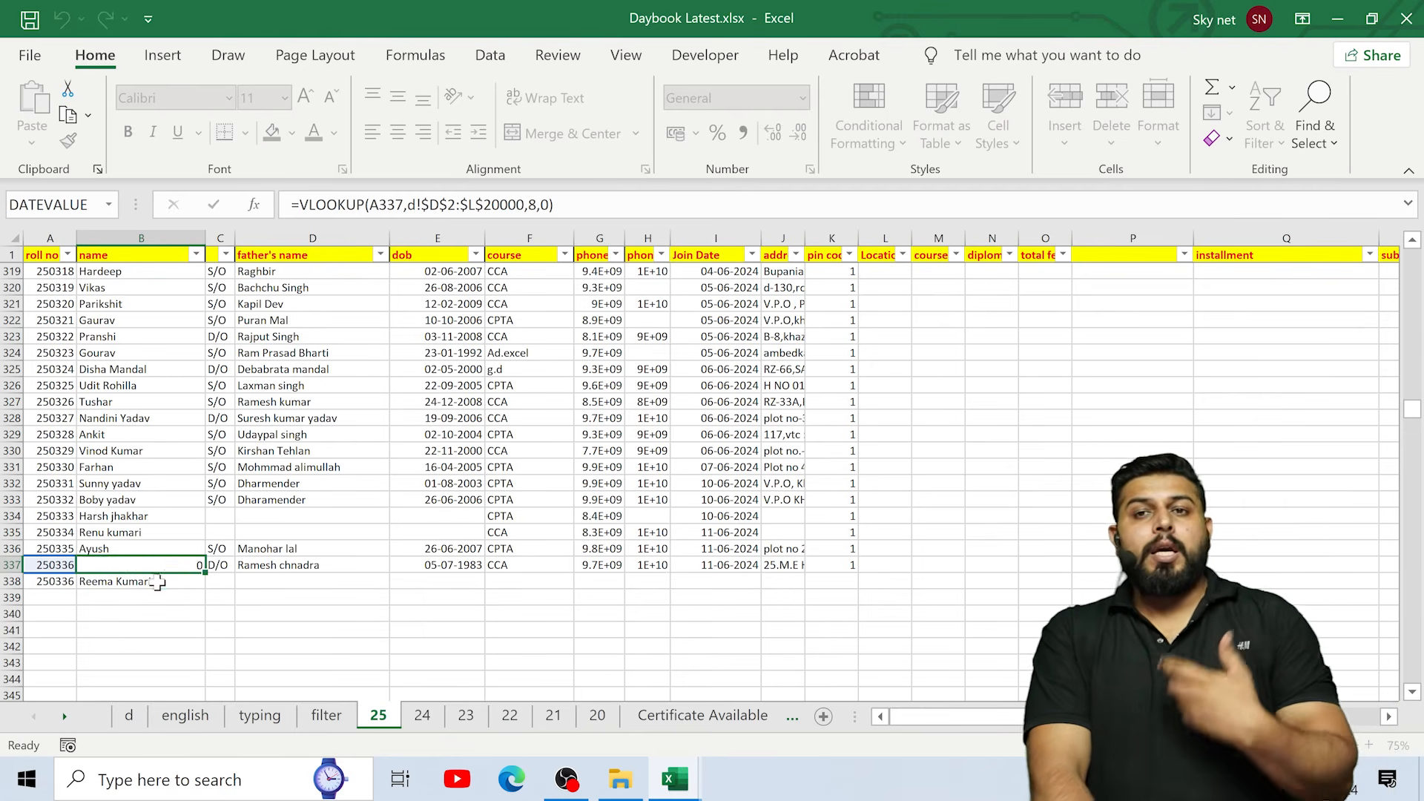
click(158, 583)
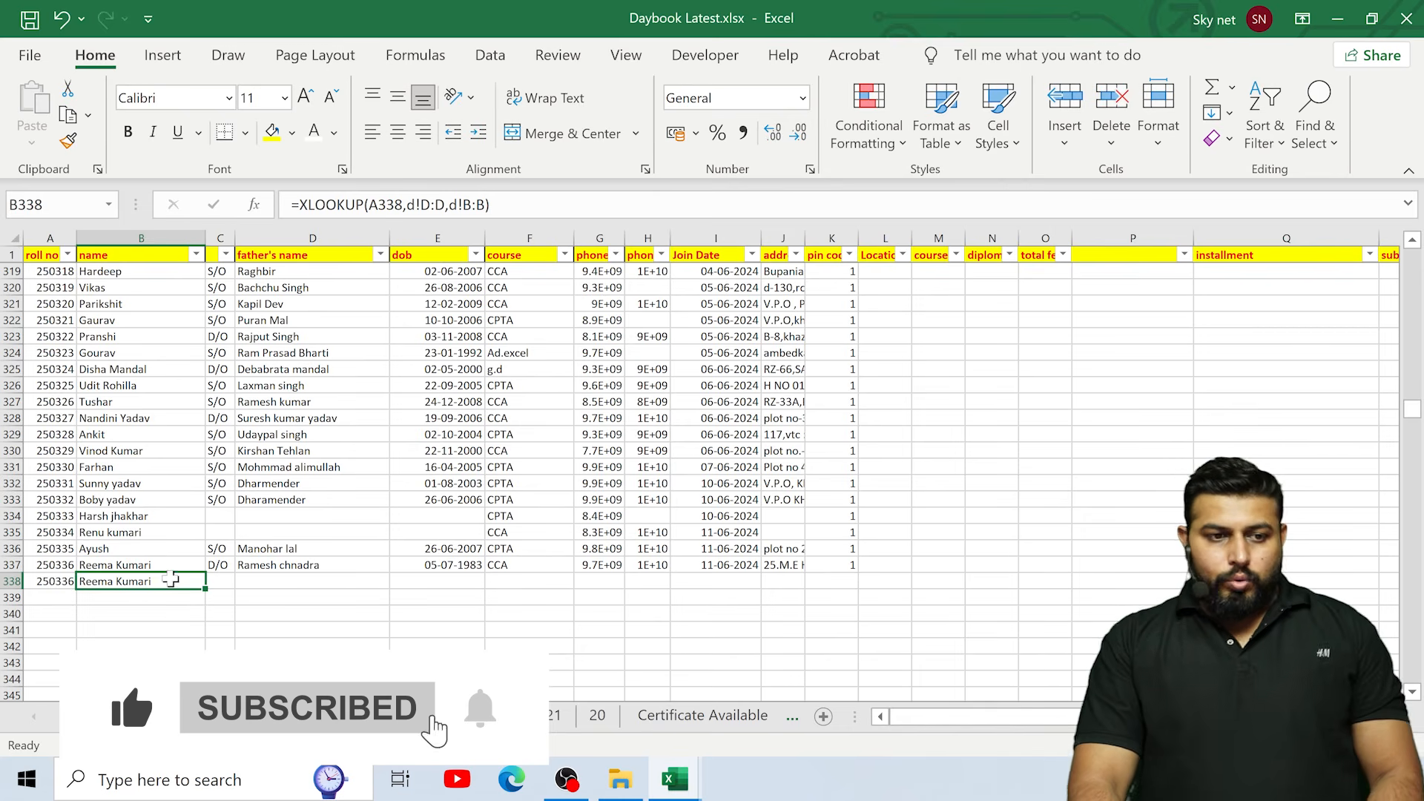
key(F2)
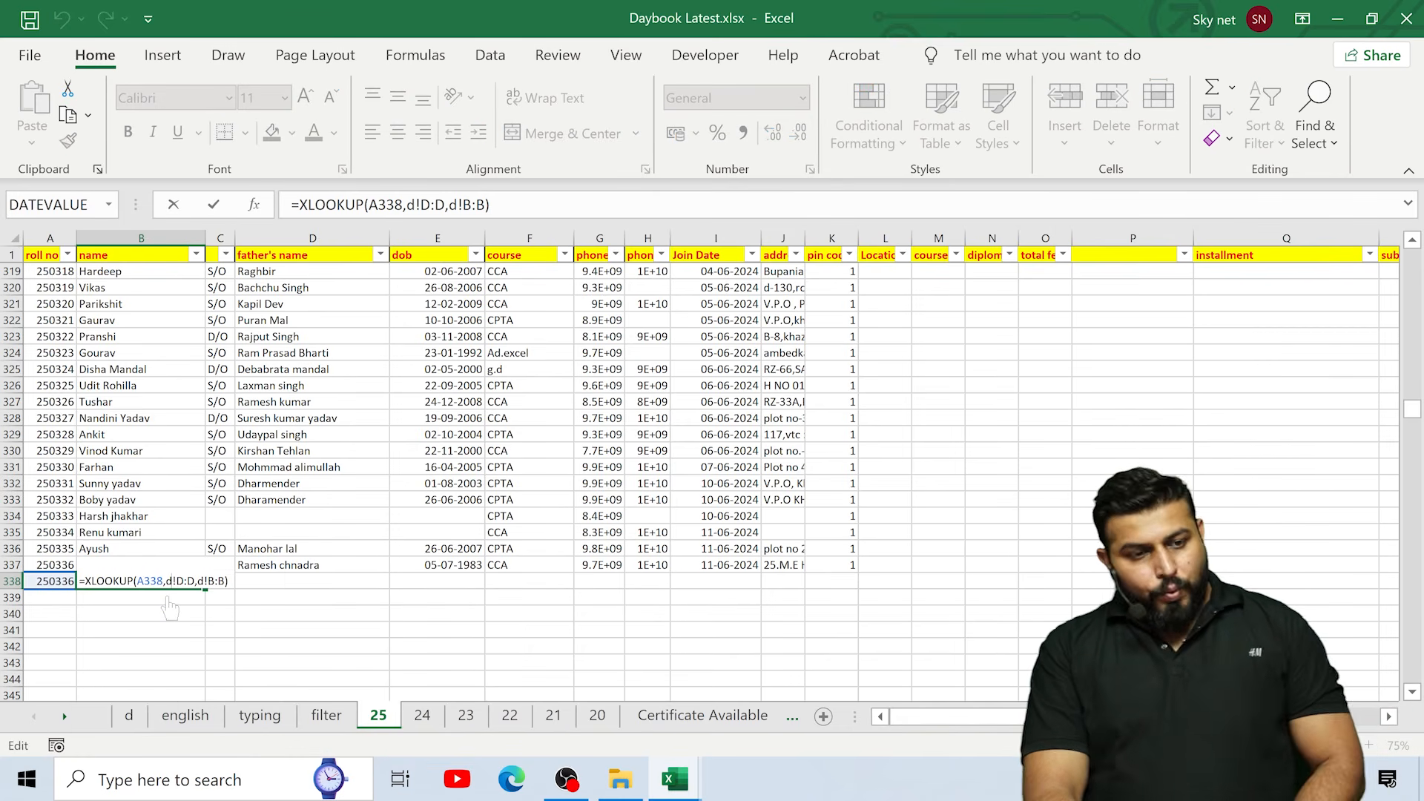
key(Return)
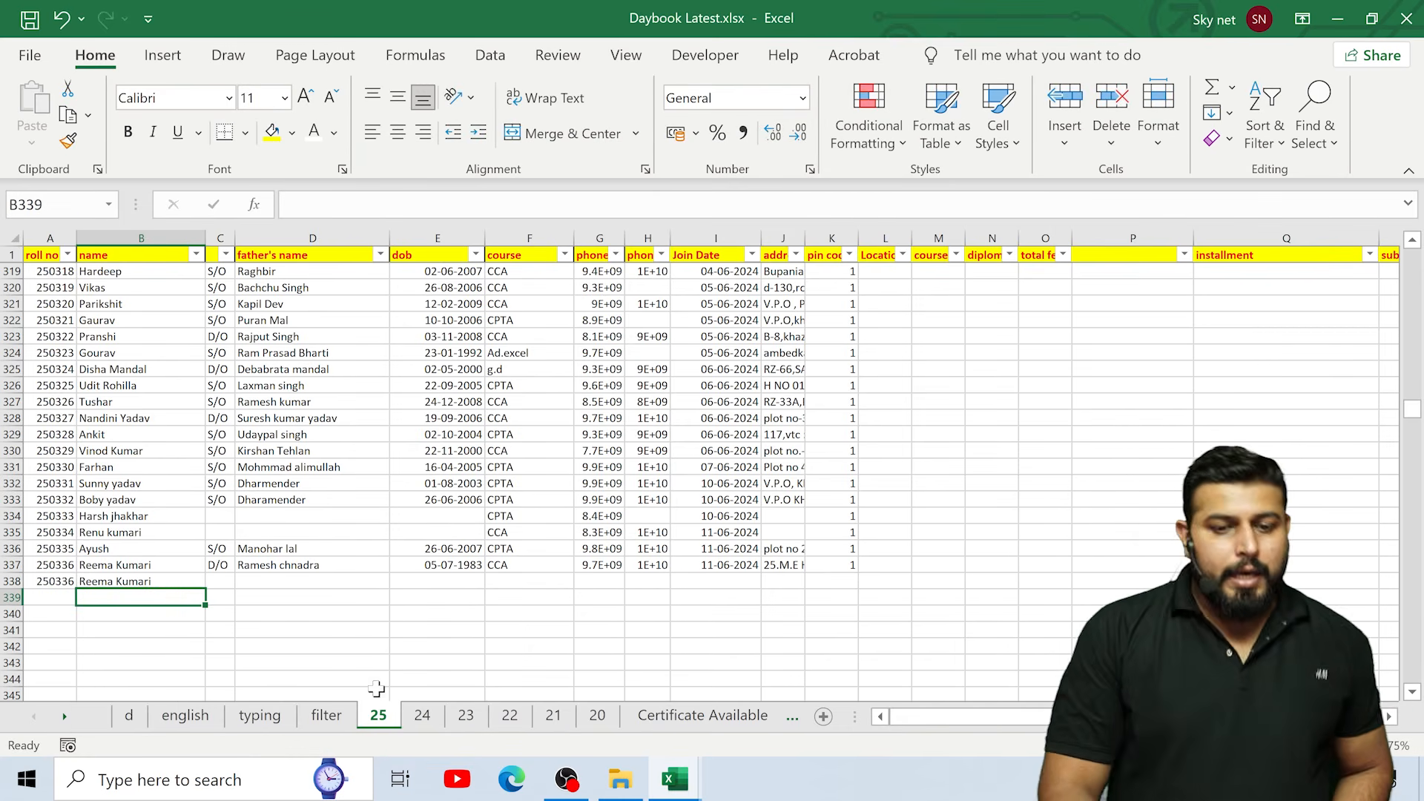